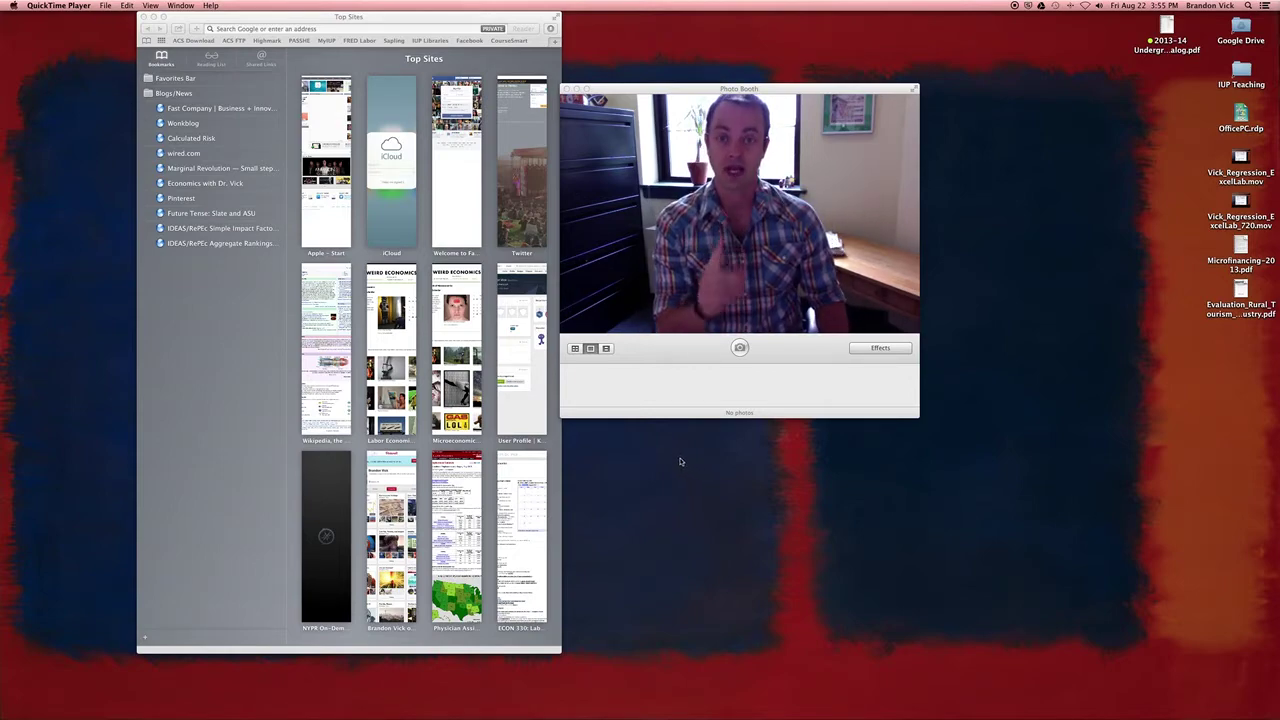
# Go to weirdeconomics.com, open Labor Economics, and open the Lab 1 Workforce Stats write-up
pyautogui.click(322, 29)
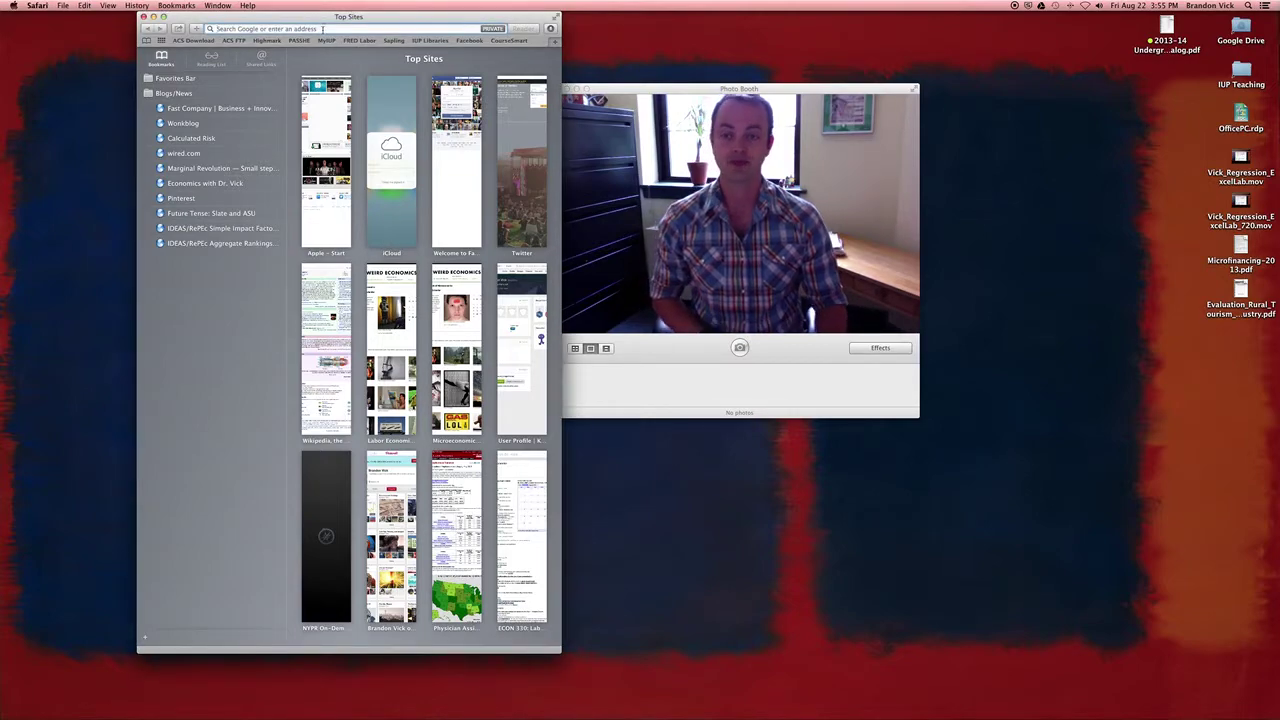
pyautogui.write('weirdeconomics.com')
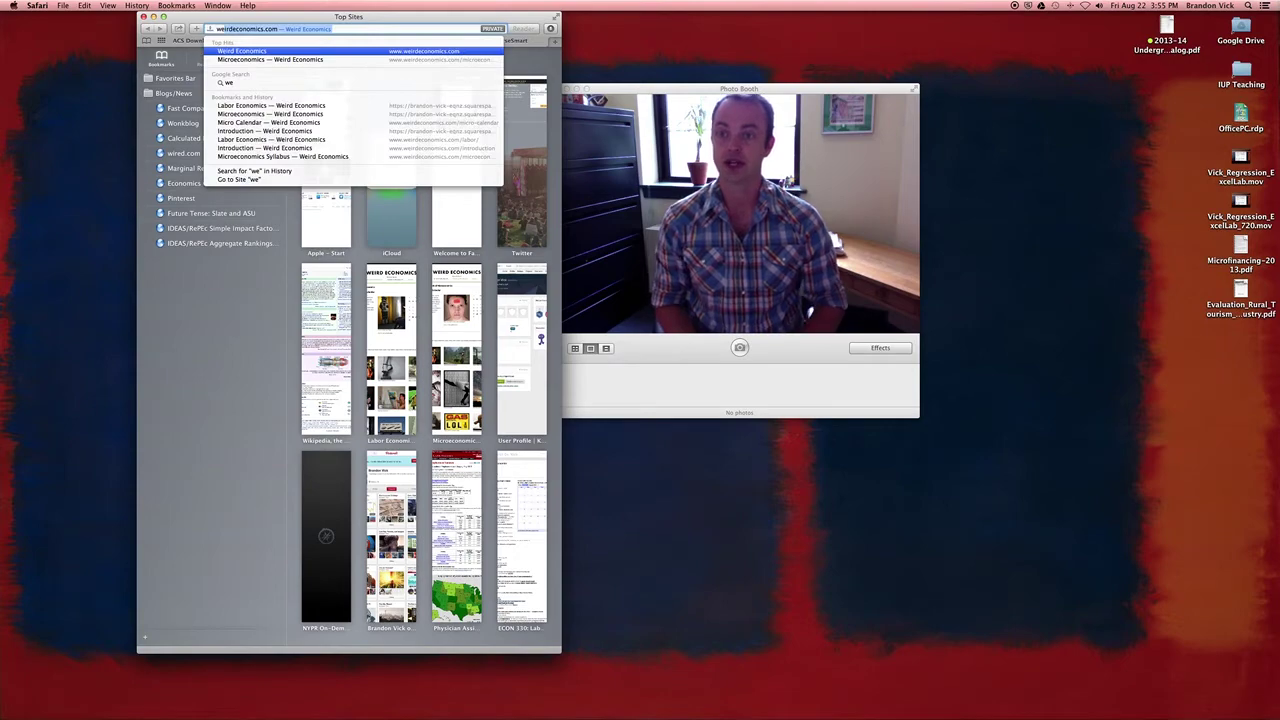
pyautogui.press('Return')
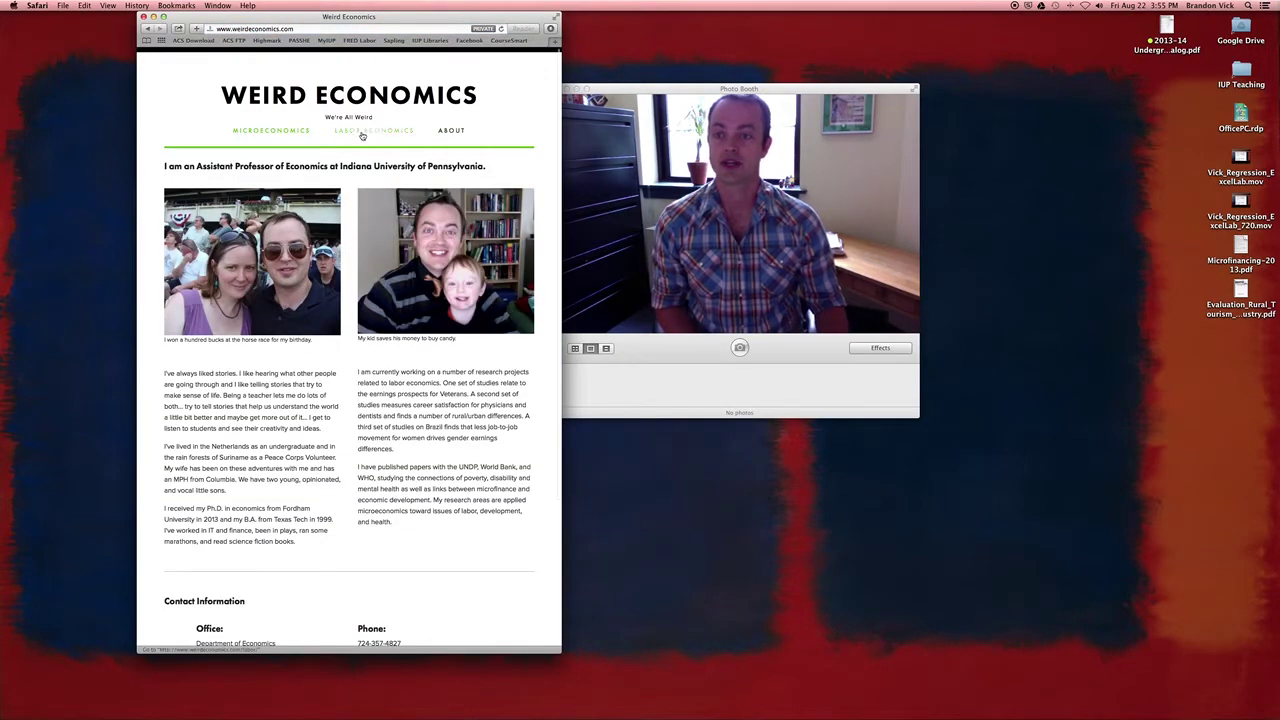
pyautogui.click(366, 131)
pyautogui.scroll(-15, 250, 295)
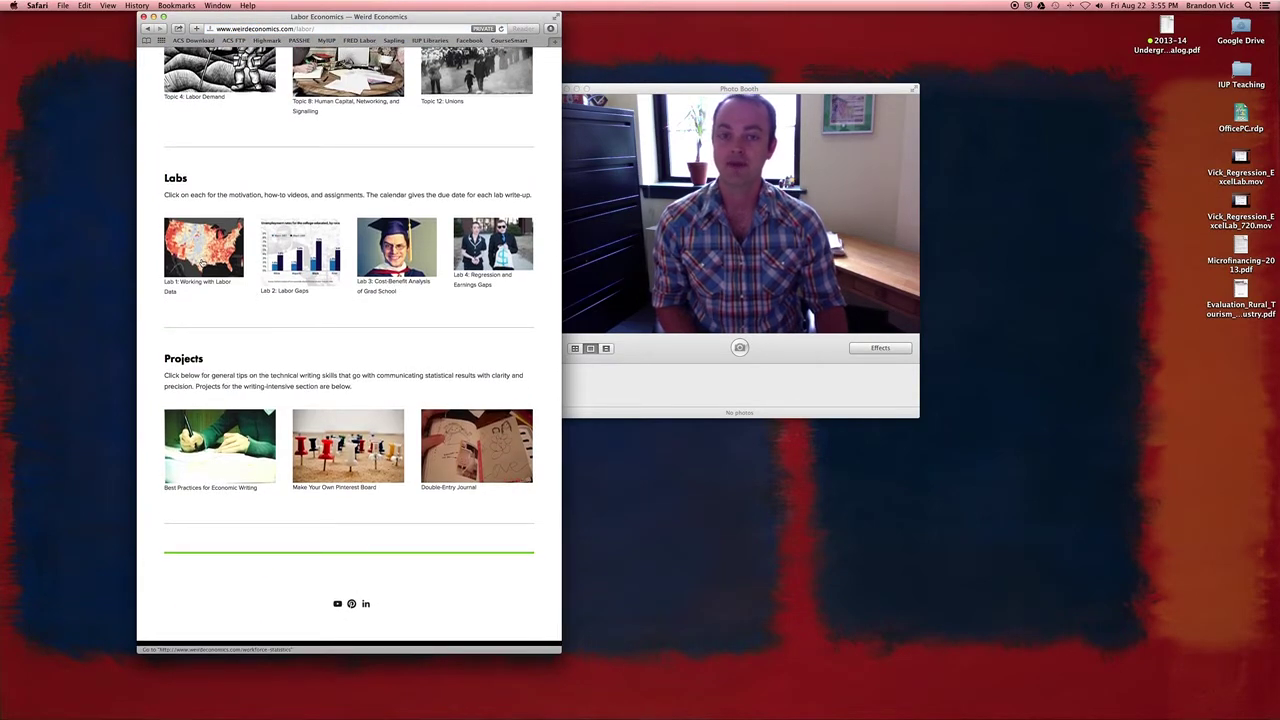
pyautogui.click(203, 262)
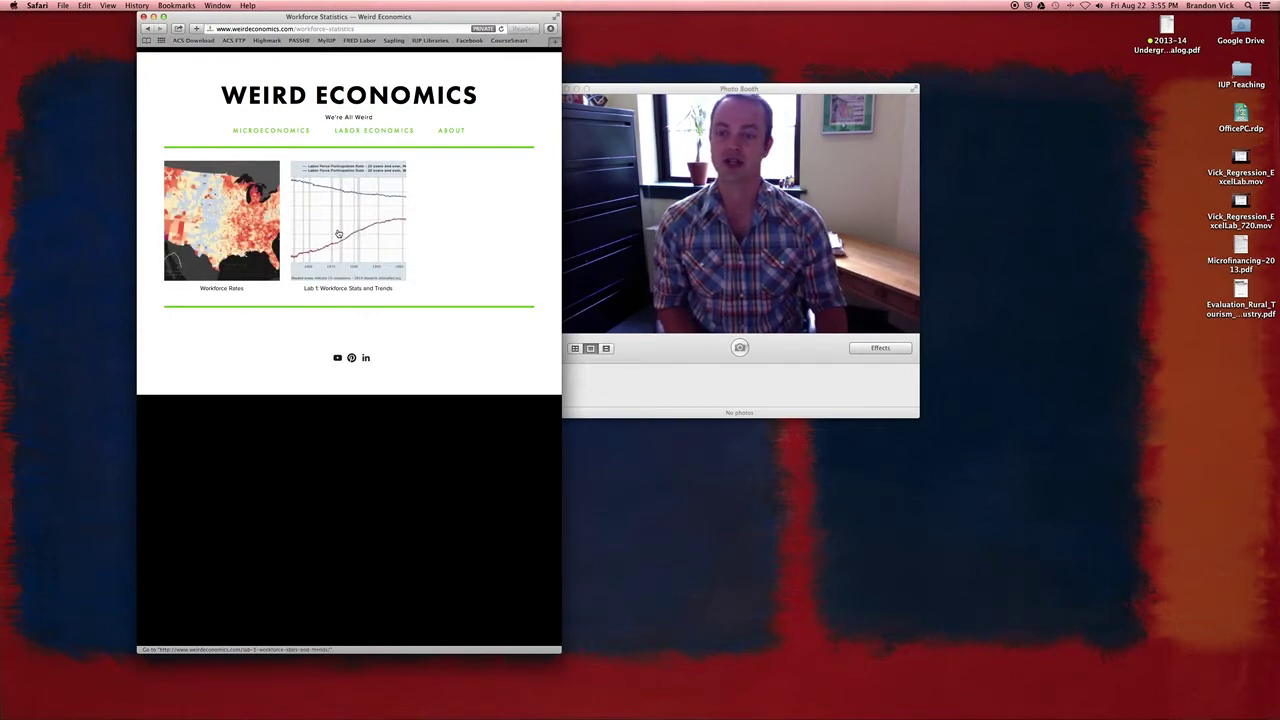
pyautogui.click(338, 234)
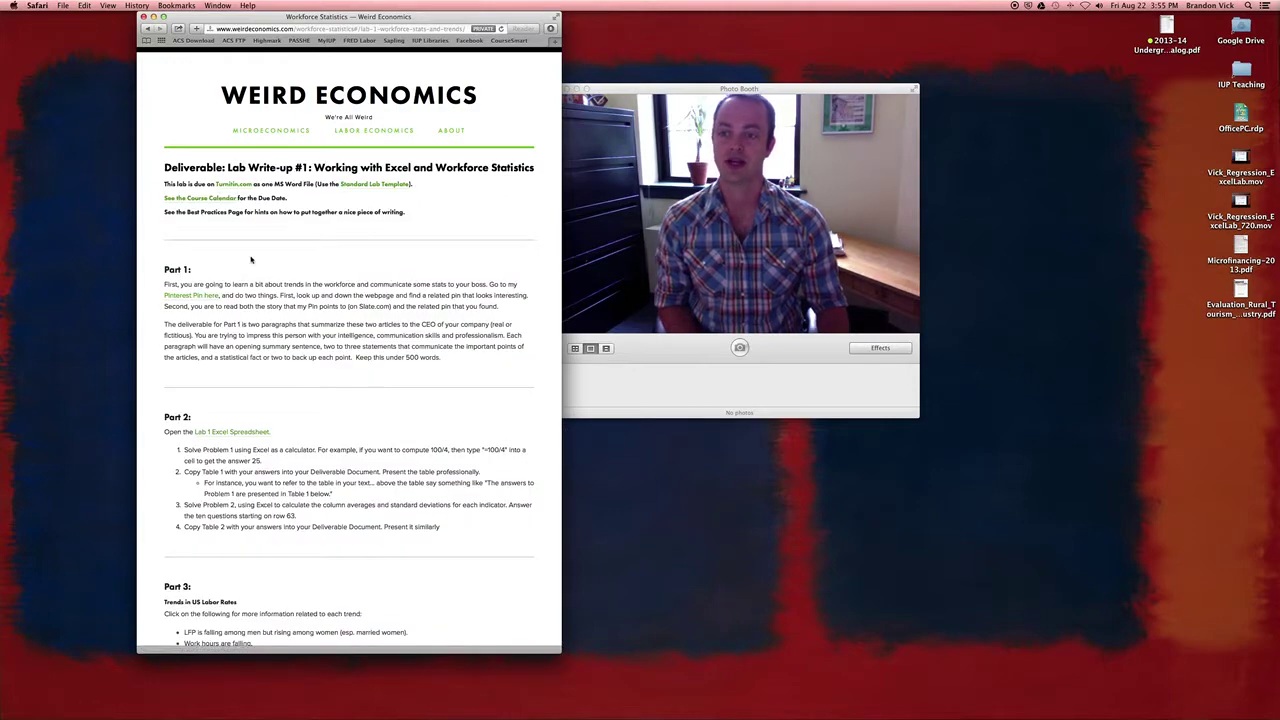
pyautogui.scroll(-3, 256, 250)
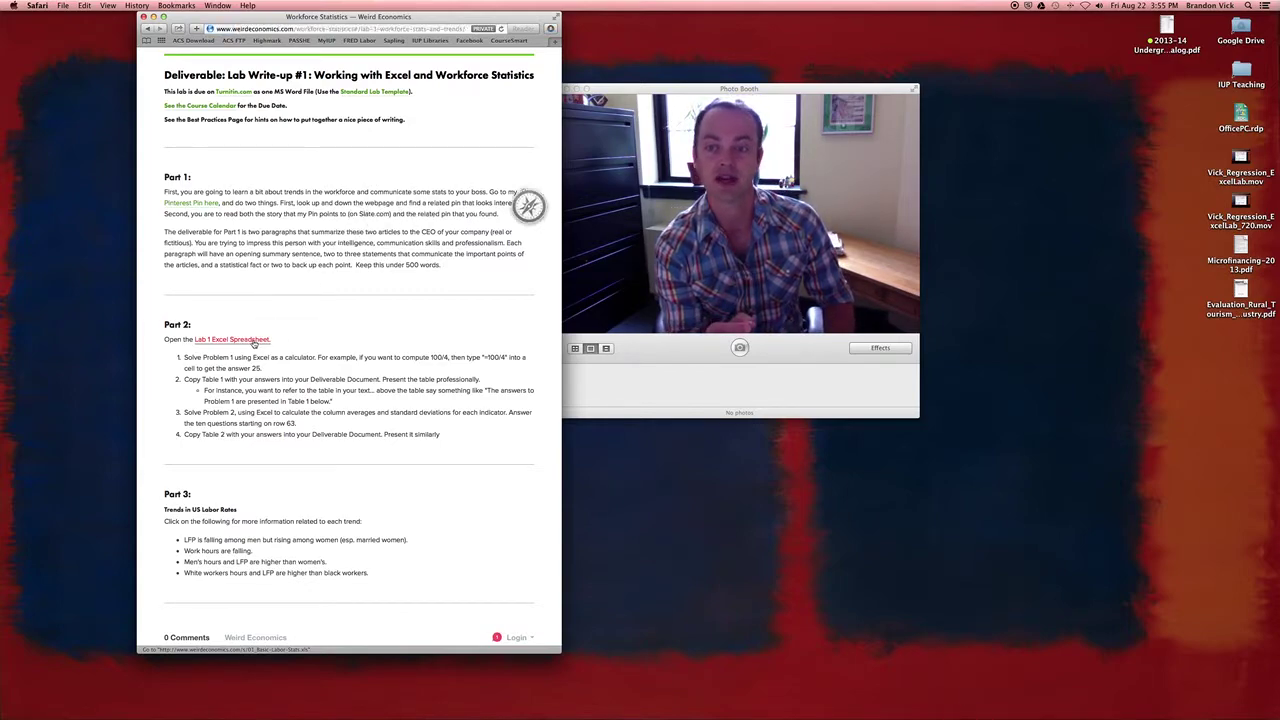
# Open 01_Basic-Labor-Stats.xls from Downloads, make it full screen, and zoom to 200%
pyautogui.moveTo(900, 712)
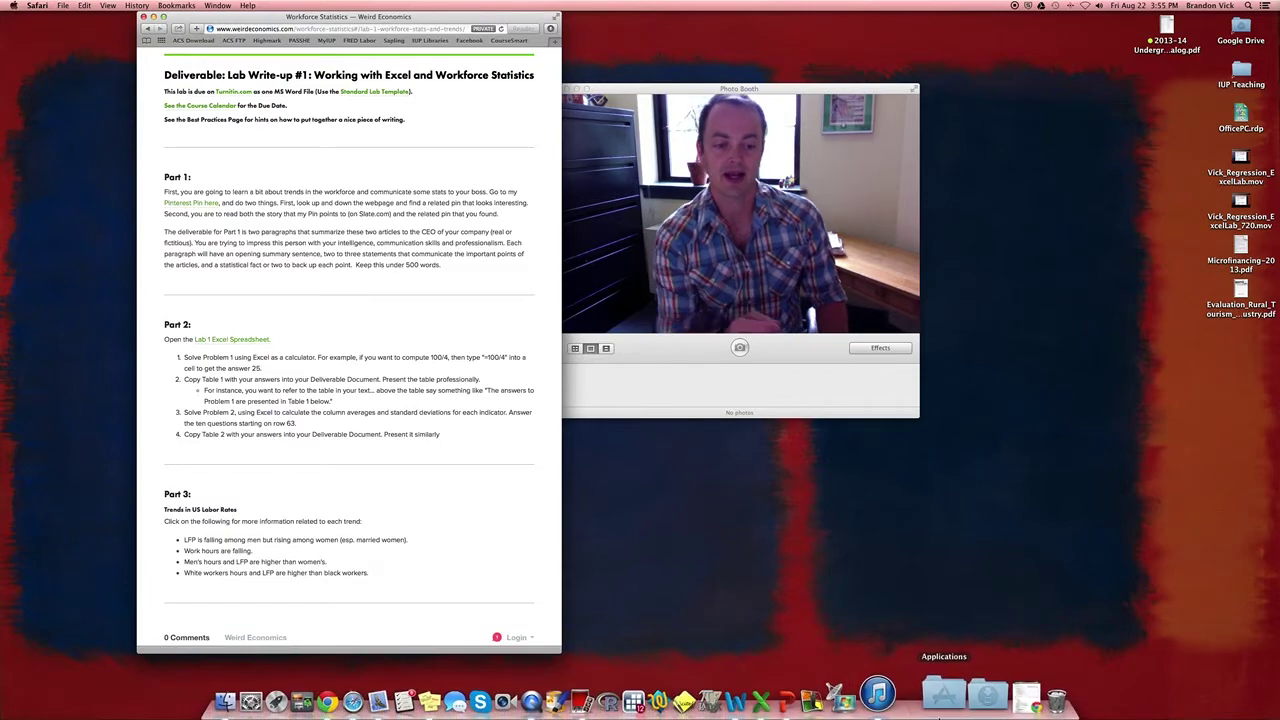
pyautogui.click(968, 695)
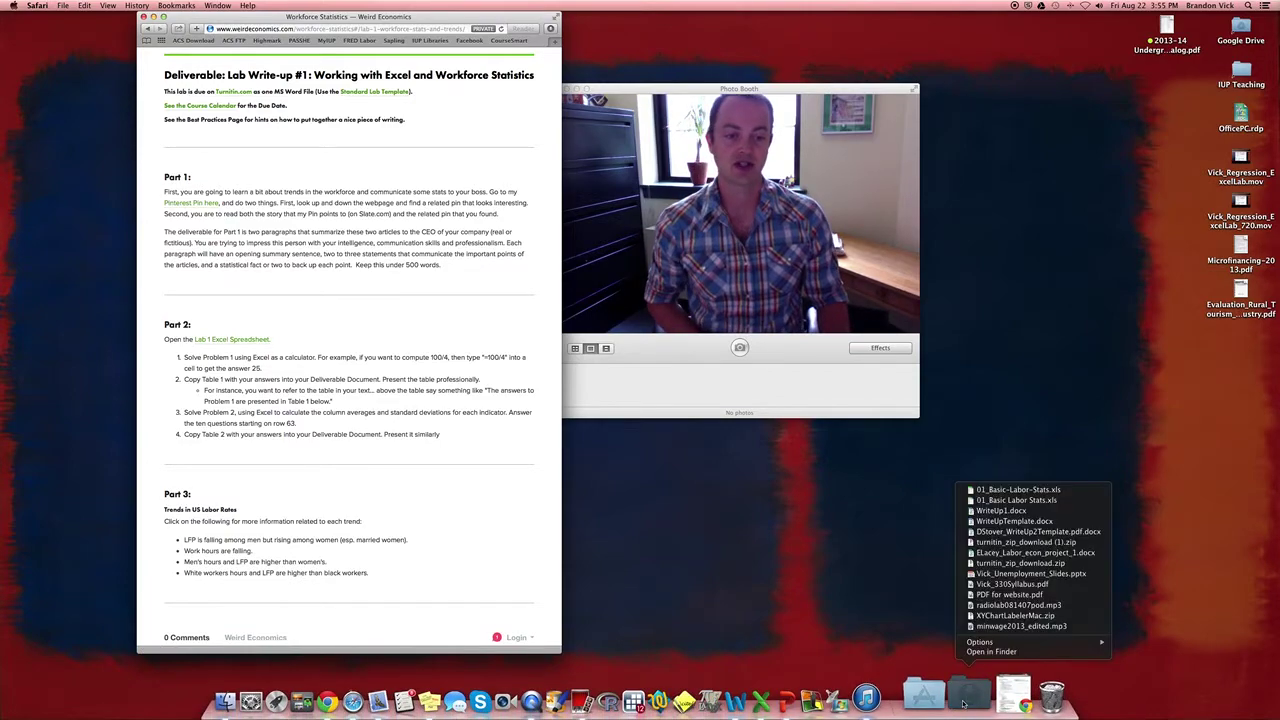
pyautogui.click(1016, 500)
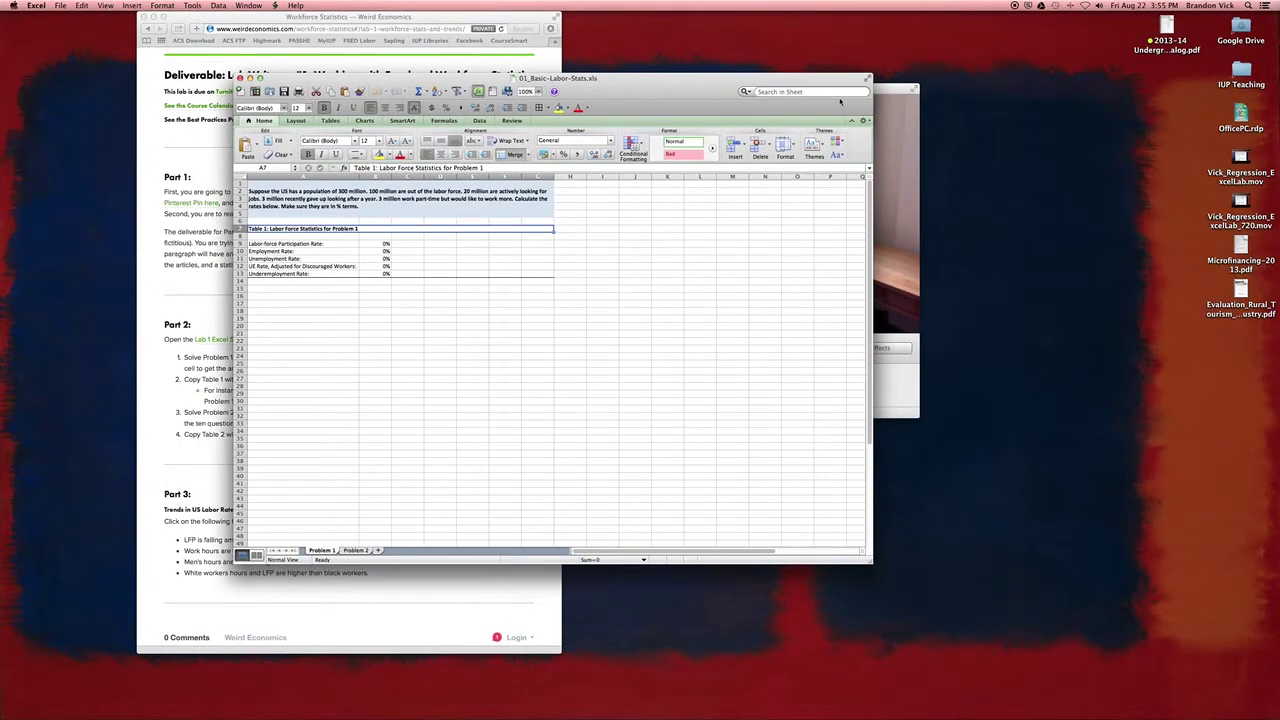
pyautogui.click(864, 80)
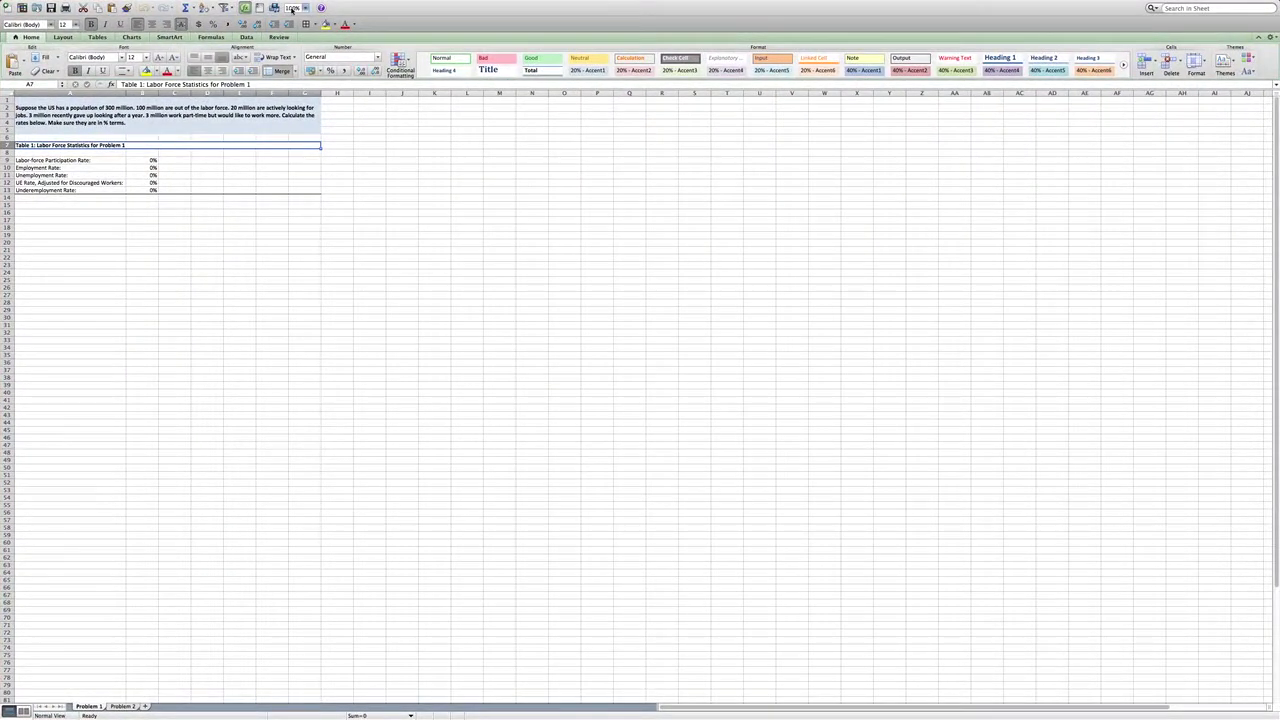
pyautogui.click(304, 8)
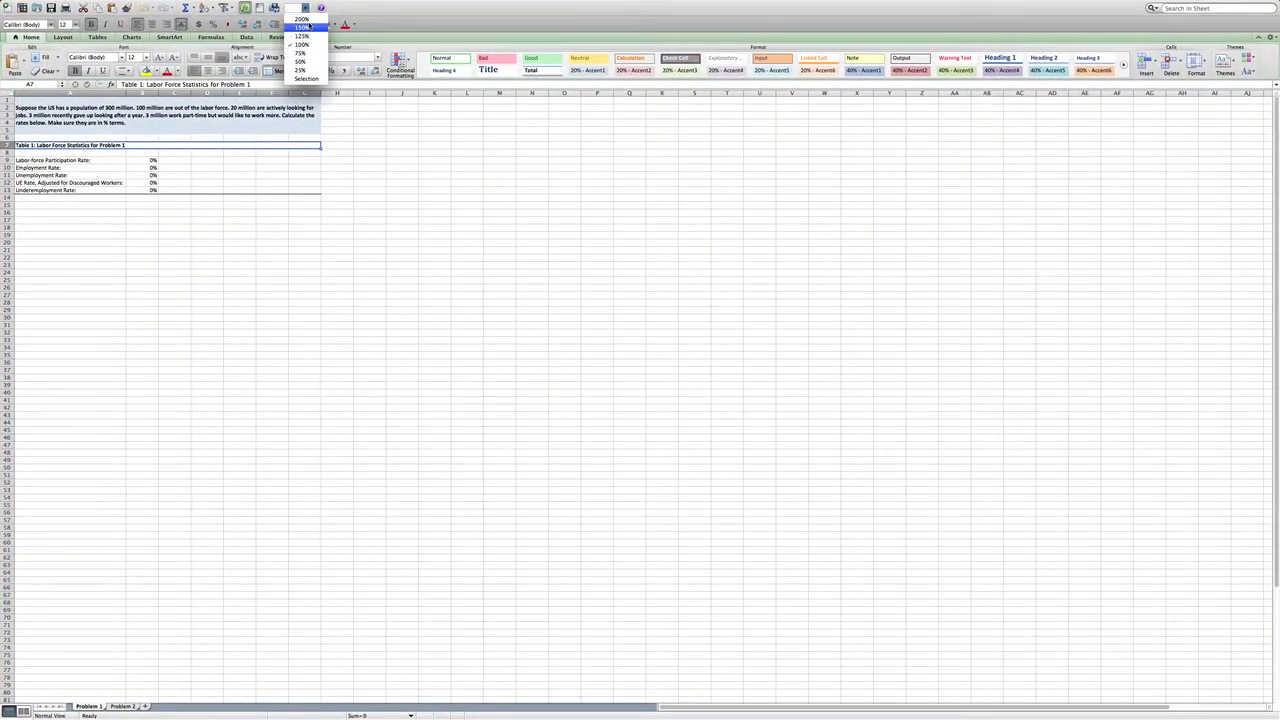
pyautogui.click(303, 19)
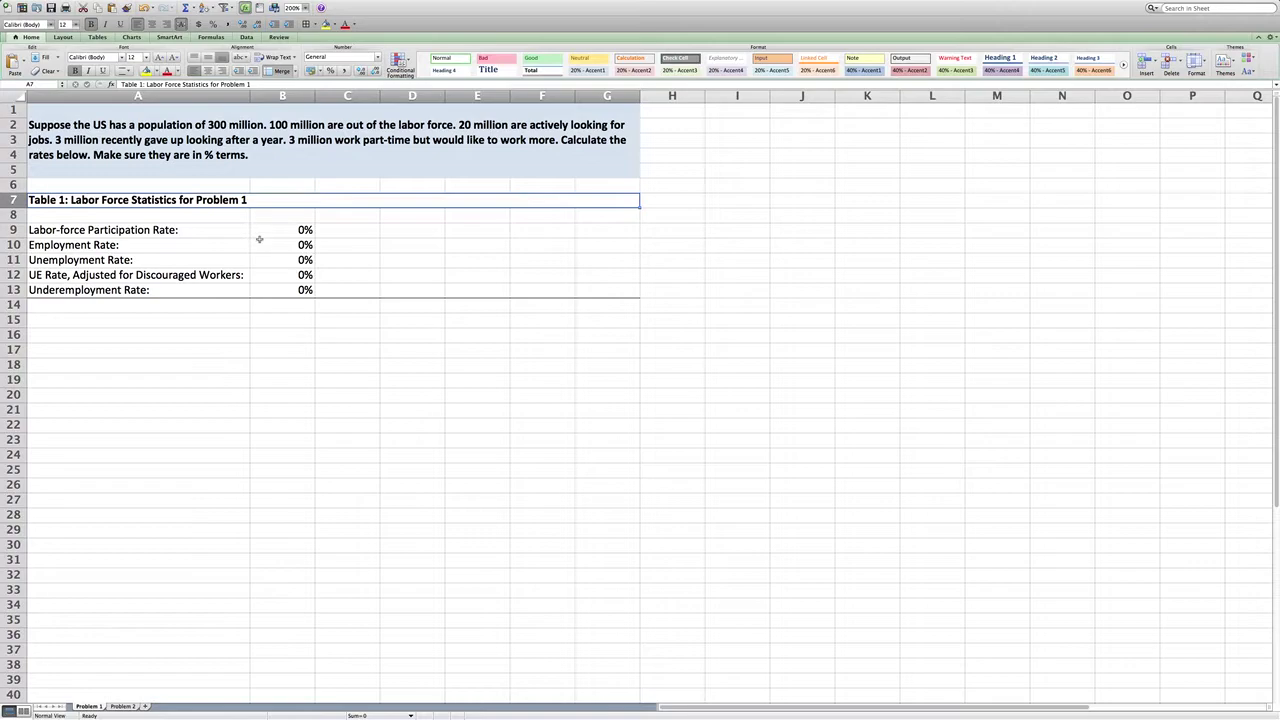
# Enter =50/200 in B9 so the Labor-force Participation Rate shows 25%
pyautogui.click(285, 233)
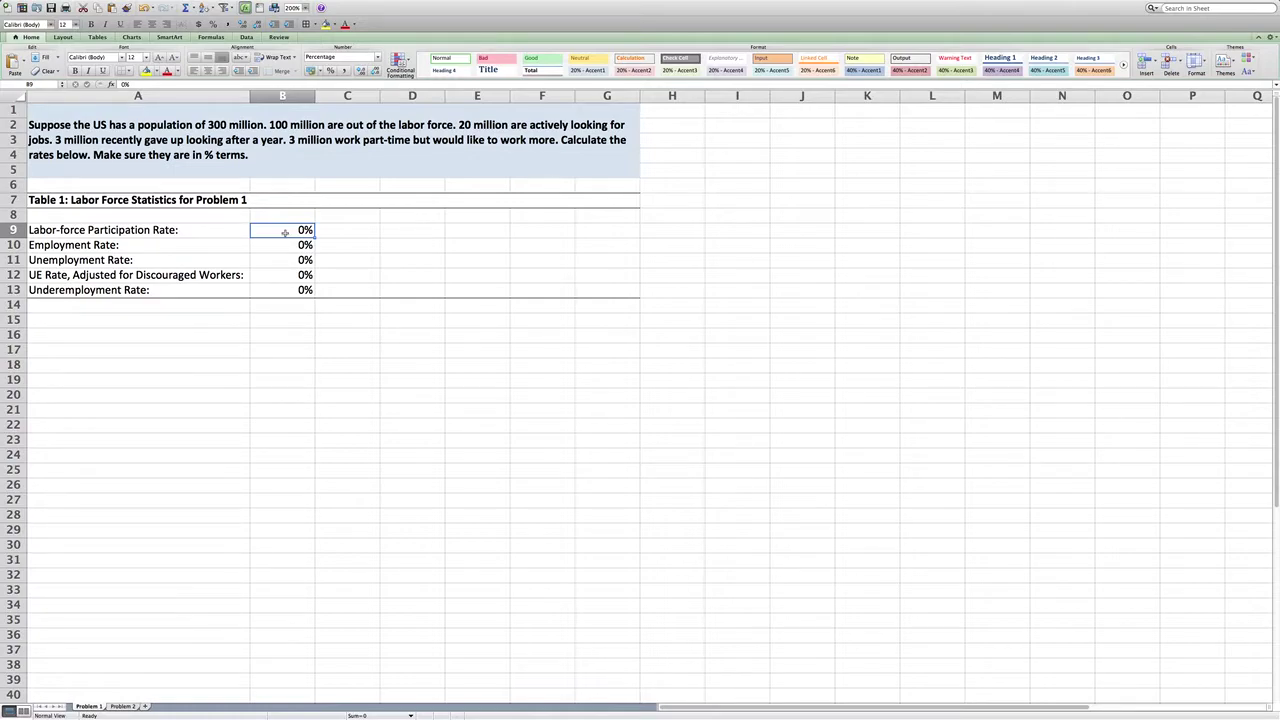
pyautogui.write('=')
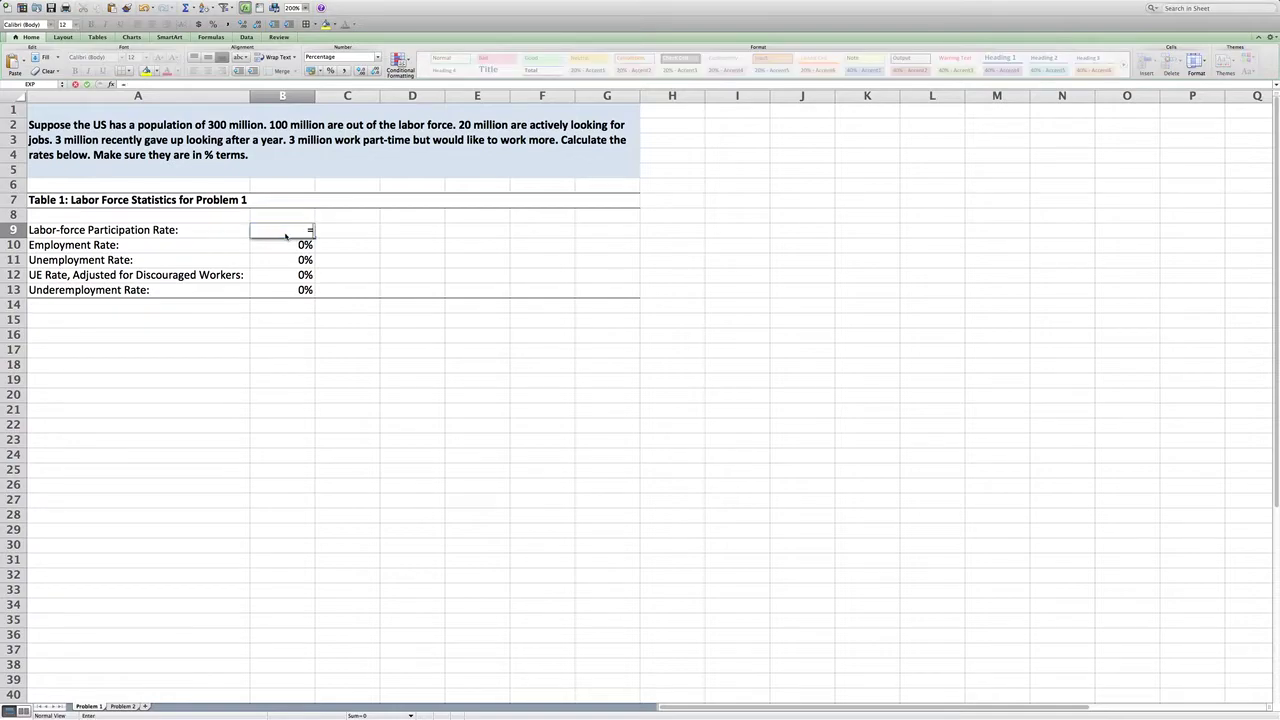
pyautogui.write('50/200')
pyautogui.press('Return')
pyautogui.click(297, 231)
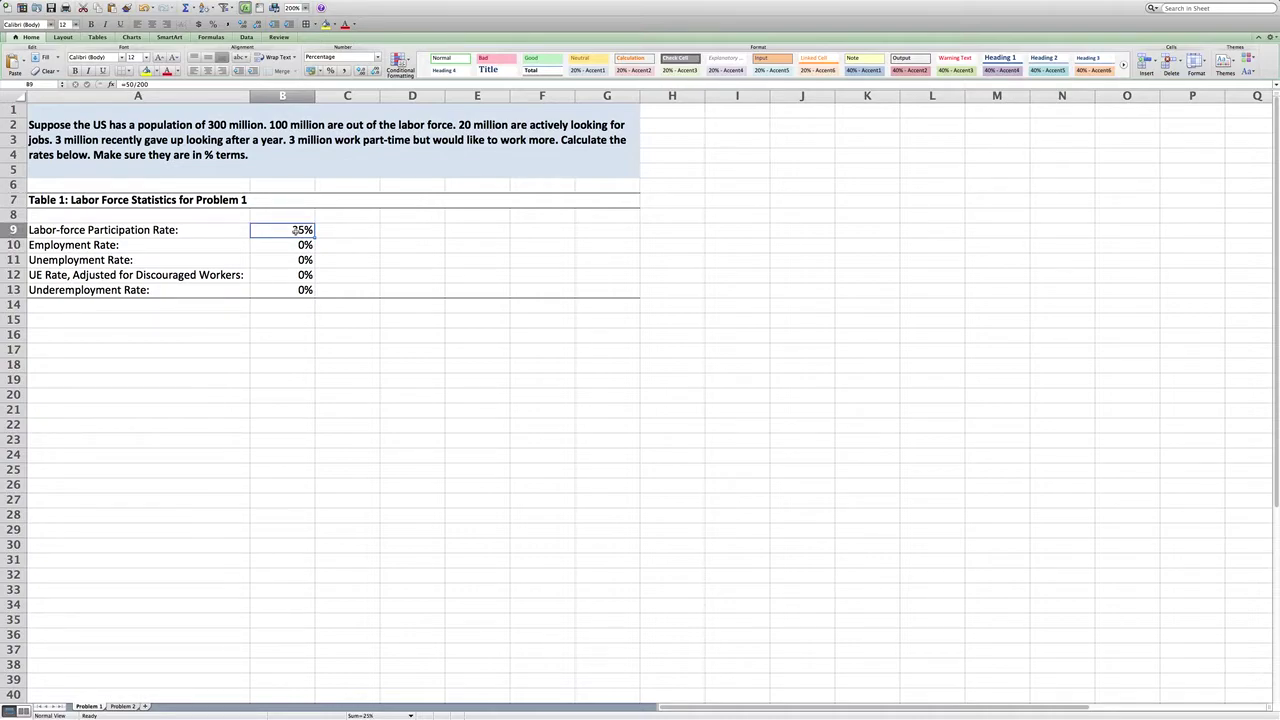
pyautogui.click(289, 245)
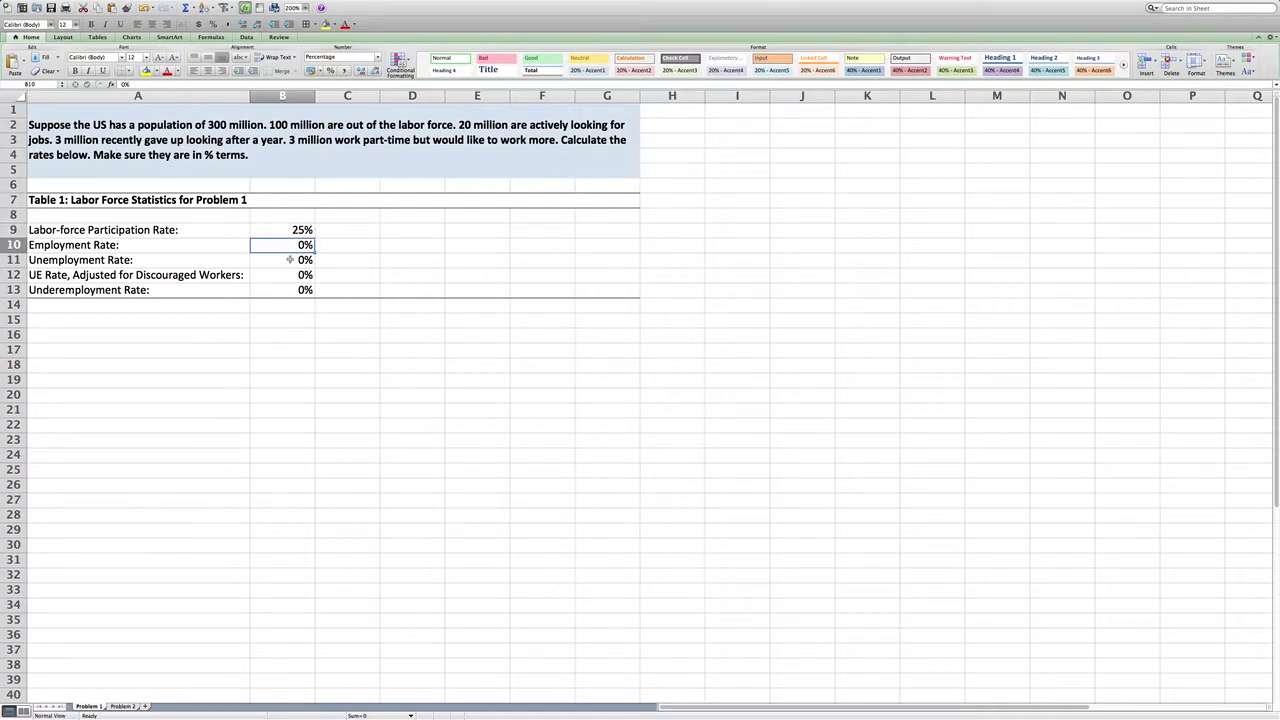
pyautogui.click(294, 230)
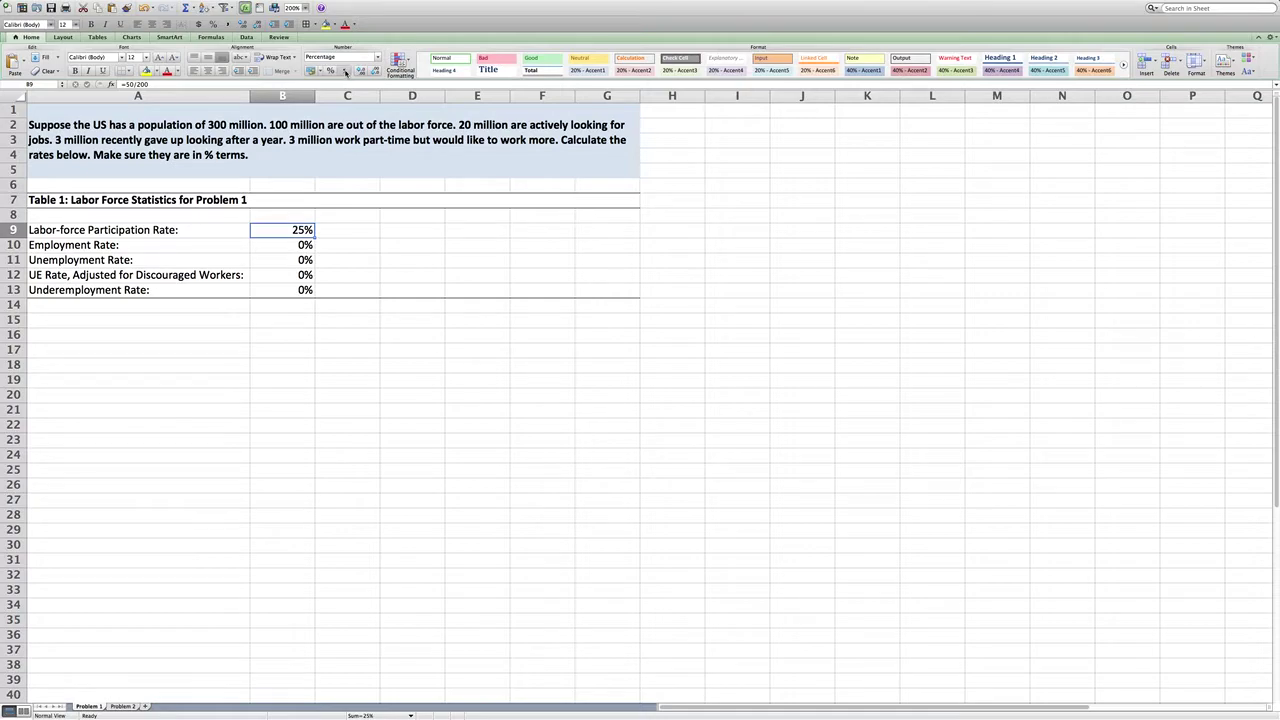
pyautogui.click(343, 72)
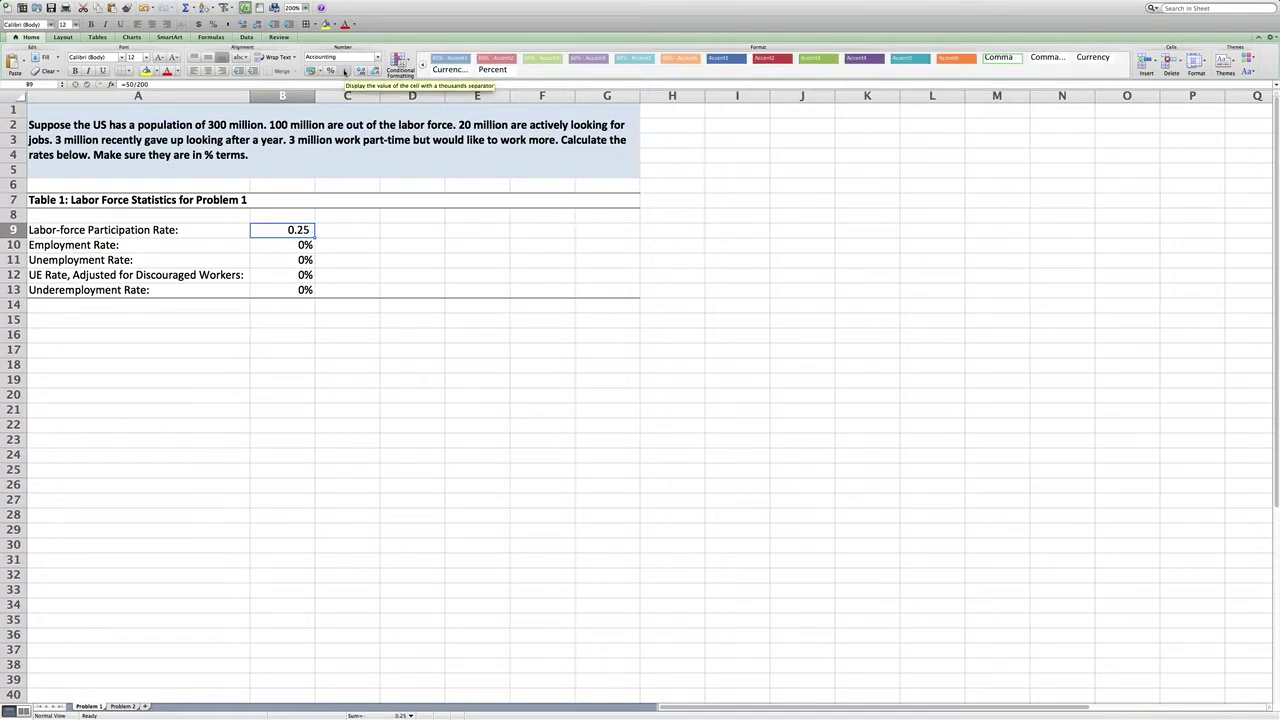
pyautogui.click(312, 72)
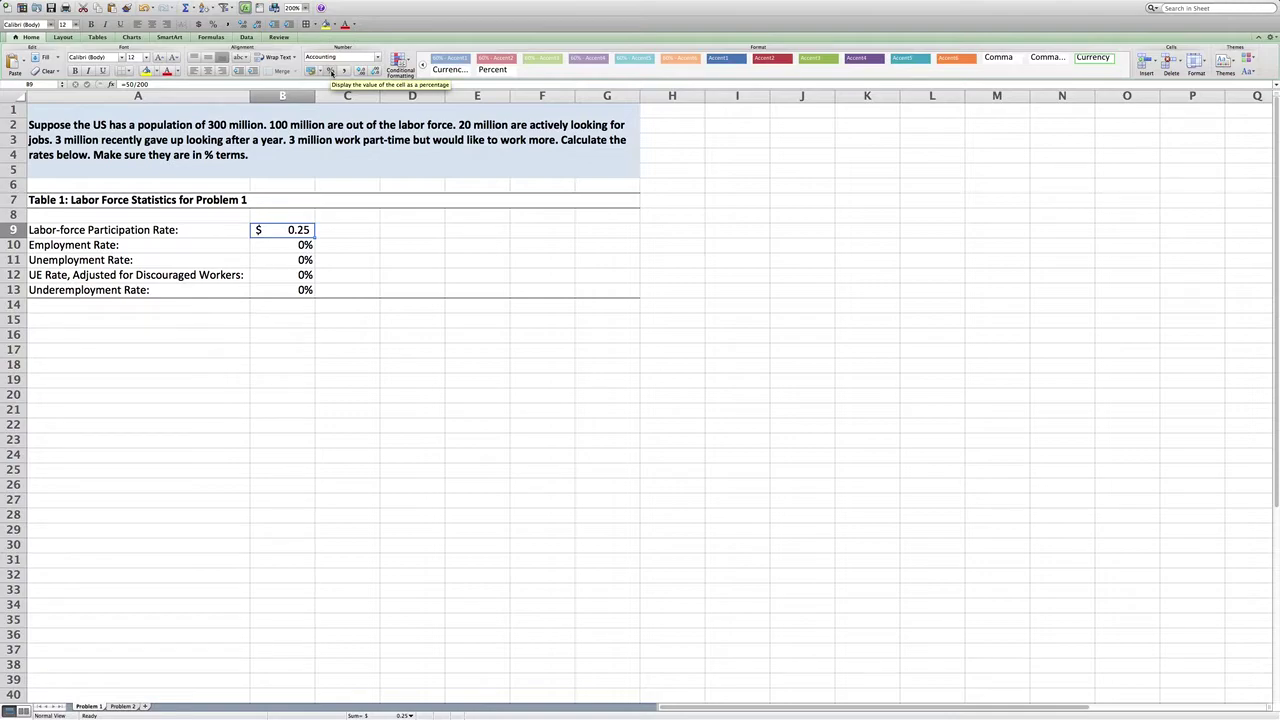
pyautogui.click(331, 72)
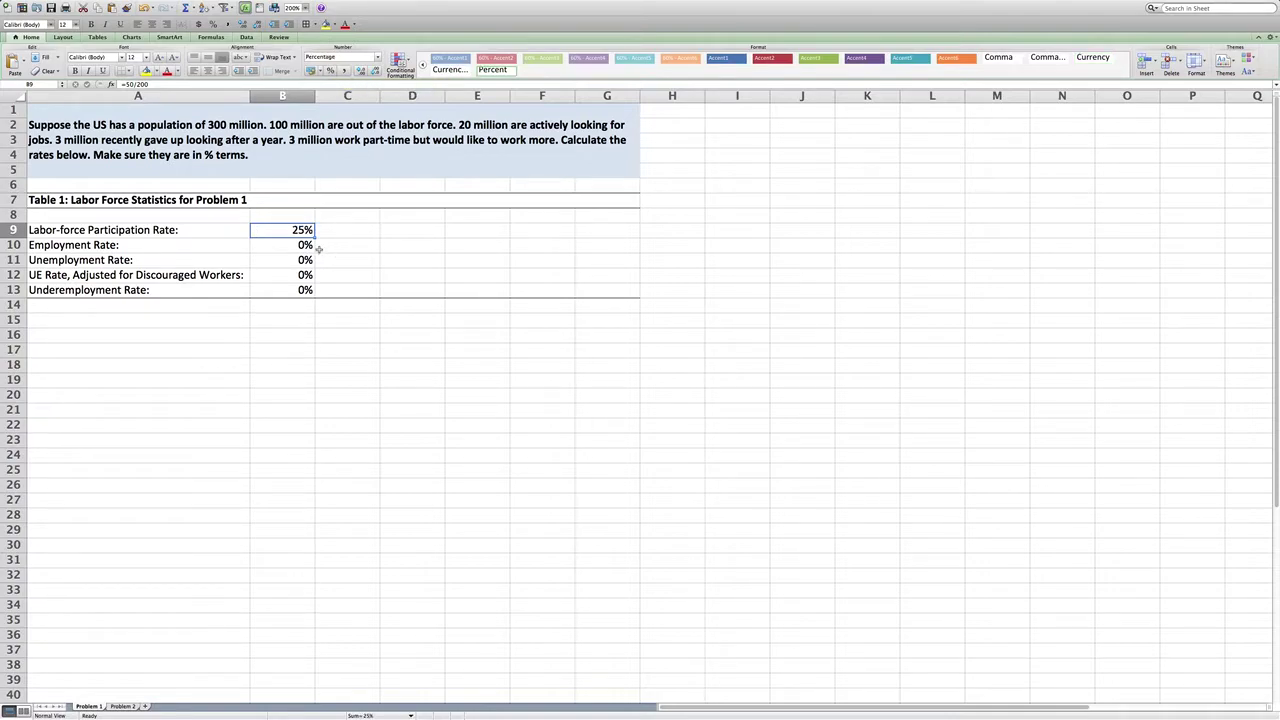
# Switch to the Problem 2 sheet and zoom it to 200%
pyautogui.click(122, 706)
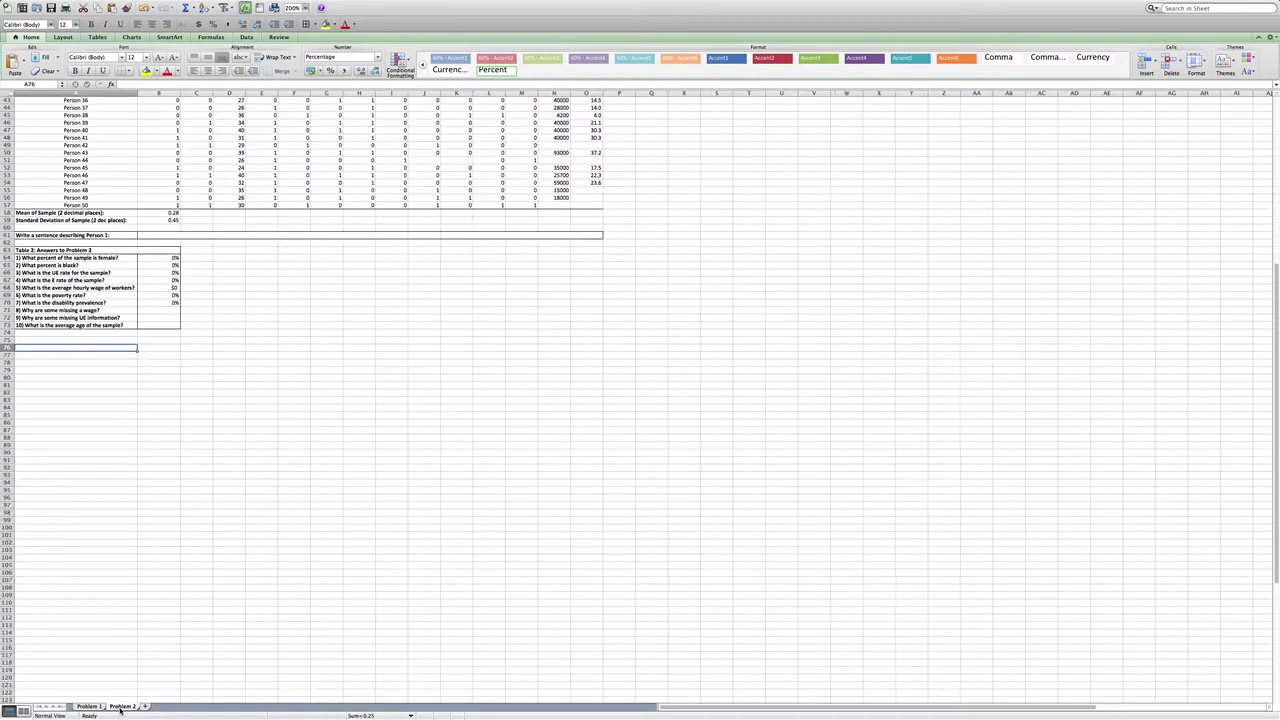
pyautogui.scroll(15, 184, 556)
pyautogui.hscroll(2, 187, 564)
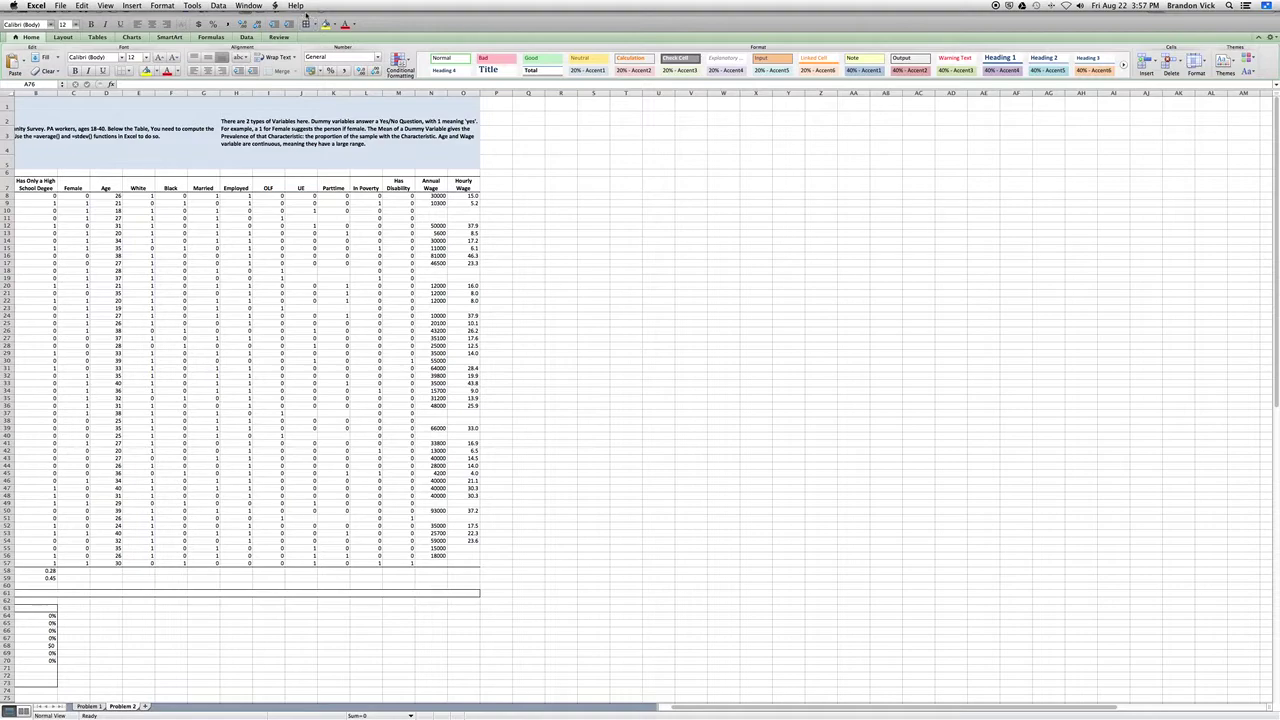
pyautogui.click(305, 10)
pyautogui.click(300, 22)
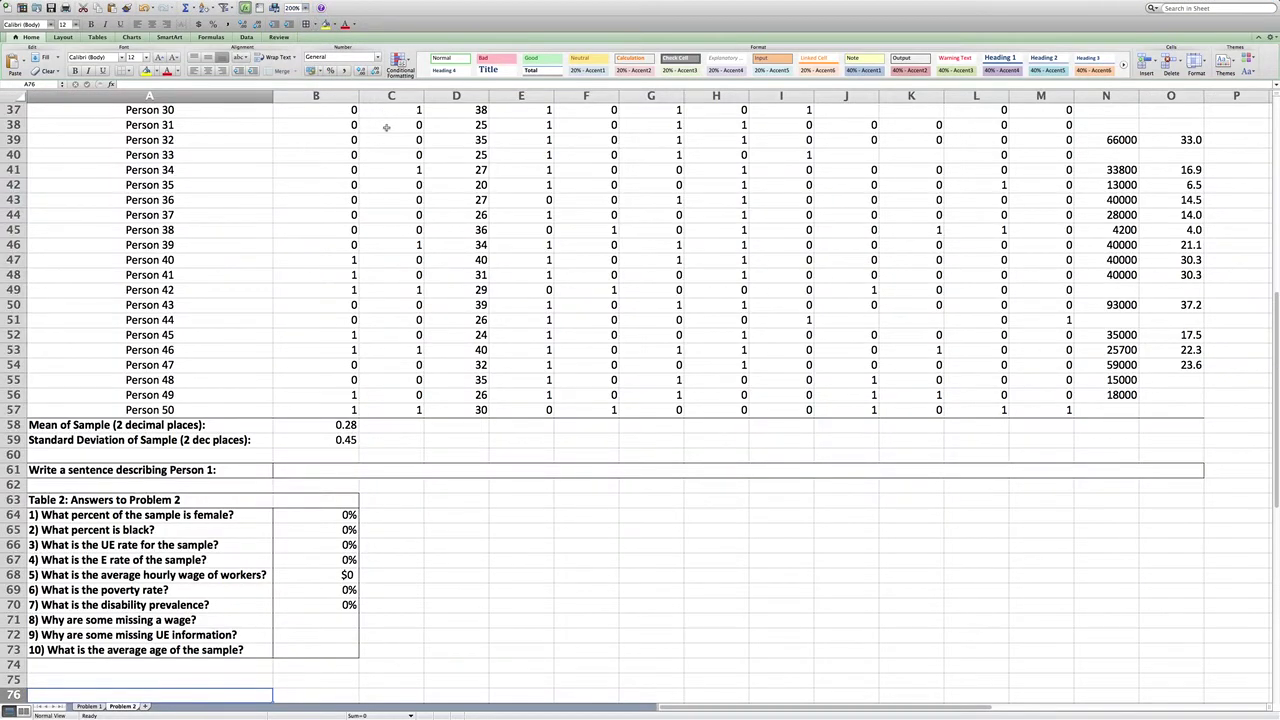
pyautogui.scroll(10, 386, 127)
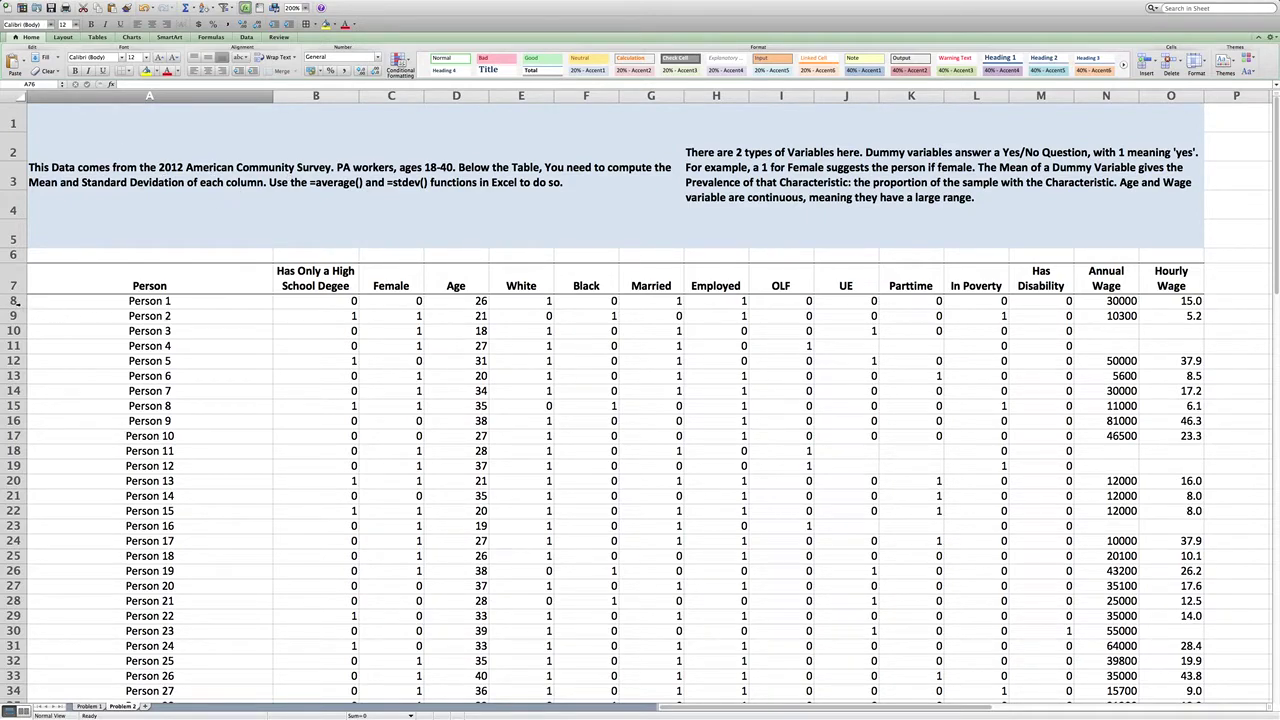
# Review the survey table from row 1, selecting Person 1's row 8 values and the row 7 column titles
pyautogui.click(86, 303)
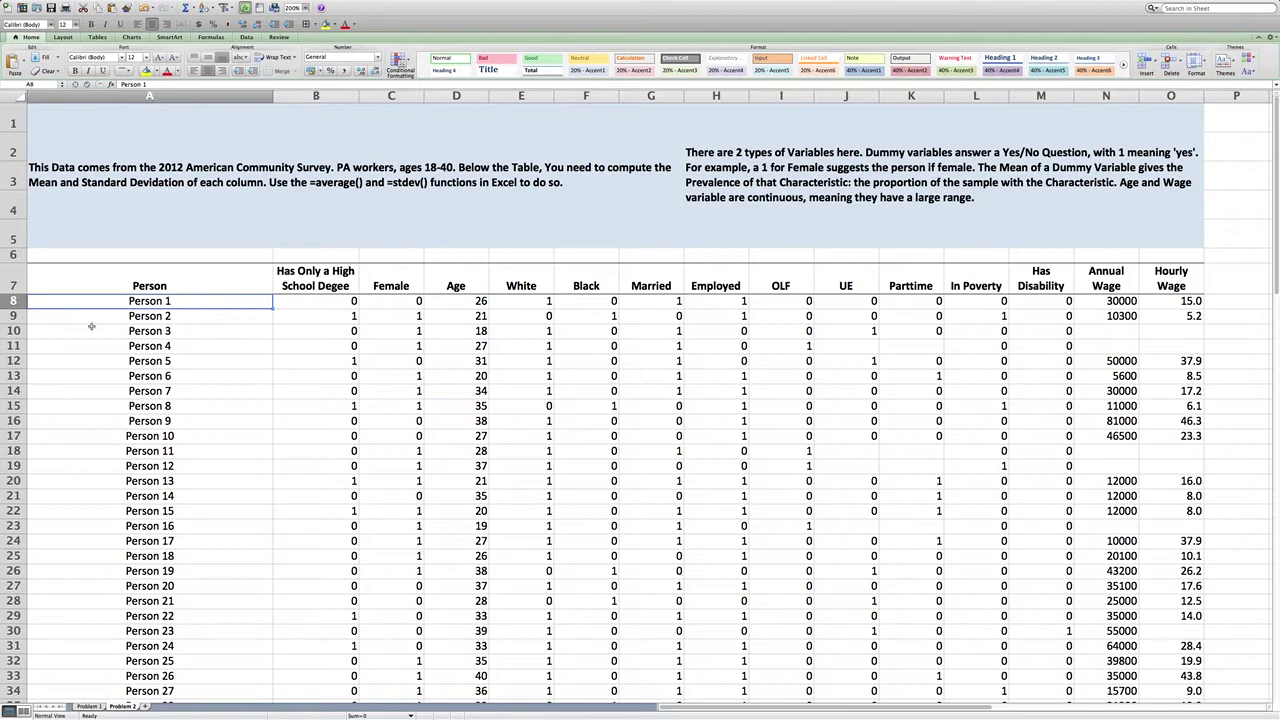
pyautogui.scroll(-10, 91, 326)
pyautogui.scroll(10, 91, 326)
pyautogui.scroll(-8, 210, 303)
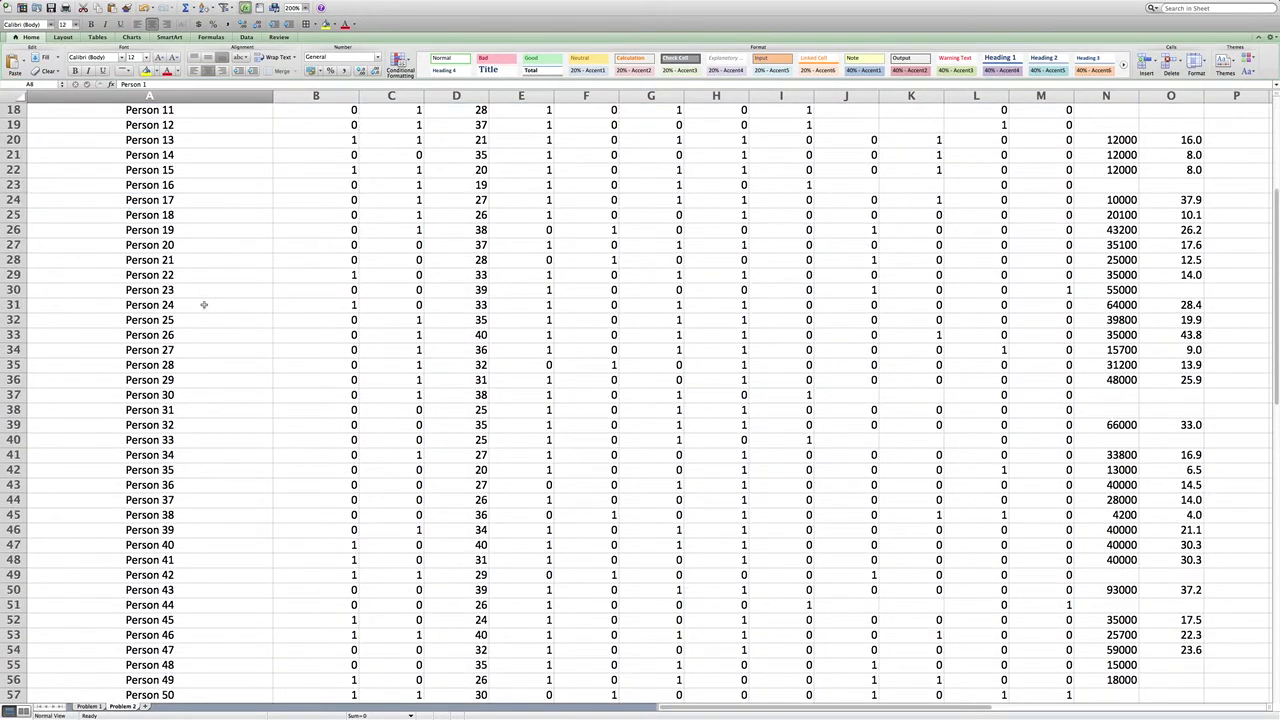
pyautogui.scroll(8, 206, 303)
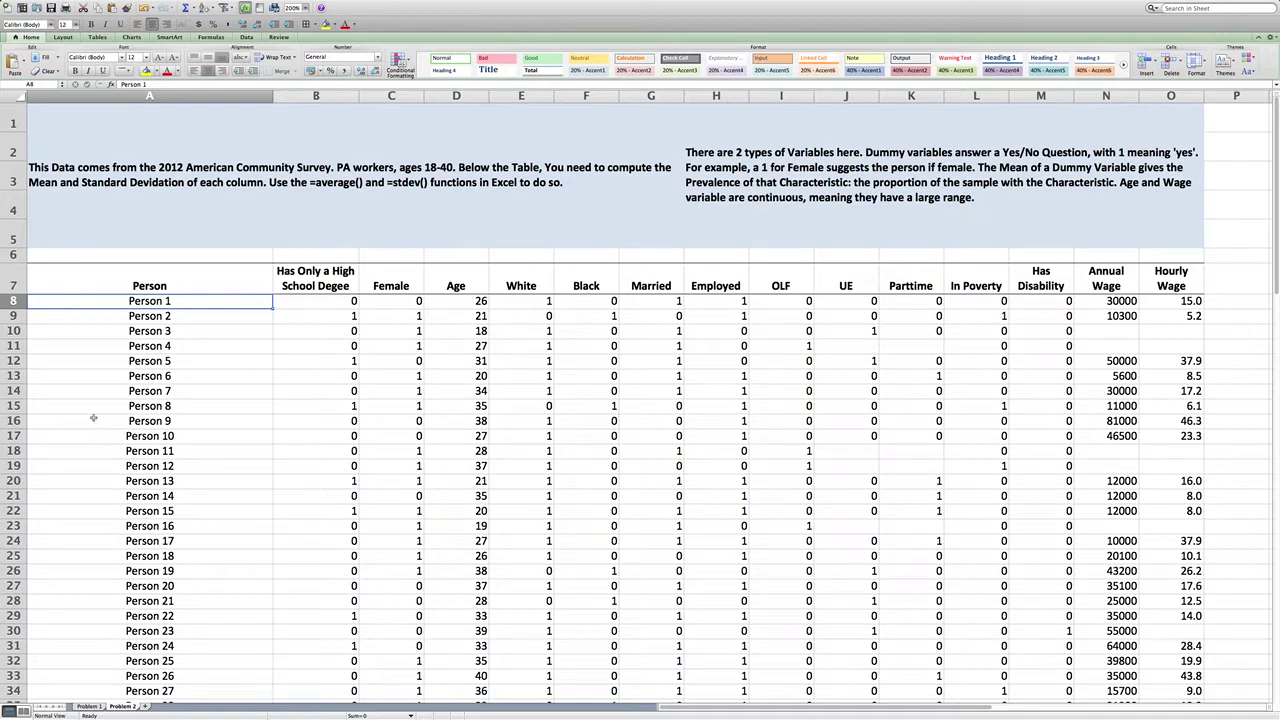
pyautogui.moveTo(291, 297); pyautogui.dragTo(755, 306)
pyautogui.moveTo(352, 277); pyautogui.dragTo(1153, 289)
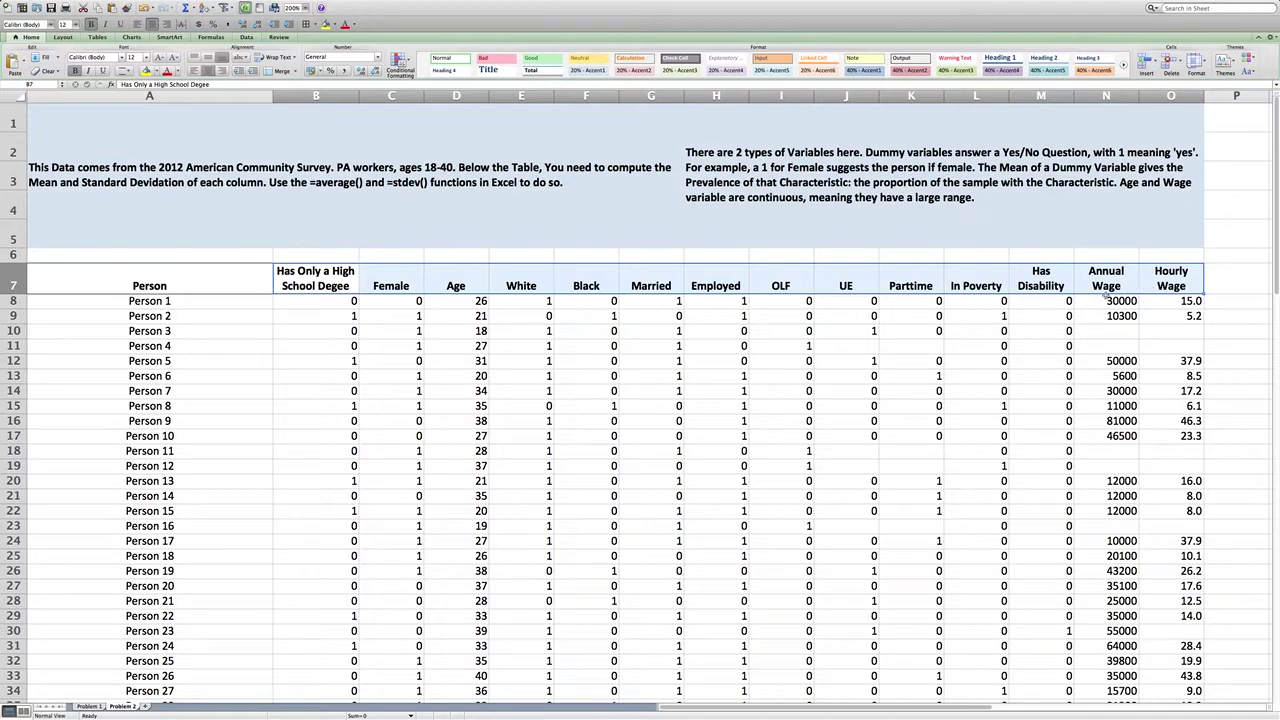
pyautogui.click(1109, 300)
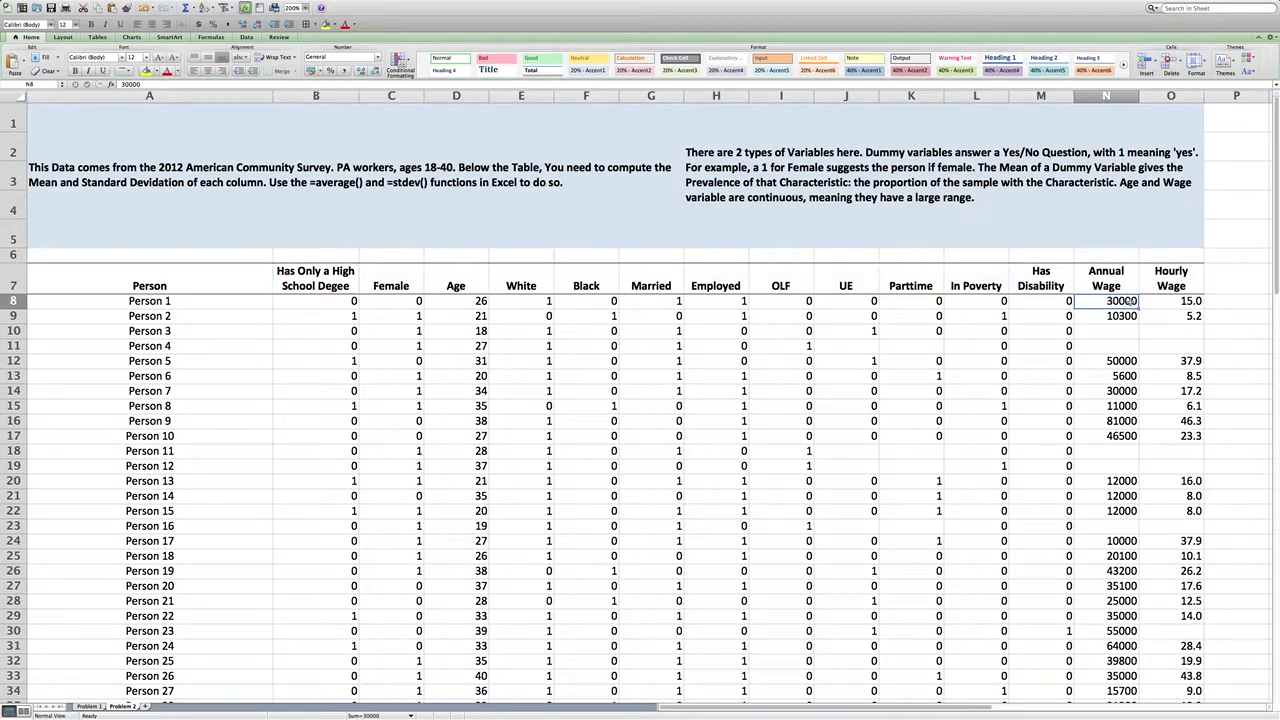
# Format N8 and O8 as Accounting with no decimals, showing $30,000 and $15
pyautogui.click(311, 72)
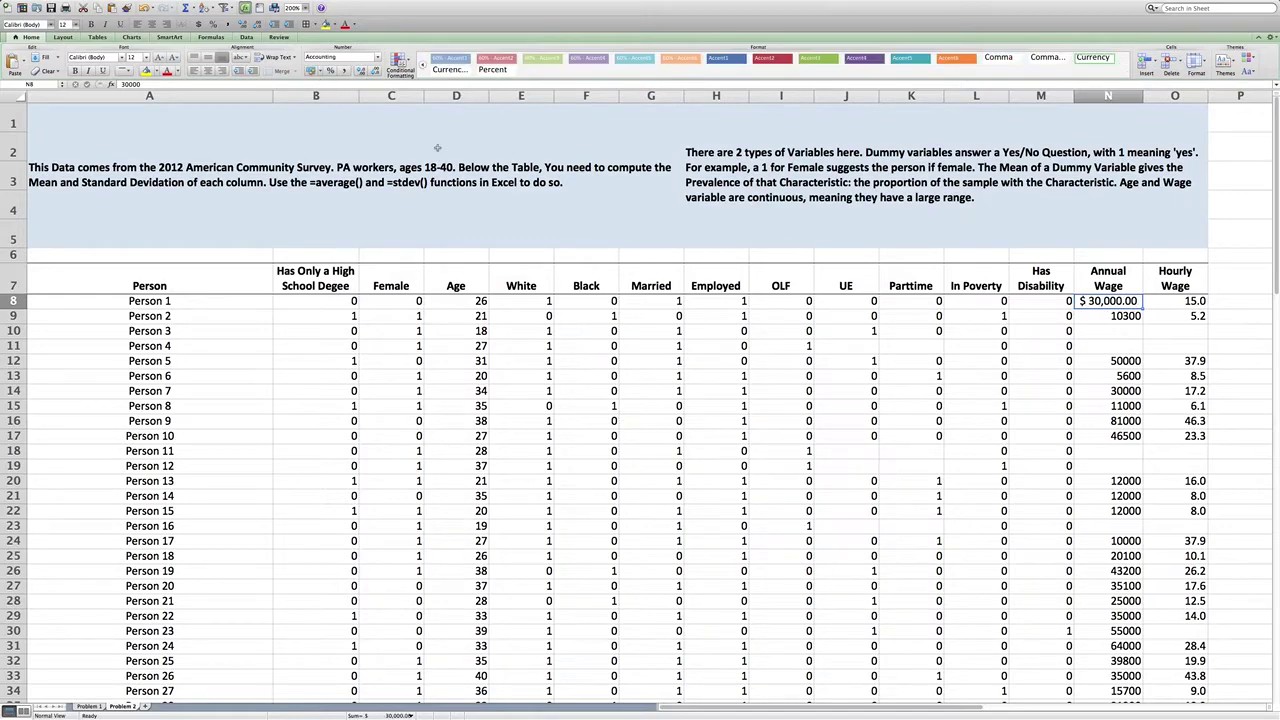
pyautogui.click(1177, 300)
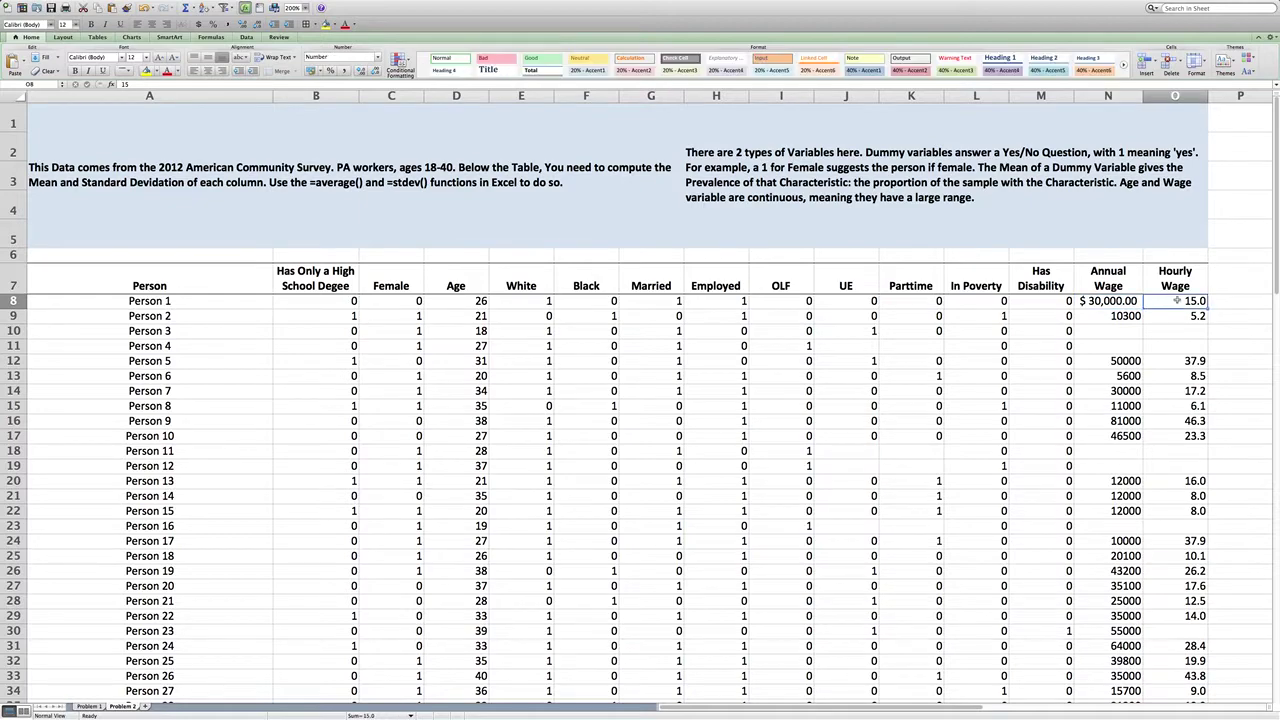
pyautogui.click(311, 71)
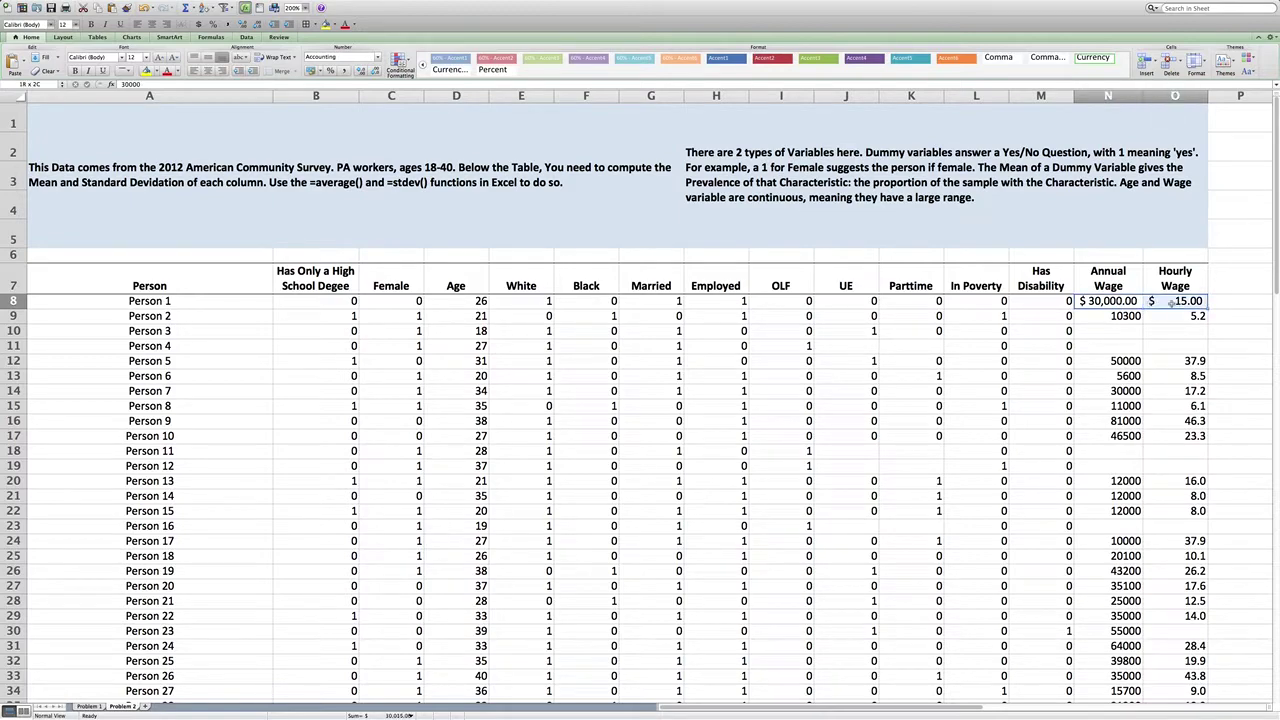
pyautogui.click(378, 72)
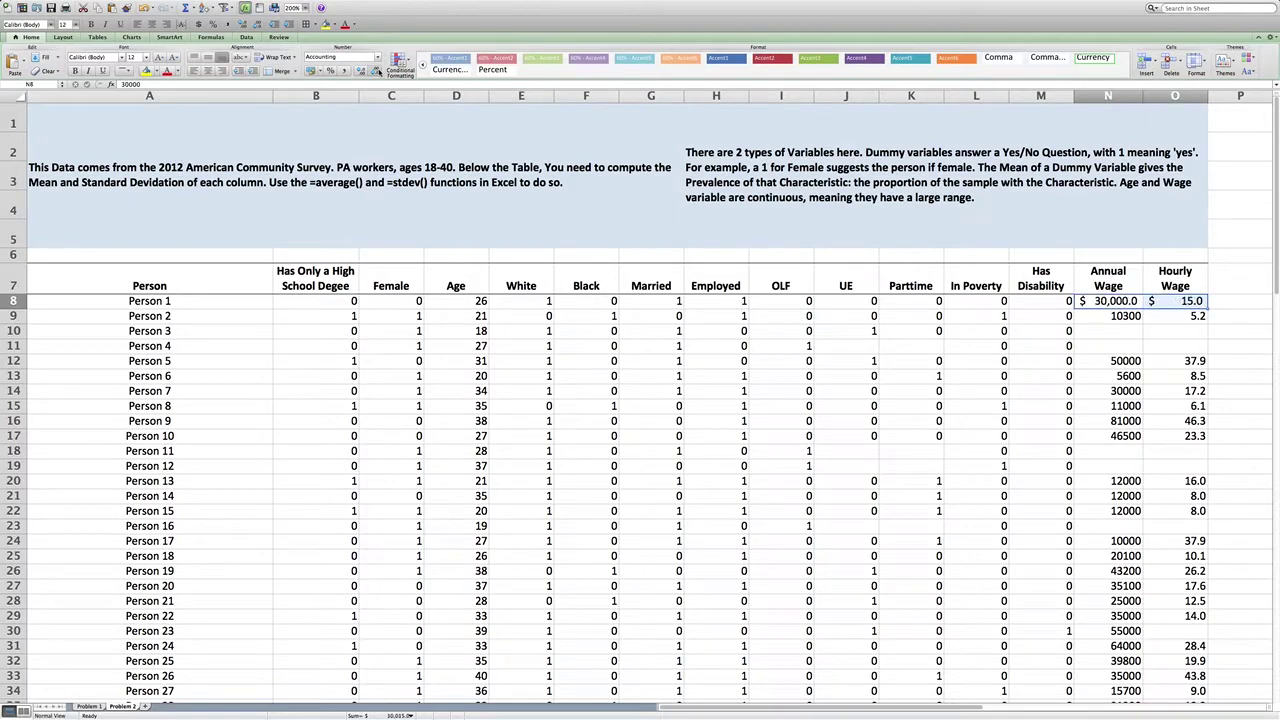
pyautogui.click(378, 72)
# Review Person 1's row, including age 26, and the Has Only a High School Degee heading
pyautogui.moveTo(264, 305); pyautogui.dragTo(1176, 301)
pyautogui.click(1176, 301)
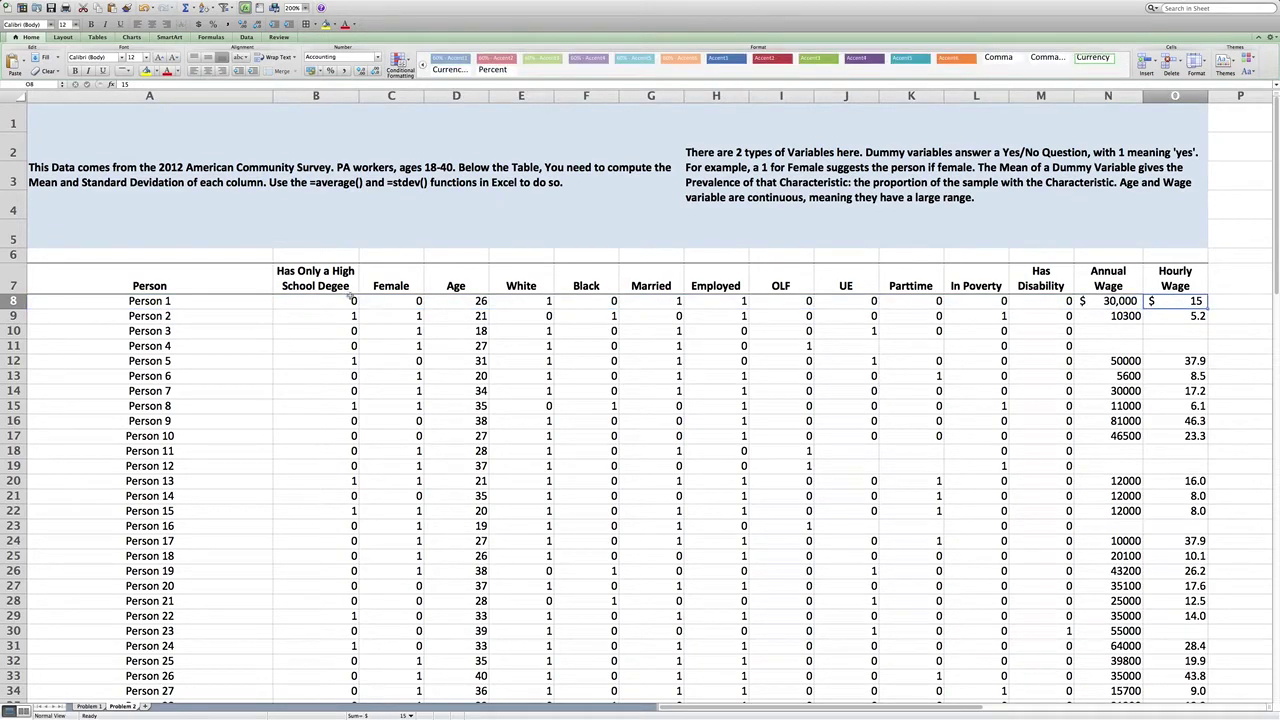
pyautogui.click(469, 303)
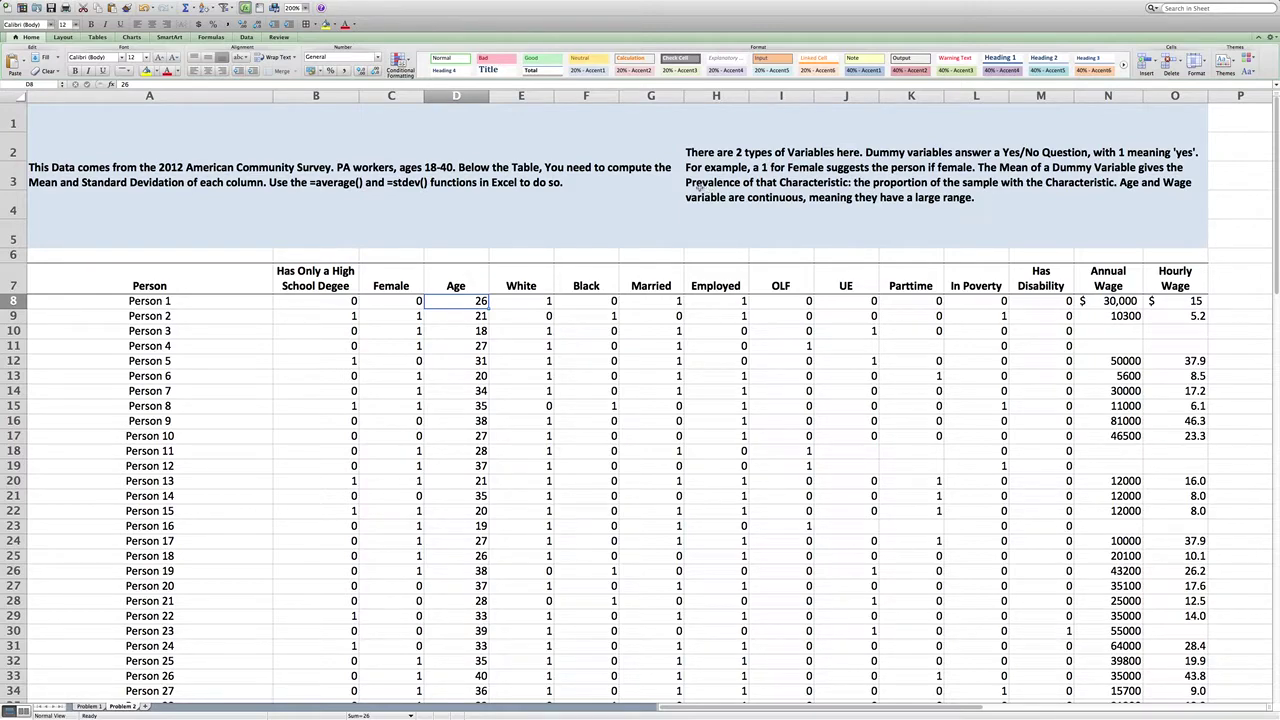
pyautogui.click(327, 284)
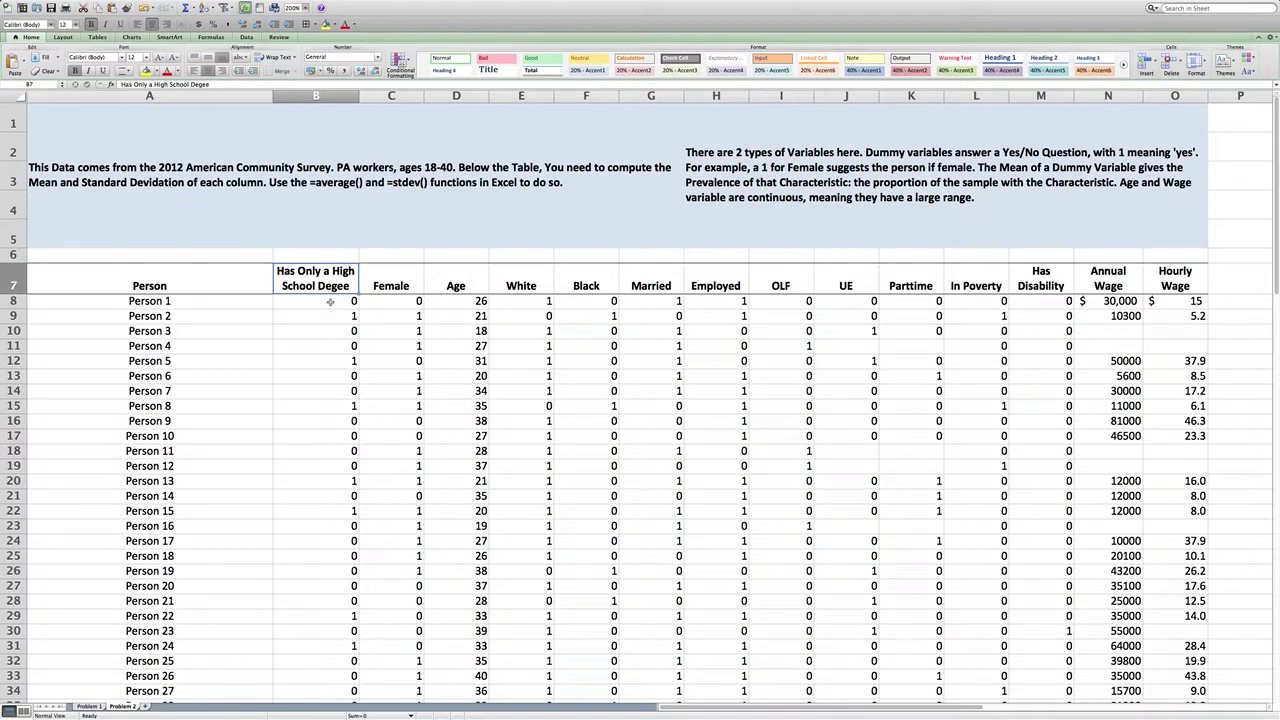
pyautogui.click(330, 301)
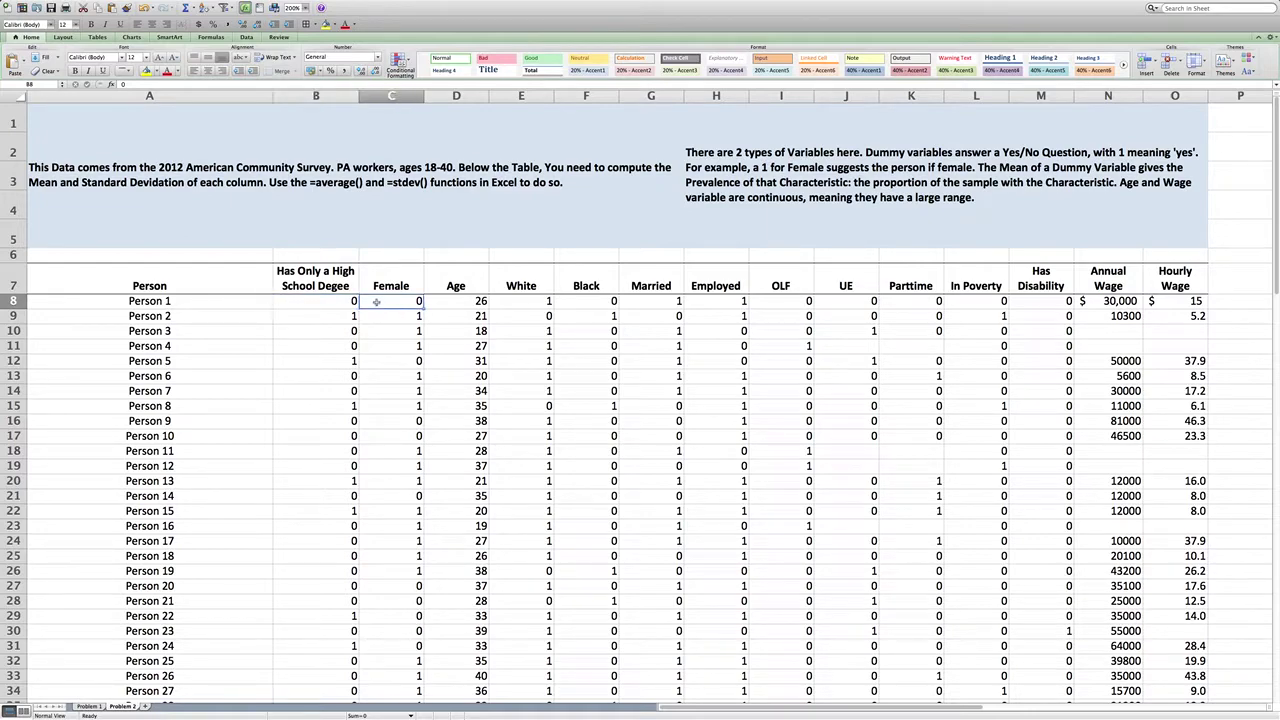
pyautogui.click(375, 303)
pyautogui.click(394, 282)
pyautogui.click(394, 300)
pyautogui.click(533, 301)
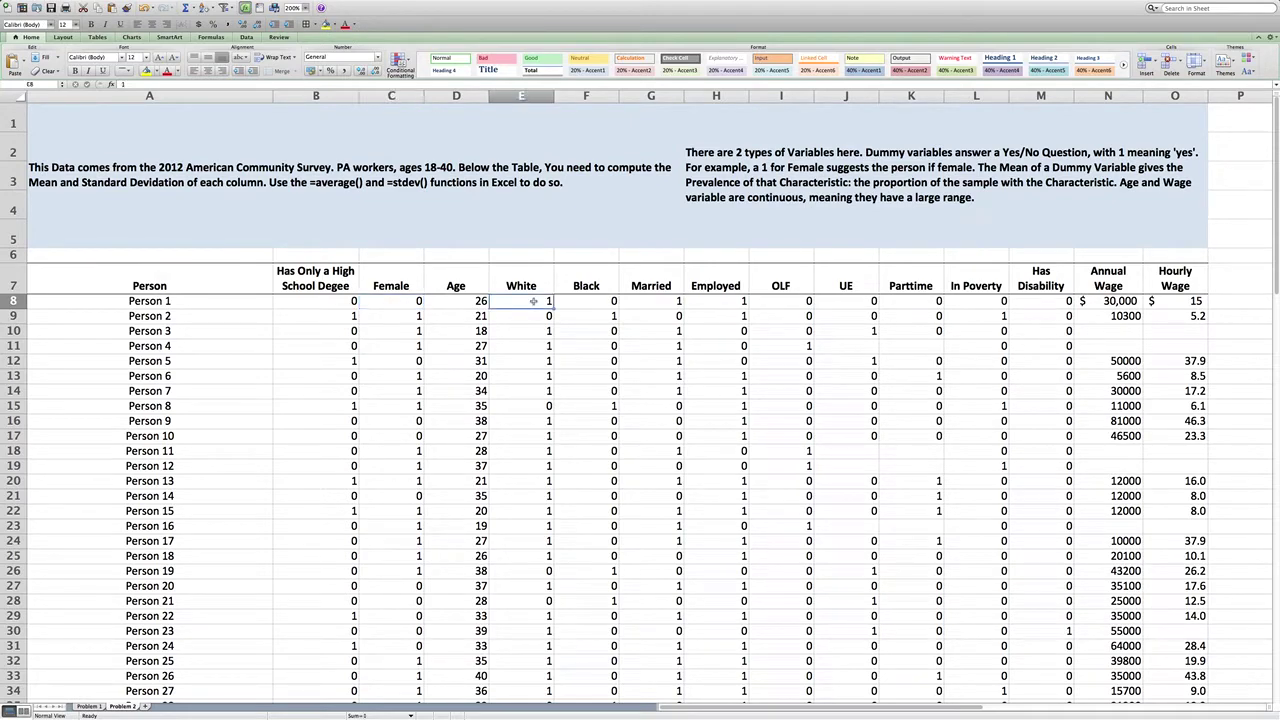
pyautogui.click(588, 303)
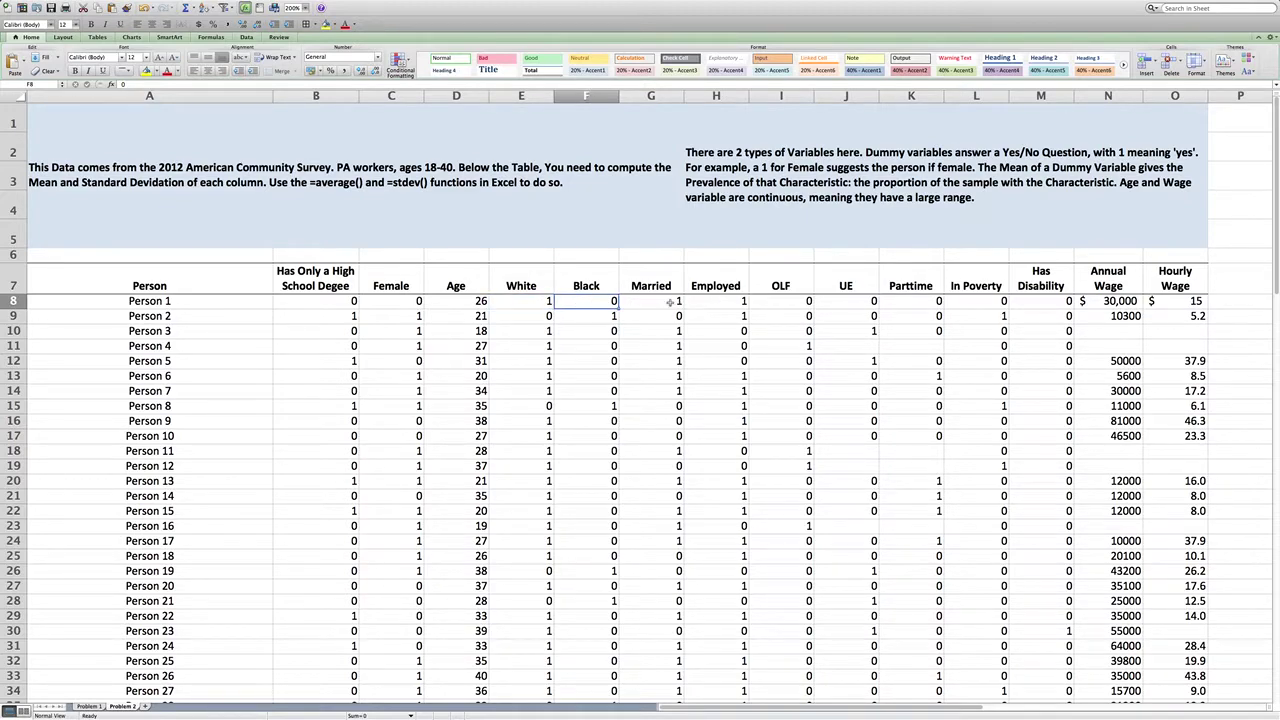
pyautogui.click(670, 303)
pyautogui.click(710, 303)
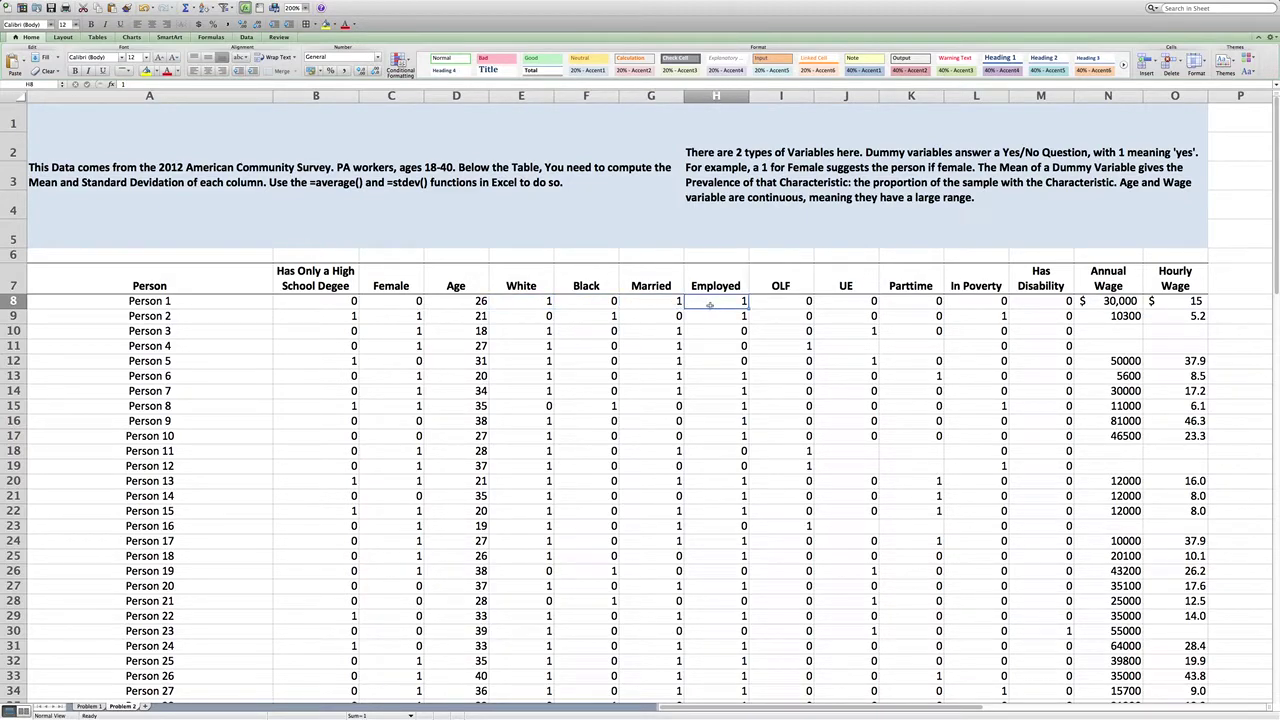
pyautogui.click(343, 318)
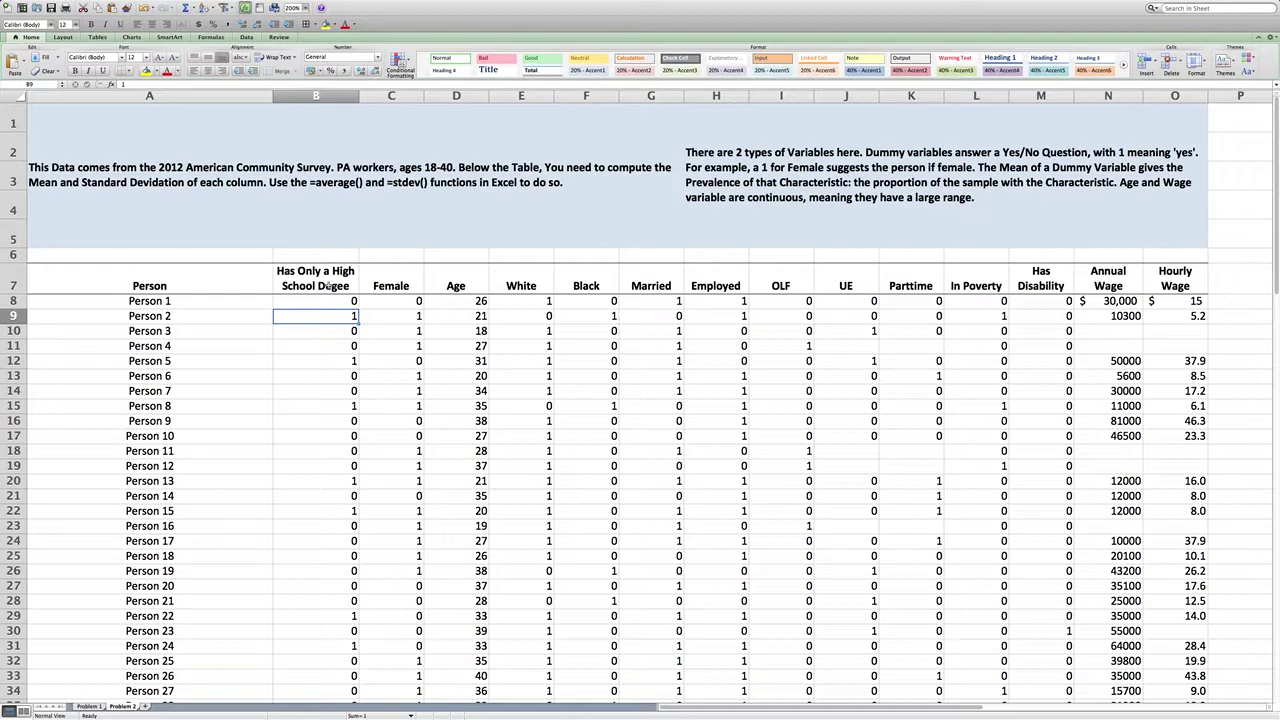
pyautogui.click(417, 321)
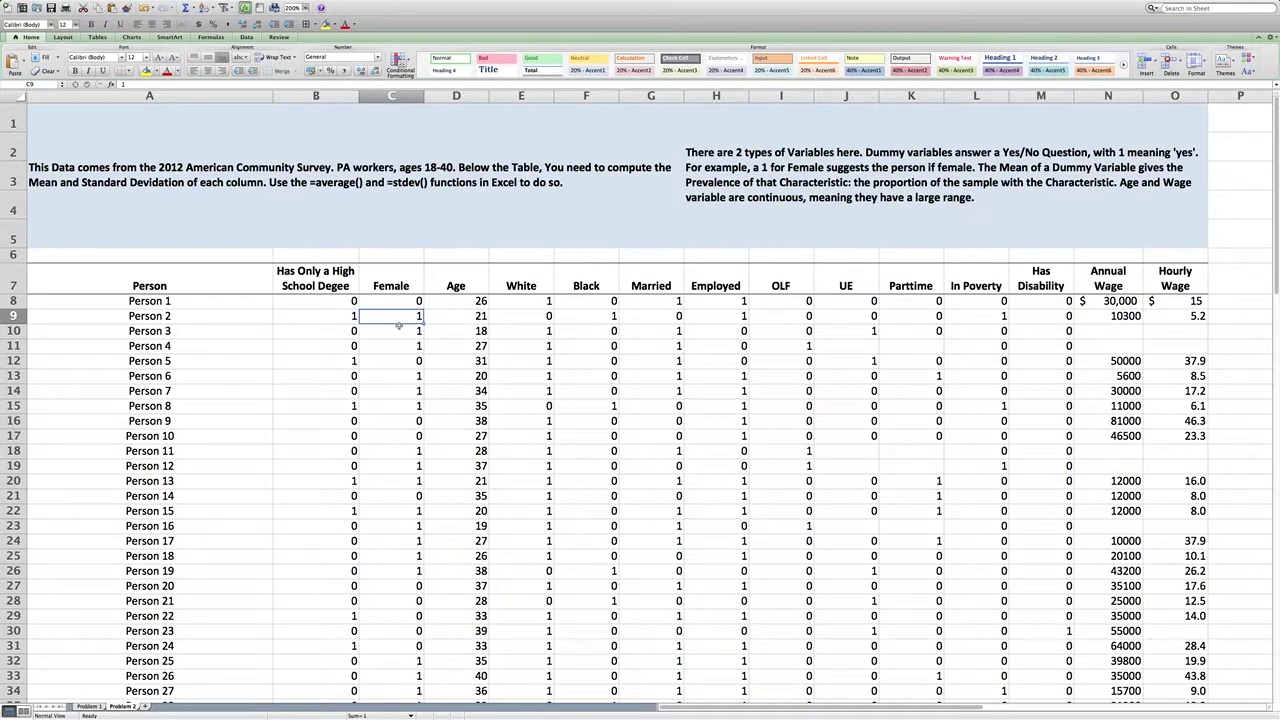
pyautogui.moveTo(355, 300); pyautogui.dragTo(1175, 315)
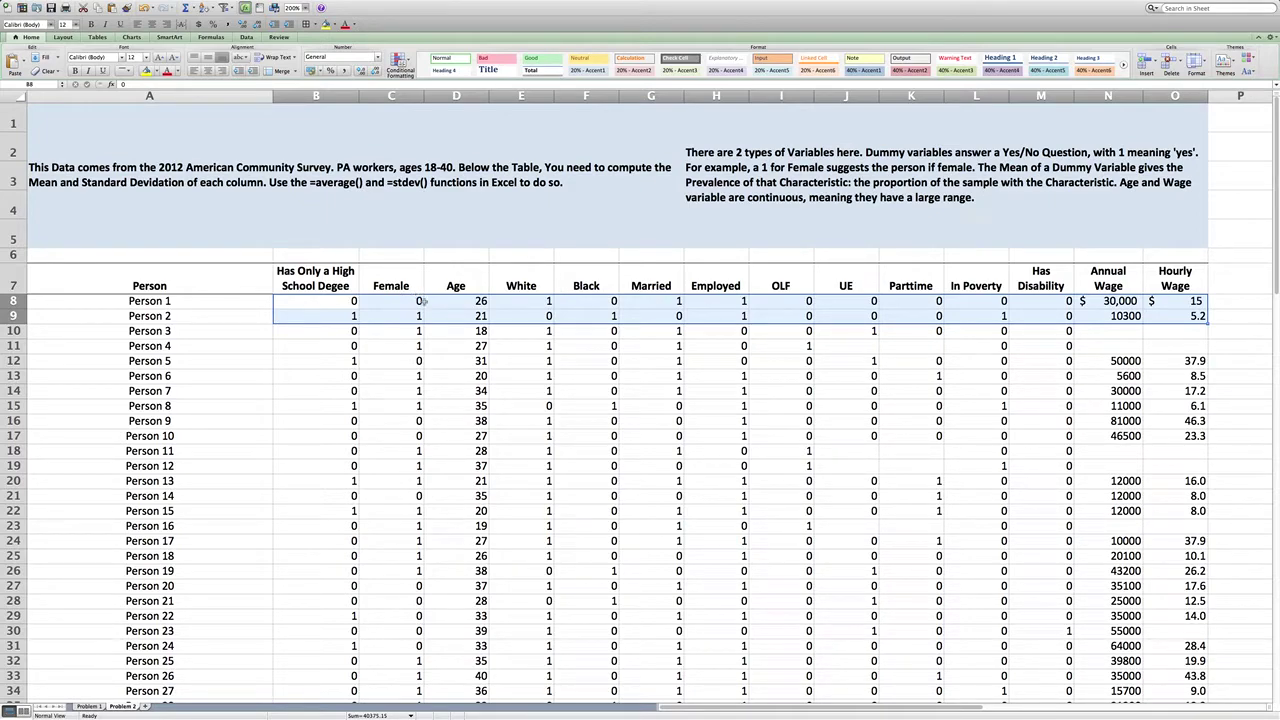
pyautogui.moveTo(352, 303); pyautogui.dragTo(1032, 308)
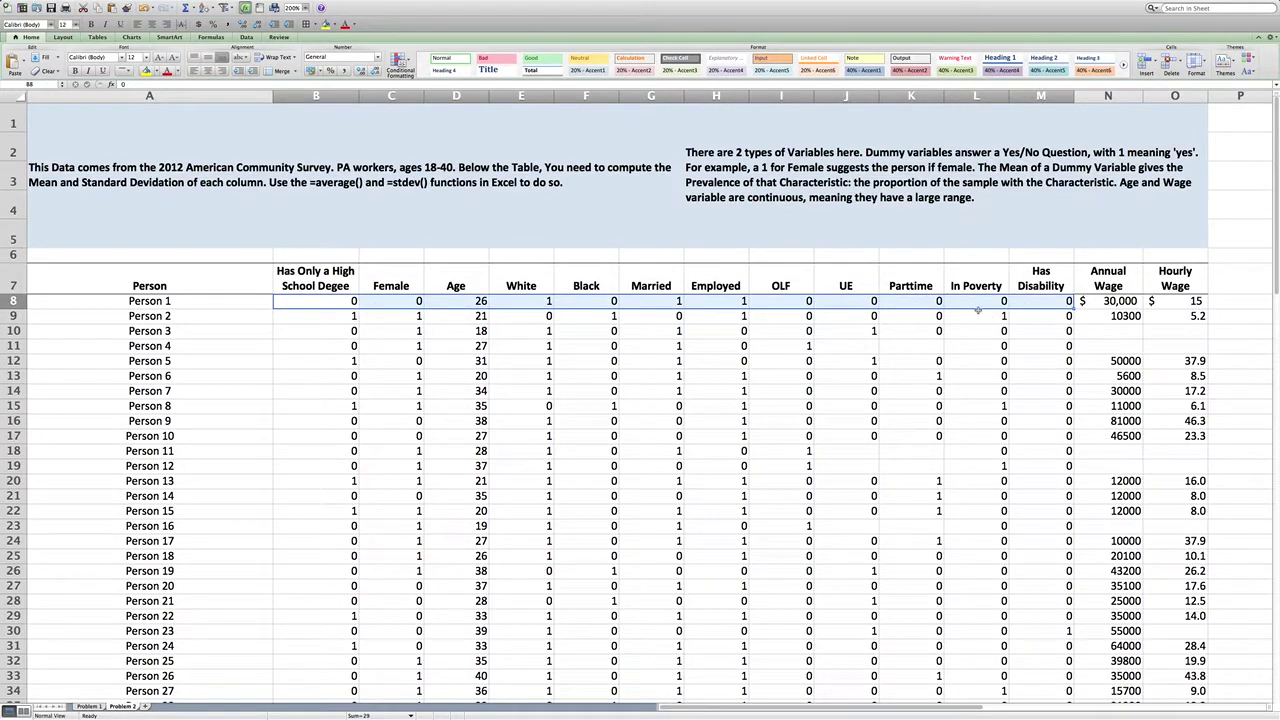
pyautogui.click(866, 329)
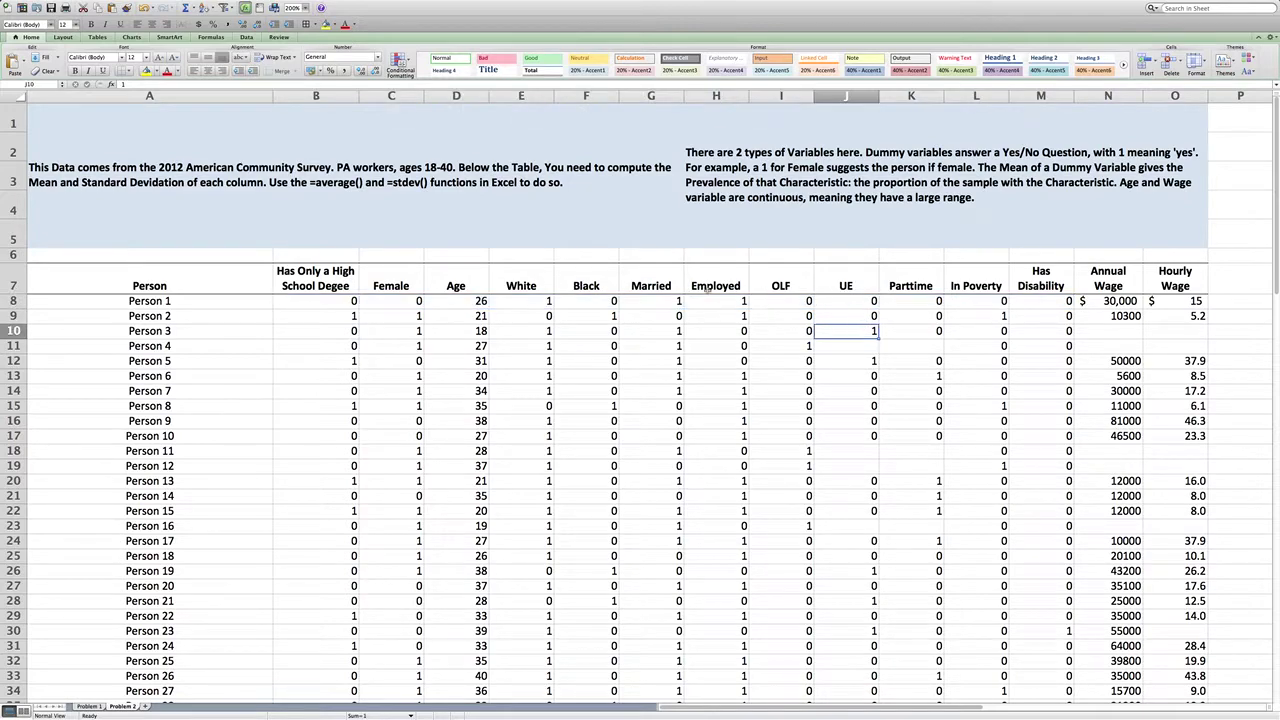
pyautogui.click(772, 288)
pyautogui.click(860, 290)
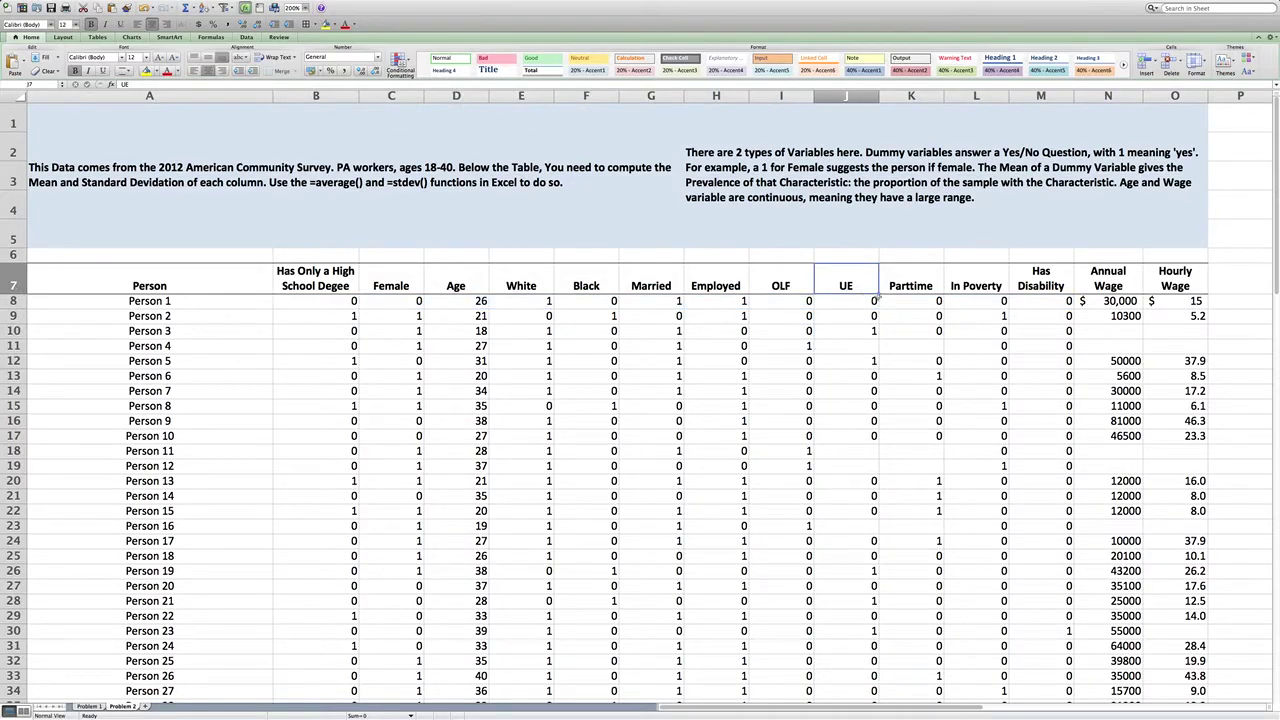
pyautogui.click(930, 329)
pyautogui.scroll(-10, 920, 370)
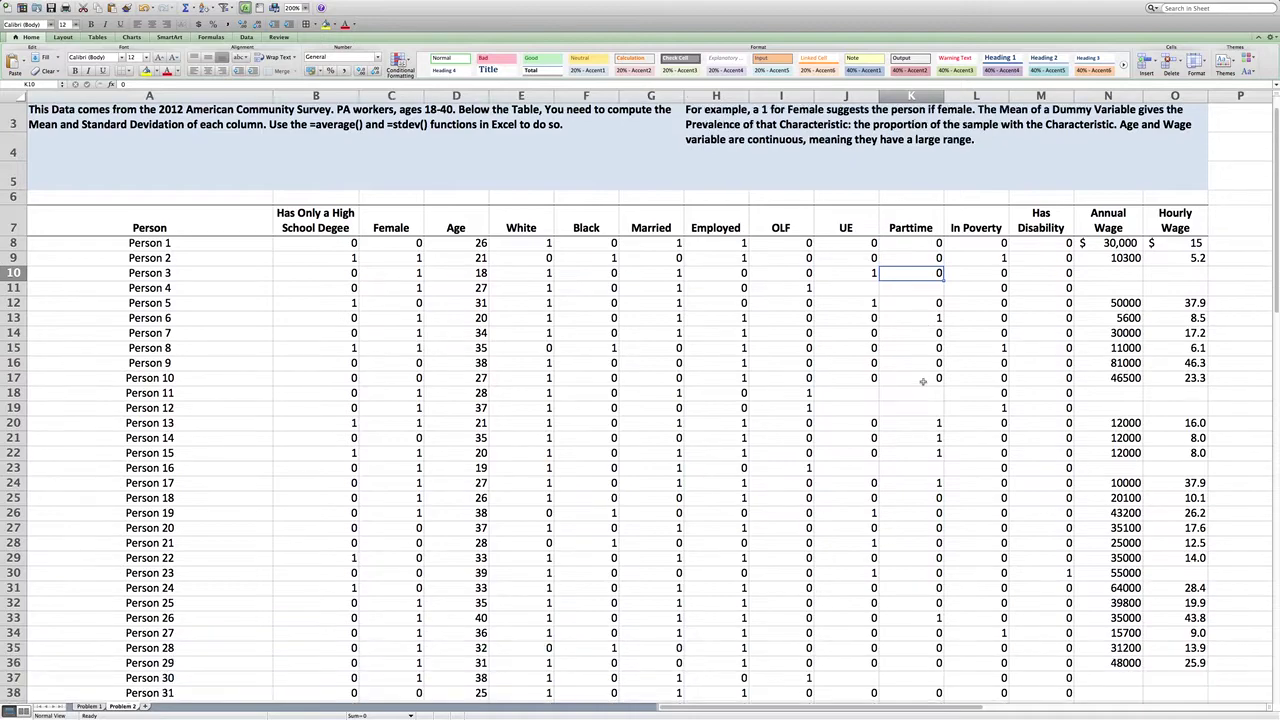
pyautogui.click(903, 378)
# Scroll to row 58 and inspect the =AVERAGE(B8:B57) mean formula in B58
pyautogui.scroll(-15, 903, 376)
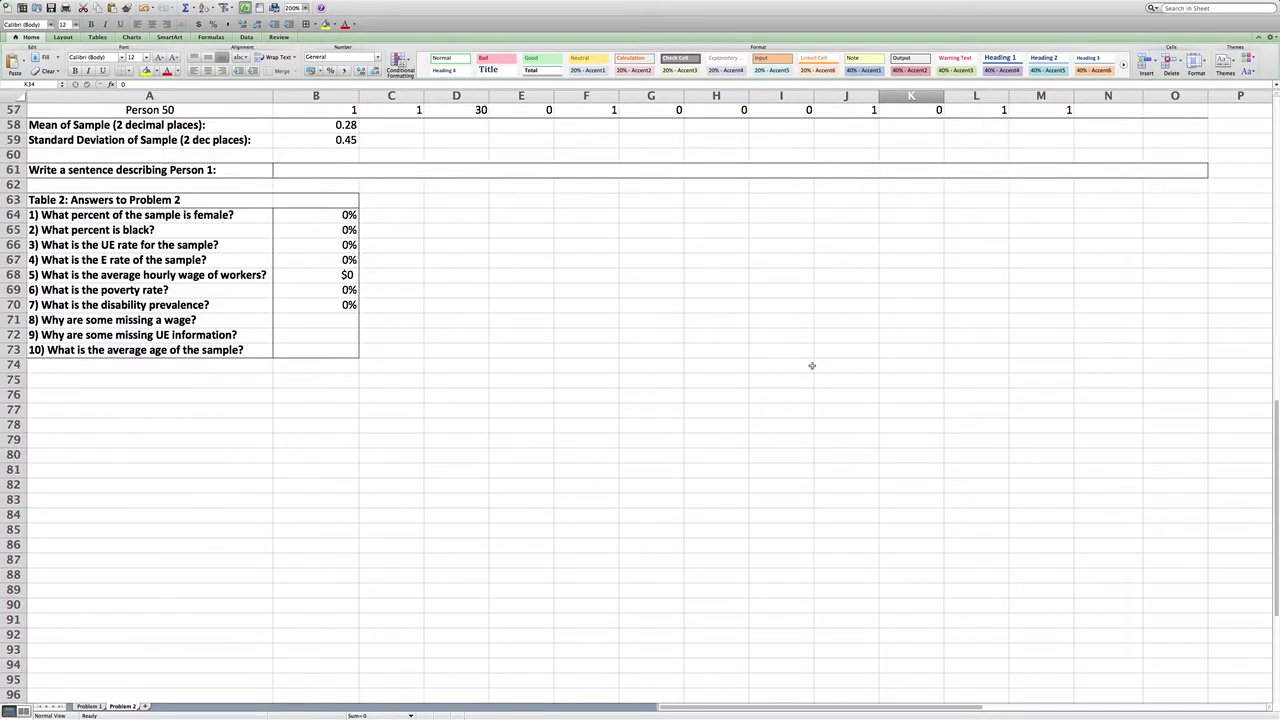
pyautogui.scroll(4, 812, 366)
pyautogui.scroll(3, 812, 366)
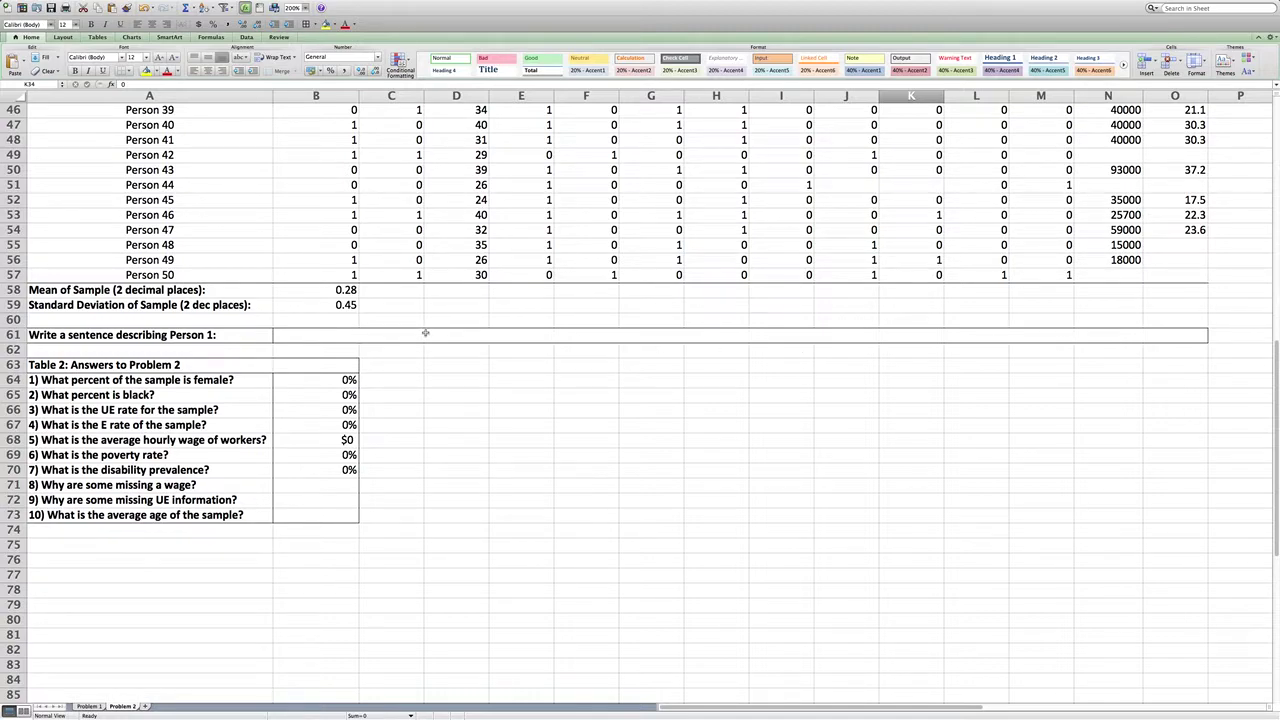
pyautogui.scroll(15, 425, 332)
pyautogui.scroll(-14, 420, 333)
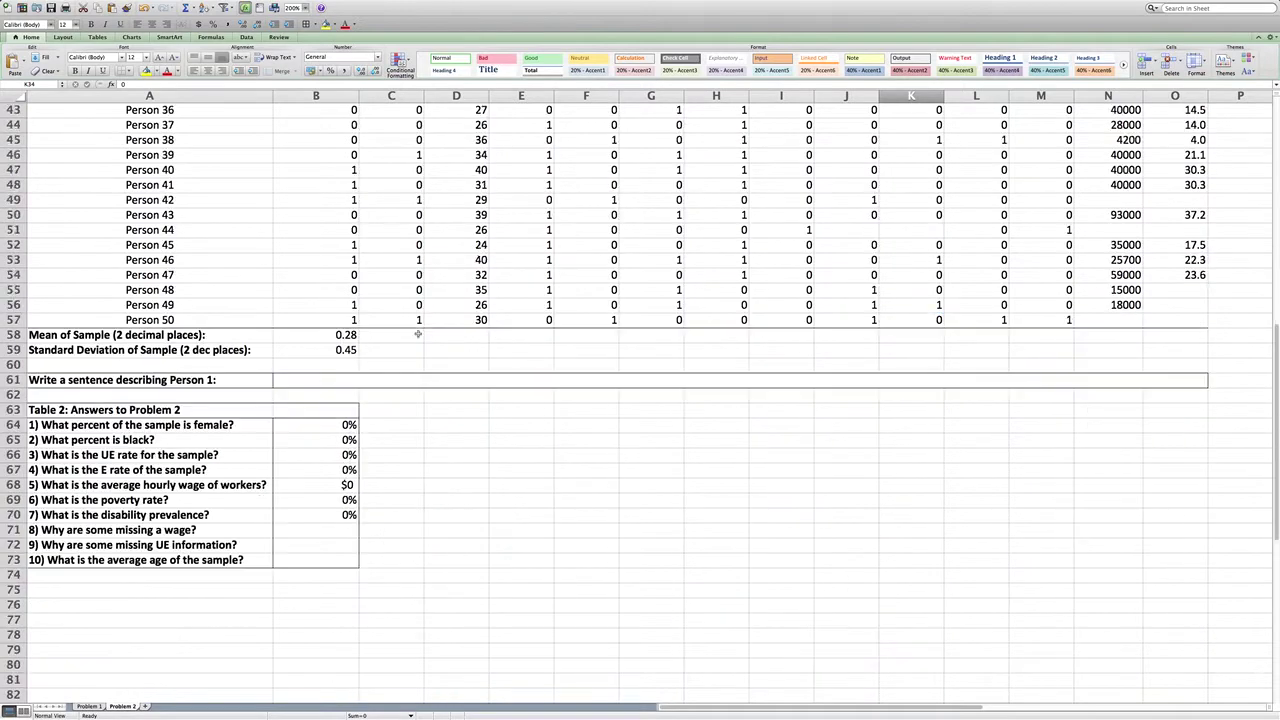
pyautogui.scroll(-12, 420, 334)
pyautogui.scroll(3, 420, 334)
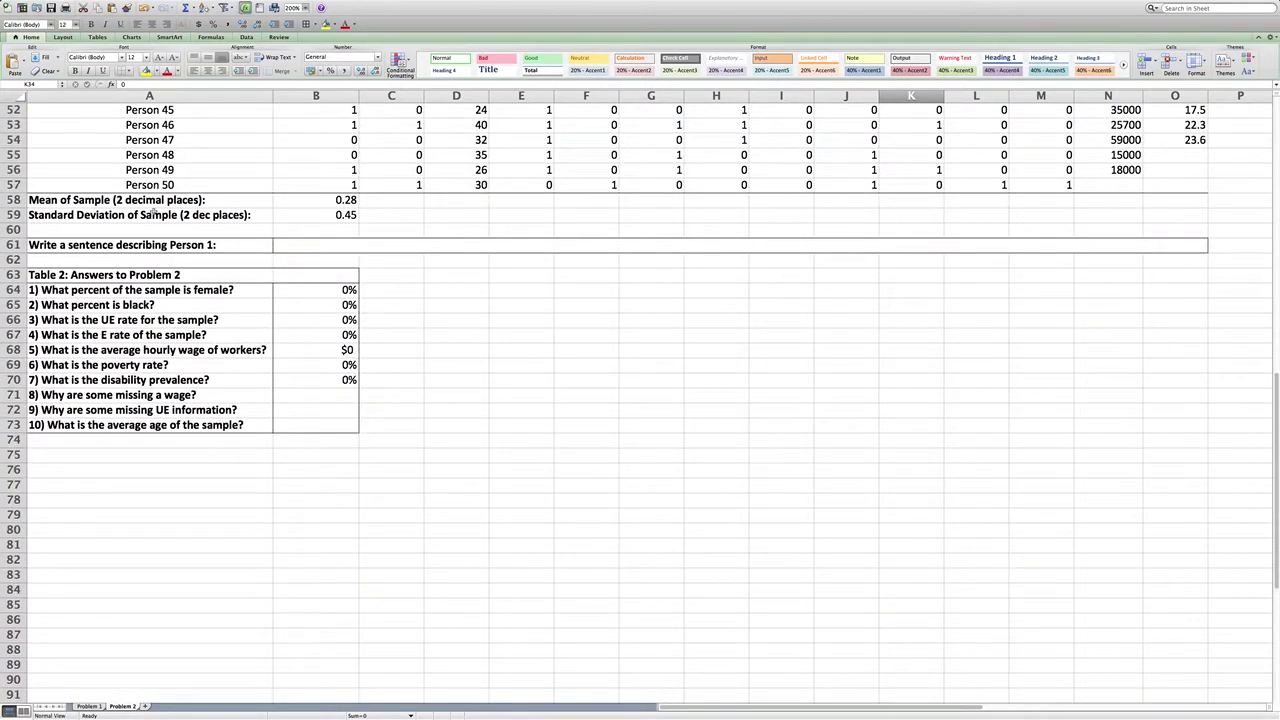
pyautogui.click(86, 198)
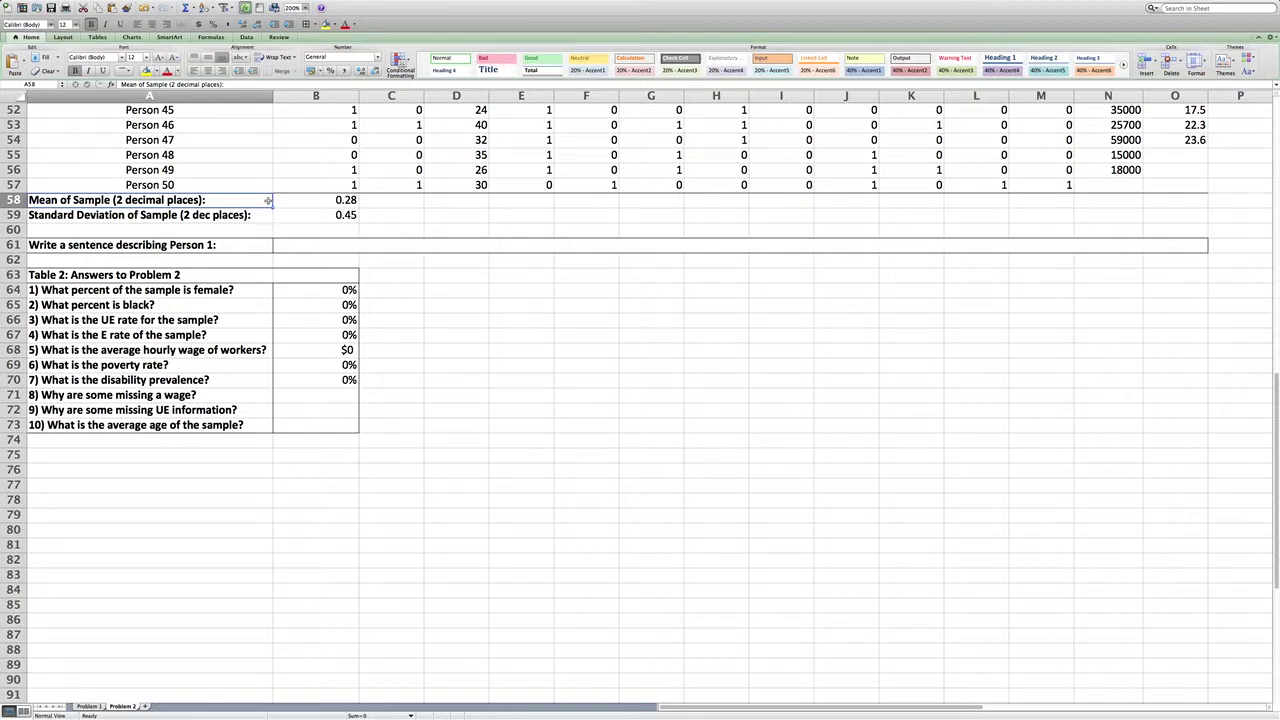
pyautogui.click(317, 202)
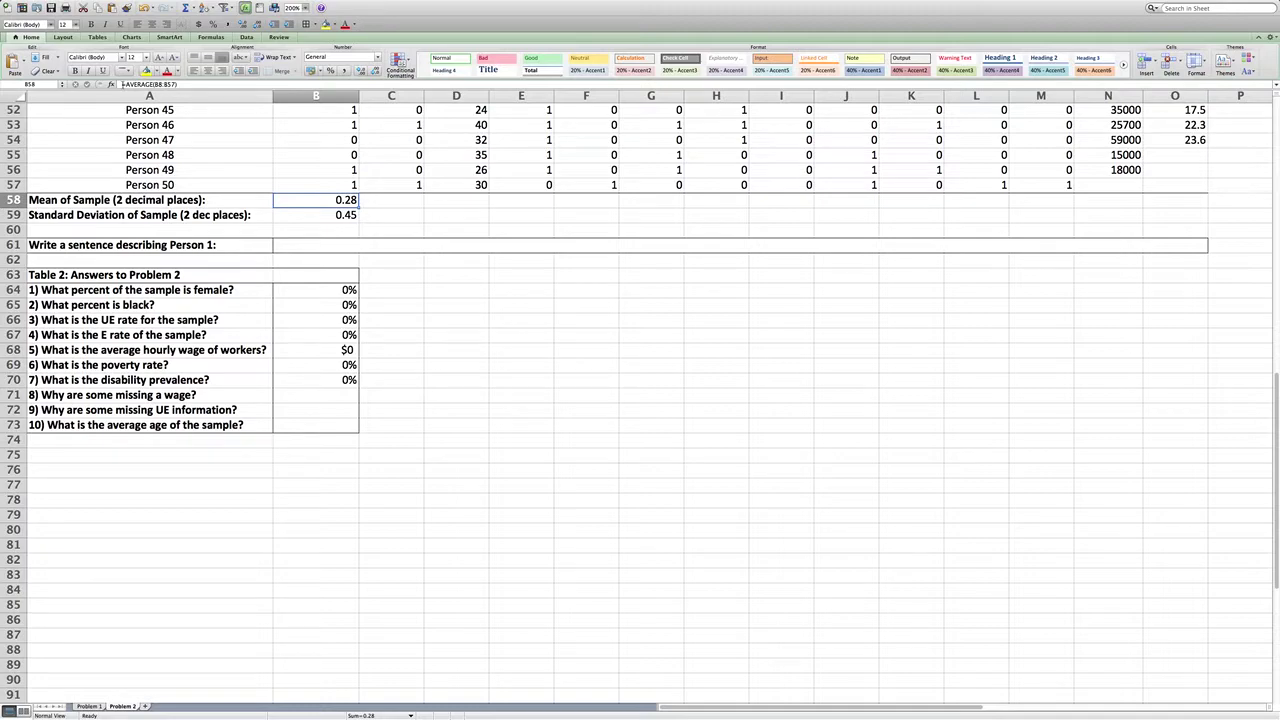
# Select the empty mean cell N58 under the Annual Wage column
pyautogui.click(1101, 204)
pyautogui.scroll(15, 1101, 204)
pyautogui.click(1104, 286)
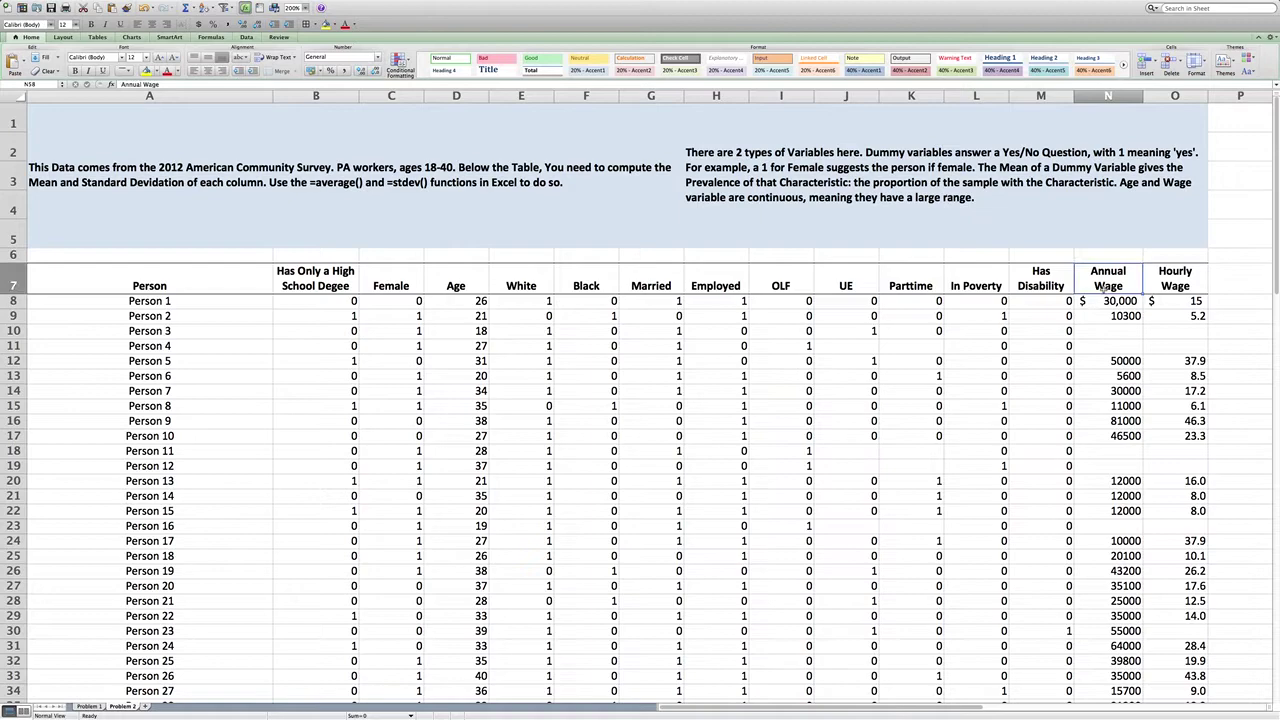
pyautogui.scroll(-12, 1105, 293)
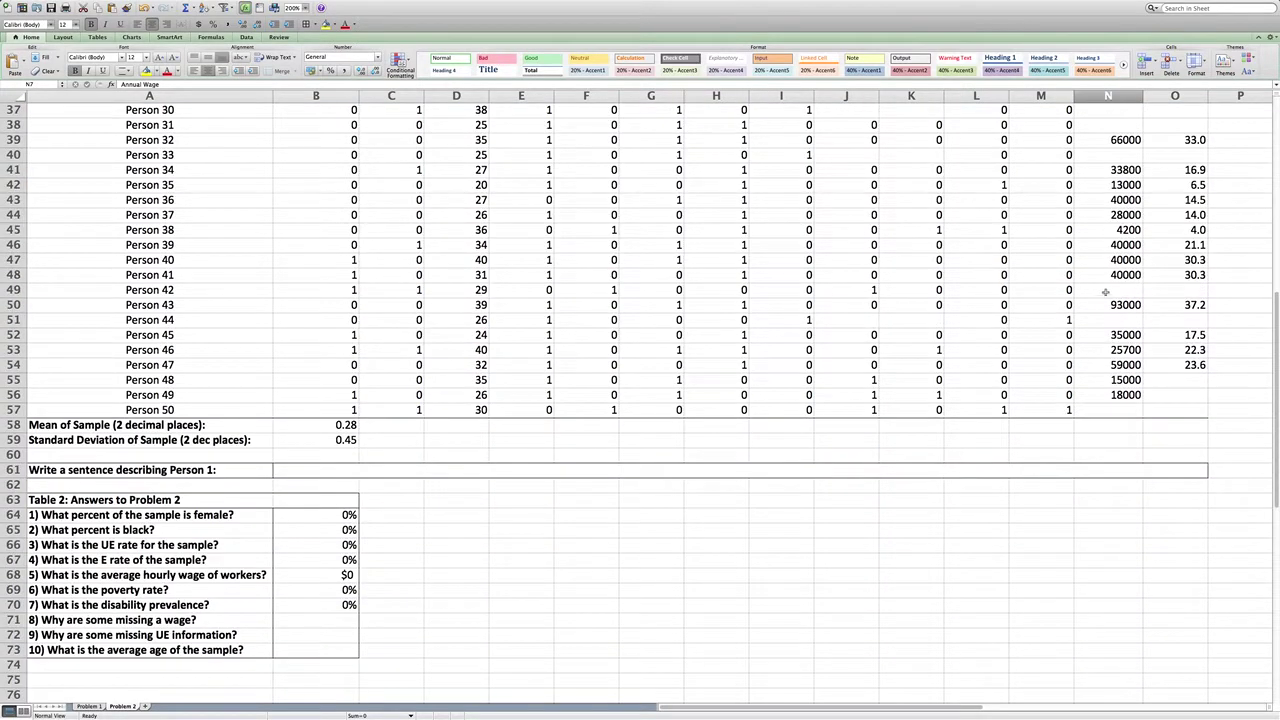
pyautogui.click(1108, 426)
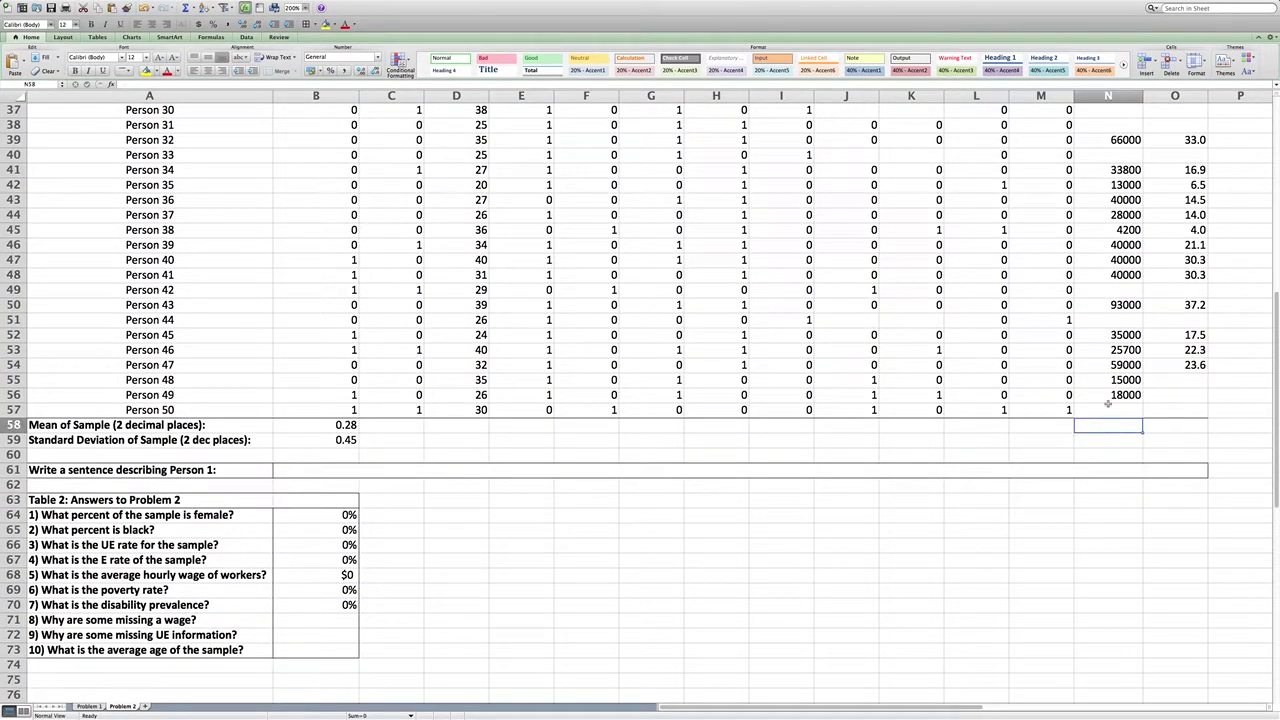
# Enter =average(N8:N57) in N58, giving the Annual Wage mean of $33,544
pyautogui.write('=')
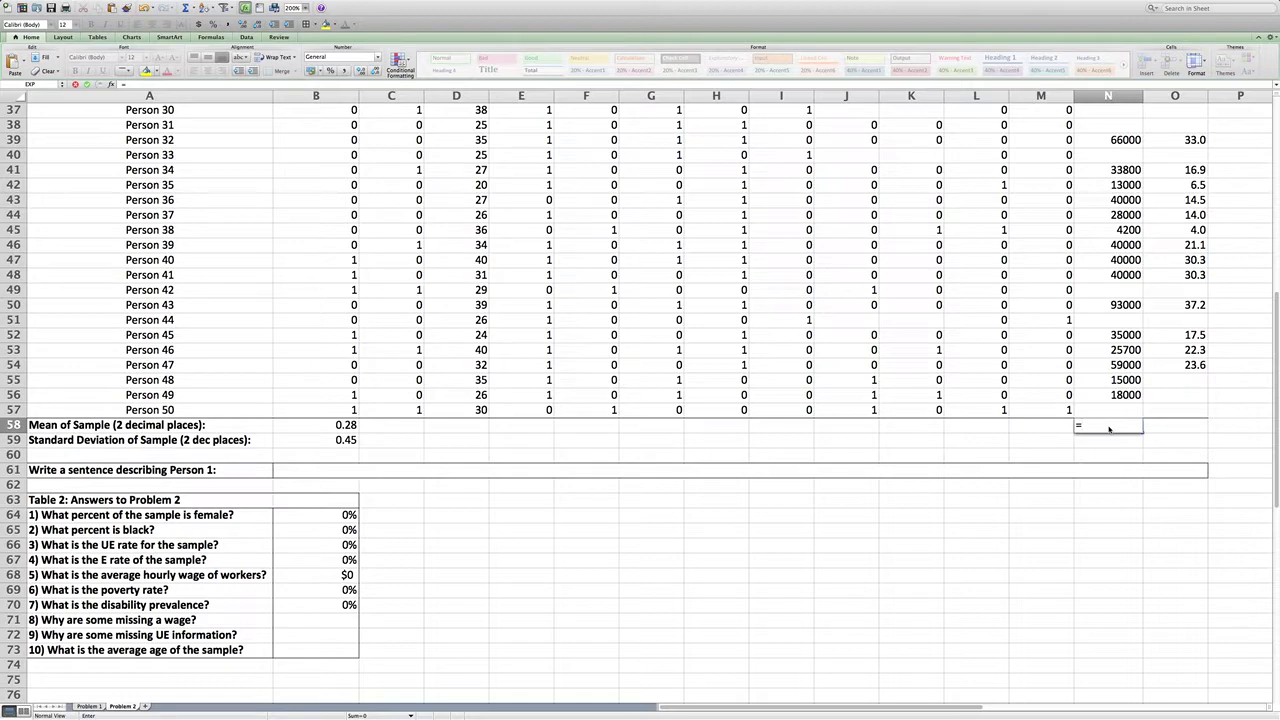
pyautogui.write('aver')
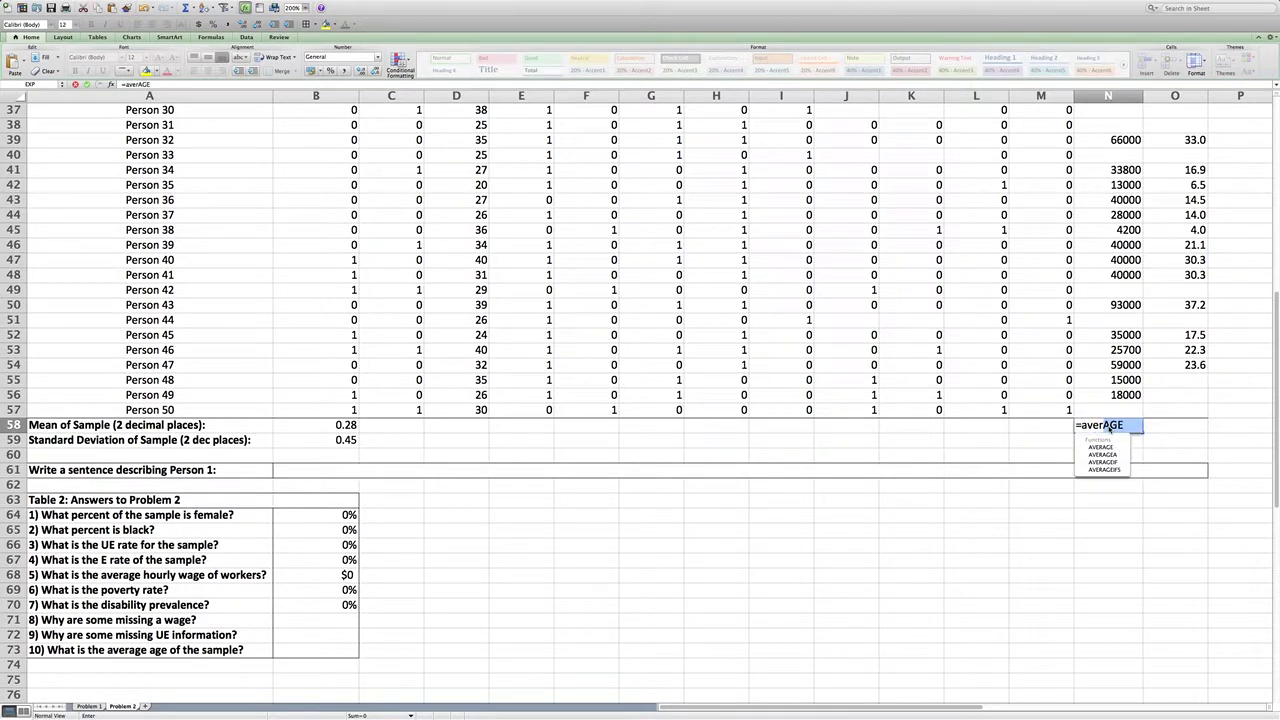
pyautogui.write('age(')
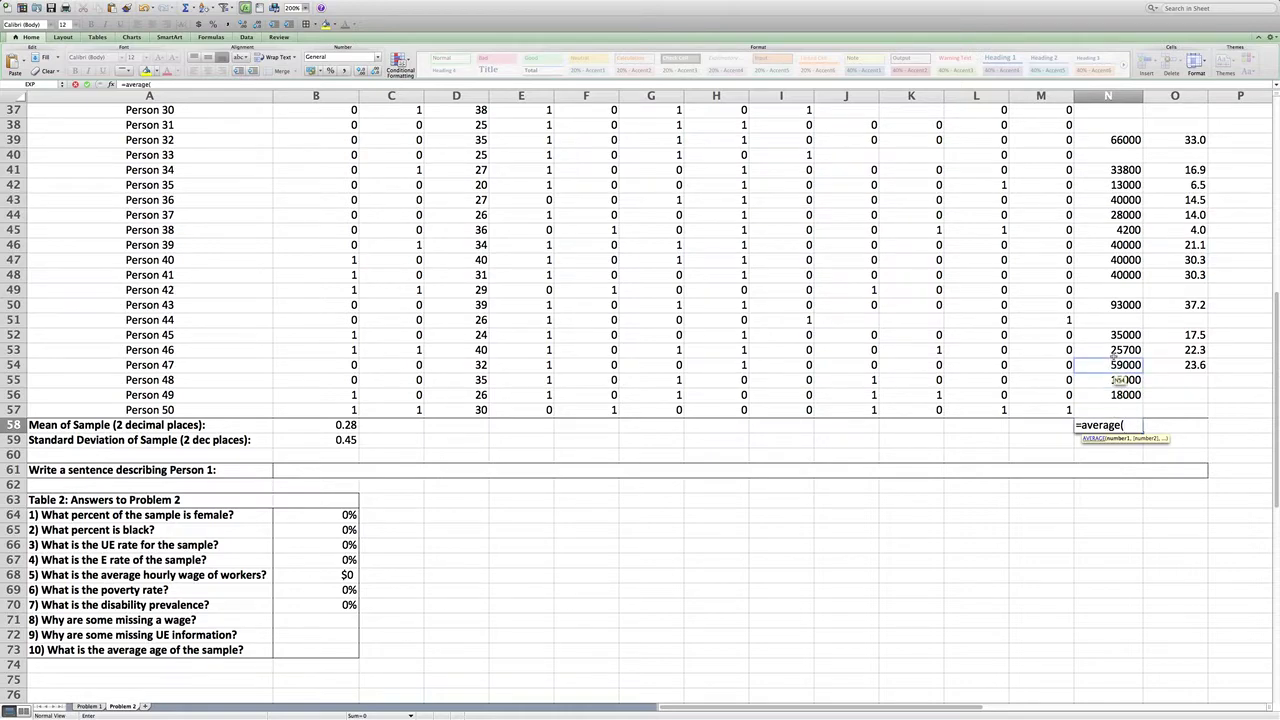
pyautogui.scroll(15, 1108, 365)
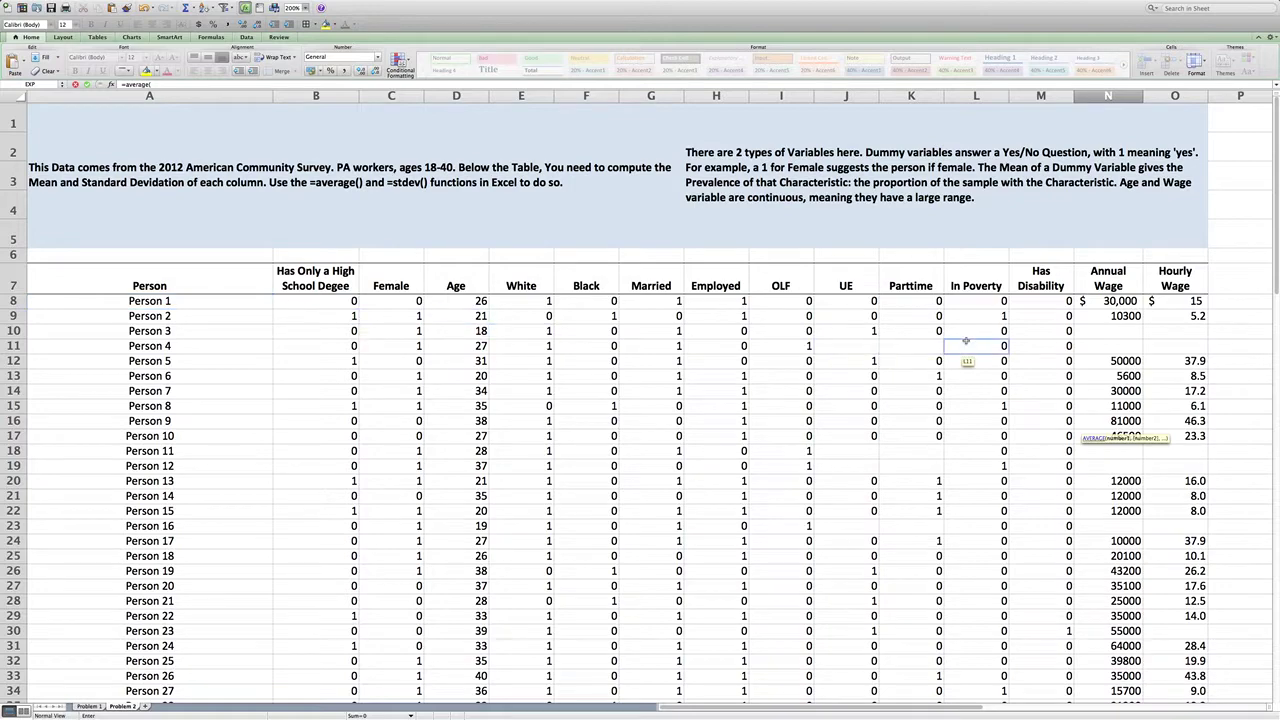
pyautogui.click(1104, 301)
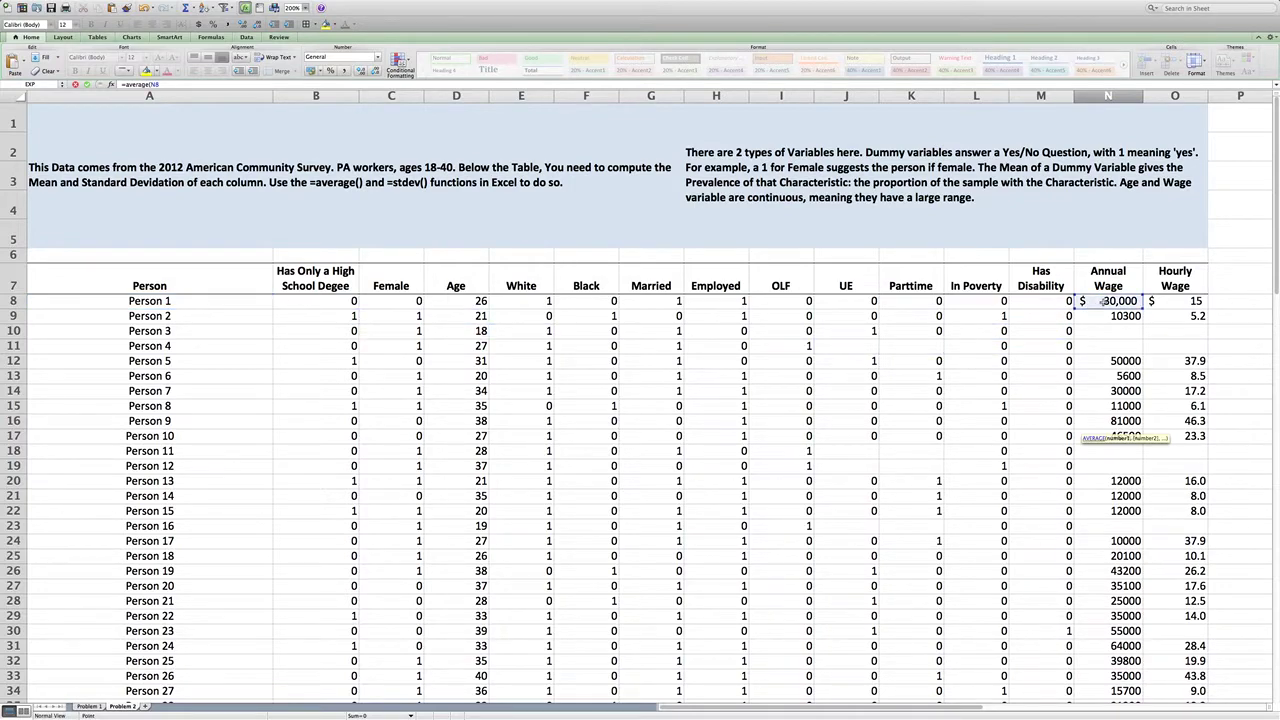
pyautogui.moveTo(1103, 301); pyautogui.dragTo(1107, 606)
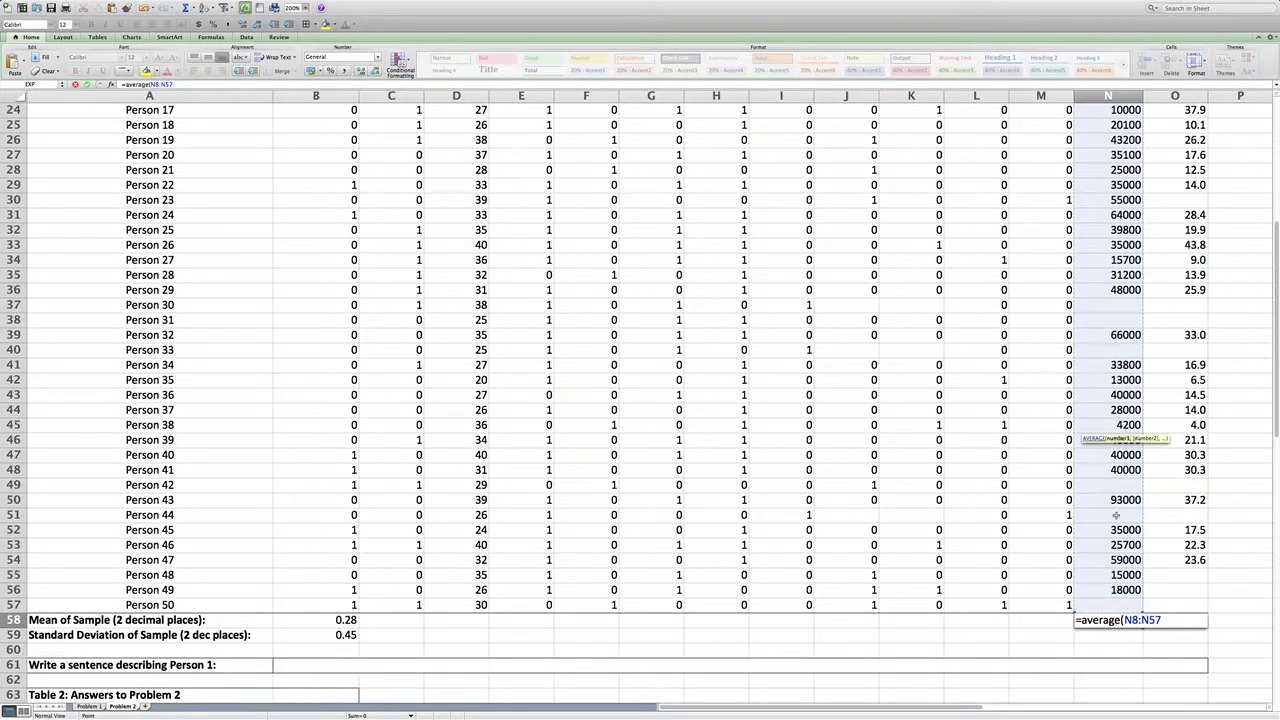
pyautogui.scroll(10, 1112, 515)
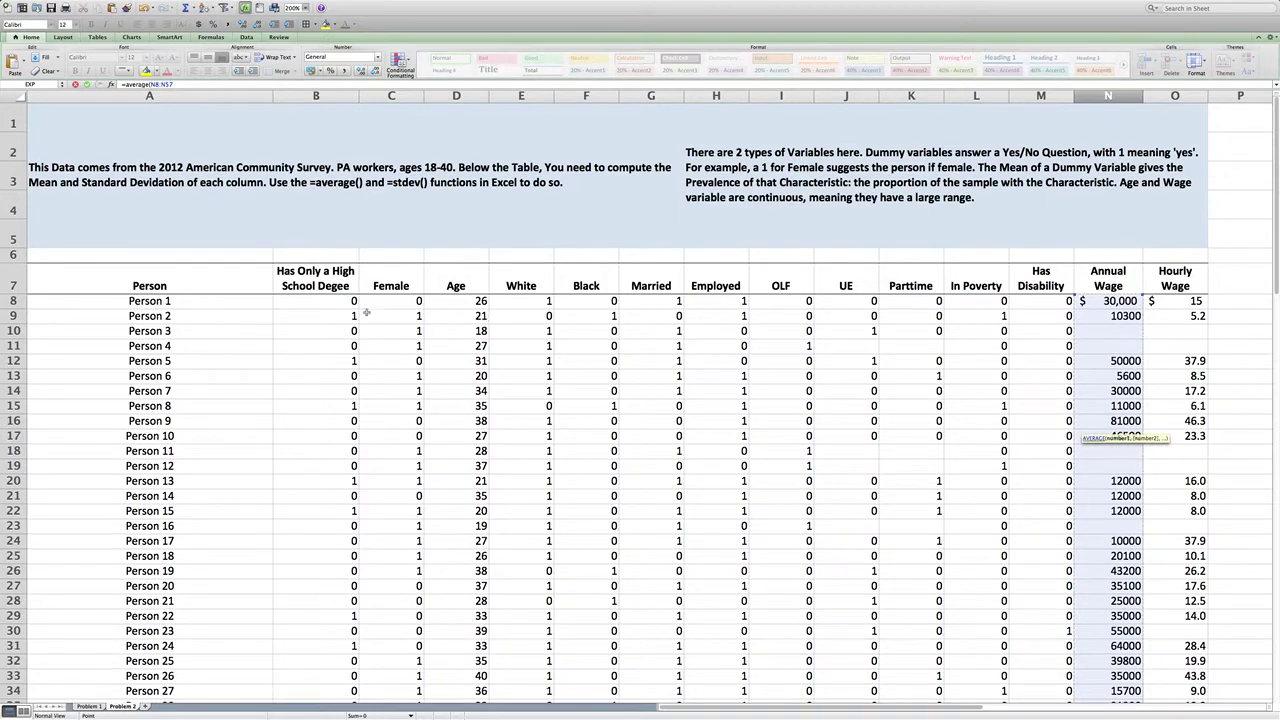
pyautogui.scroll(-2, 1112, 318)
pyautogui.scroll(-10, 1112, 318)
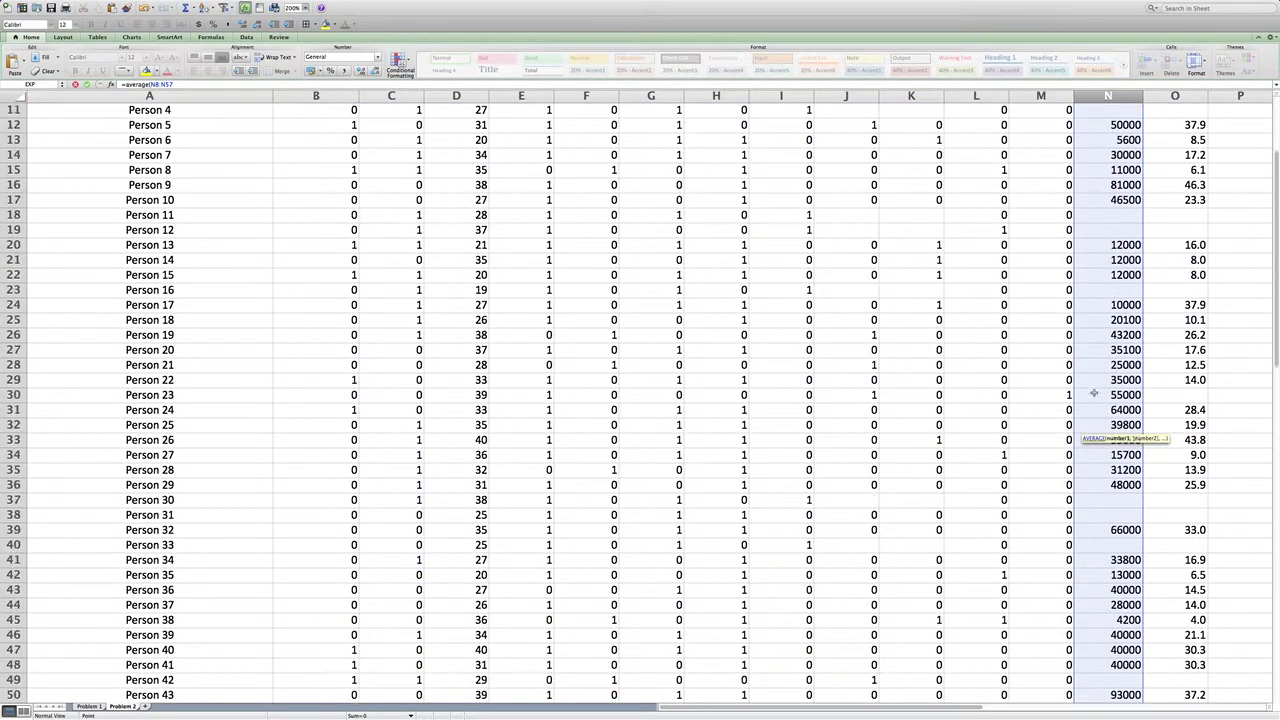
pyautogui.scroll(-1, 1116, 549)
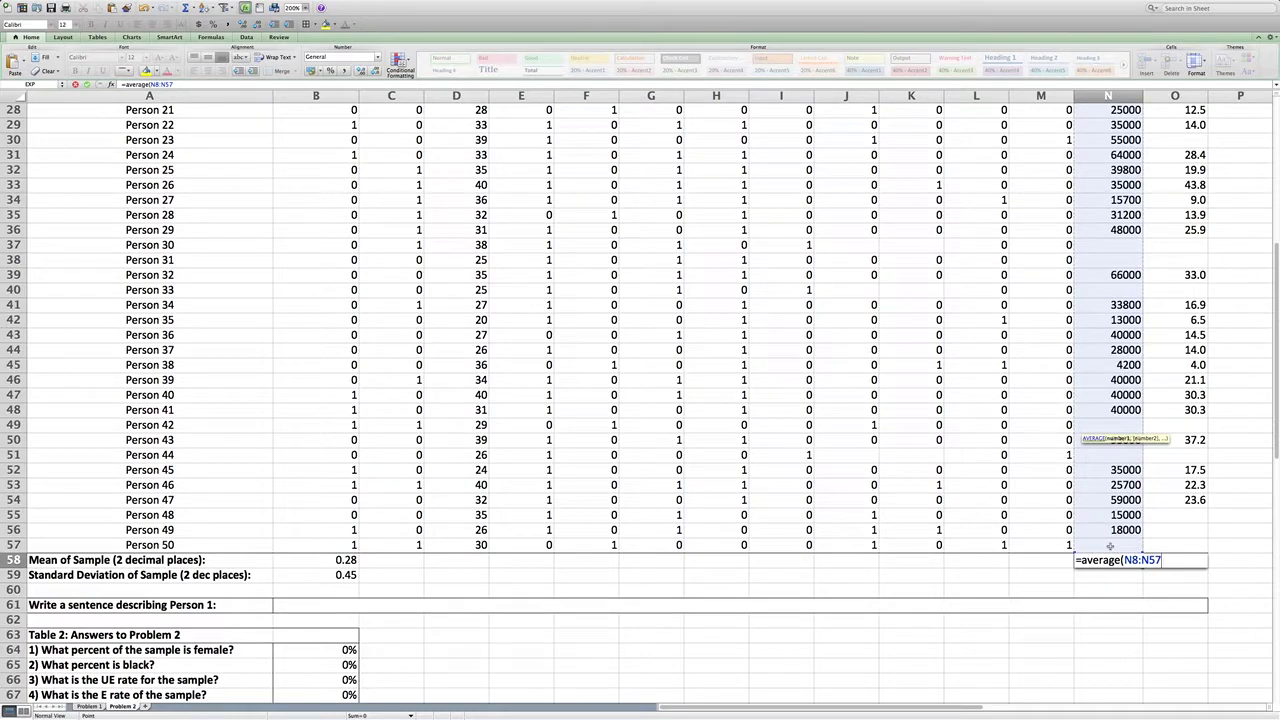
pyautogui.press('Return')
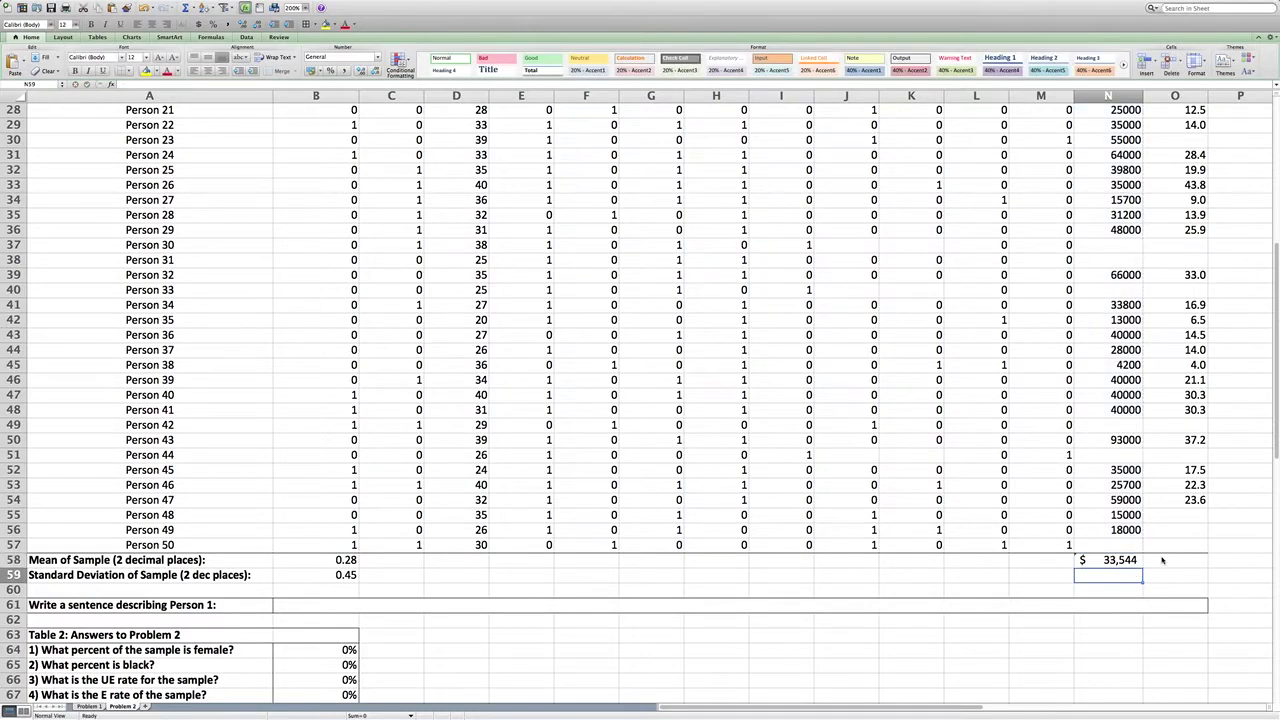
pyautogui.click(1138, 560)
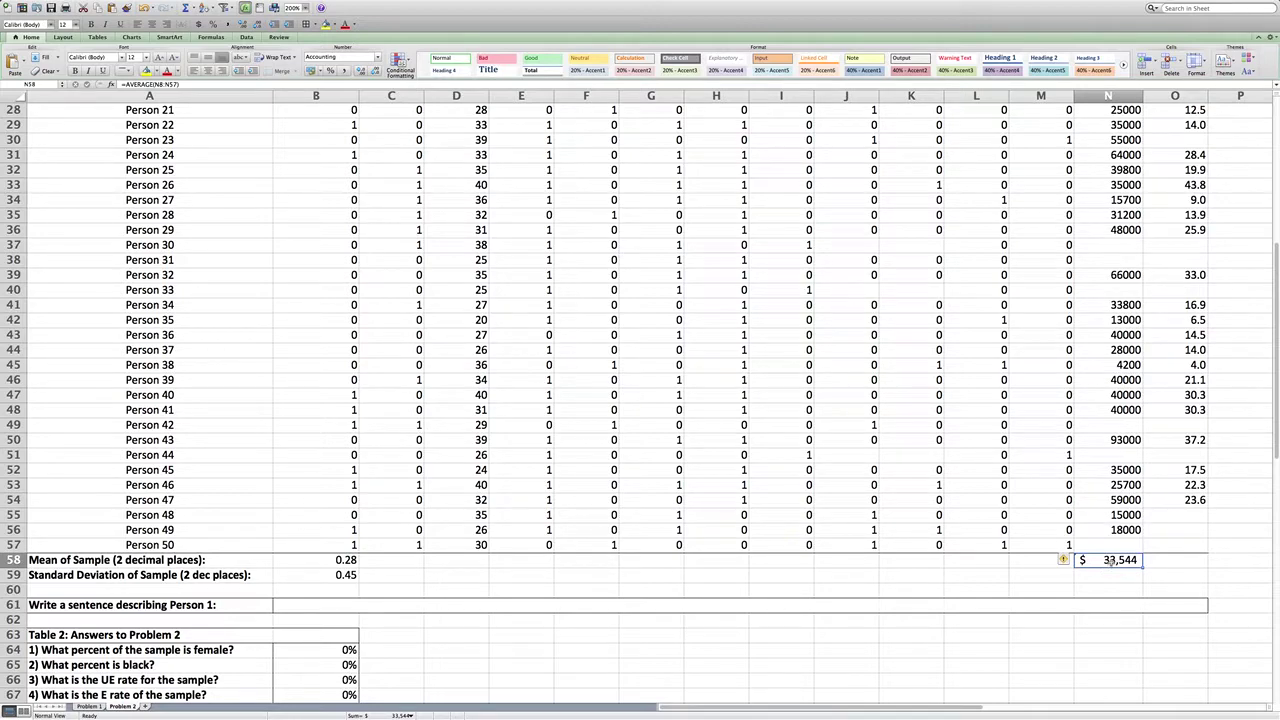
pyautogui.click(345, 71)
pyautogui.click(345, 71)
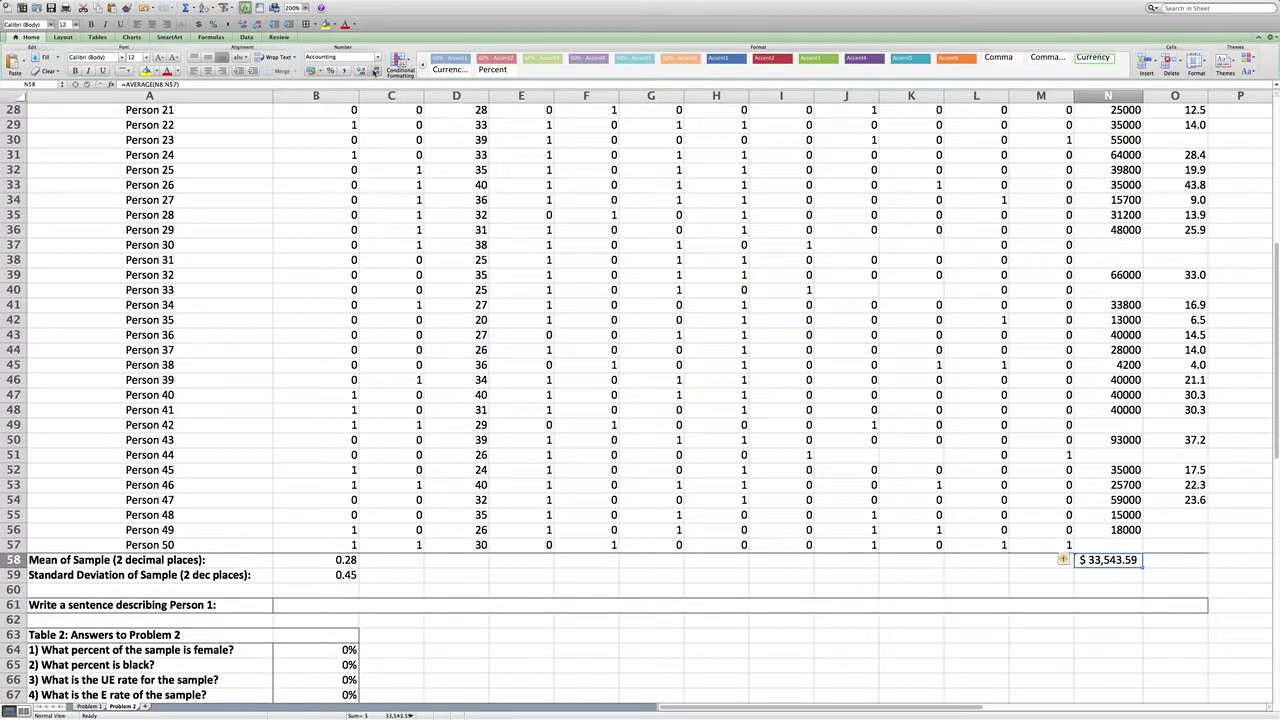
pyautogui.click(375, 72)
pyautogui.click(375, 72)
pyautogui.click(1133, 572)
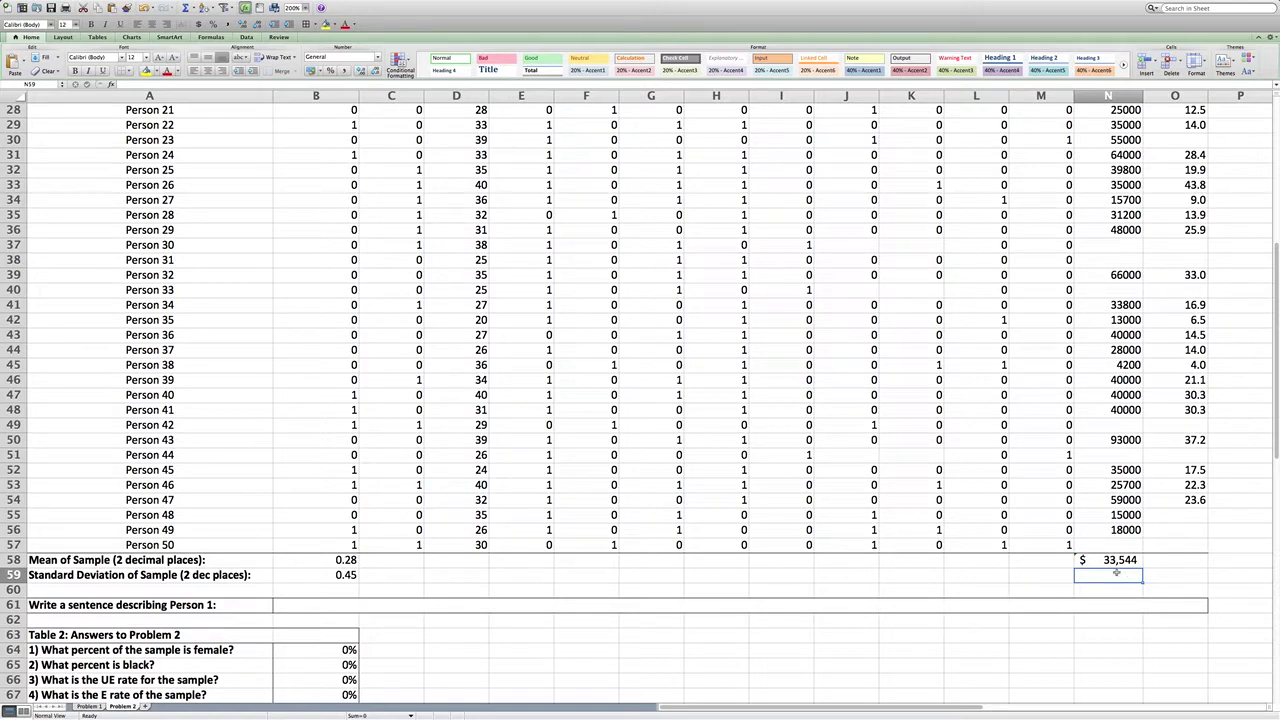
# Attempt a standard deviation formula with =sddev( and check how B59's formula is written
pyautogui.write('=')
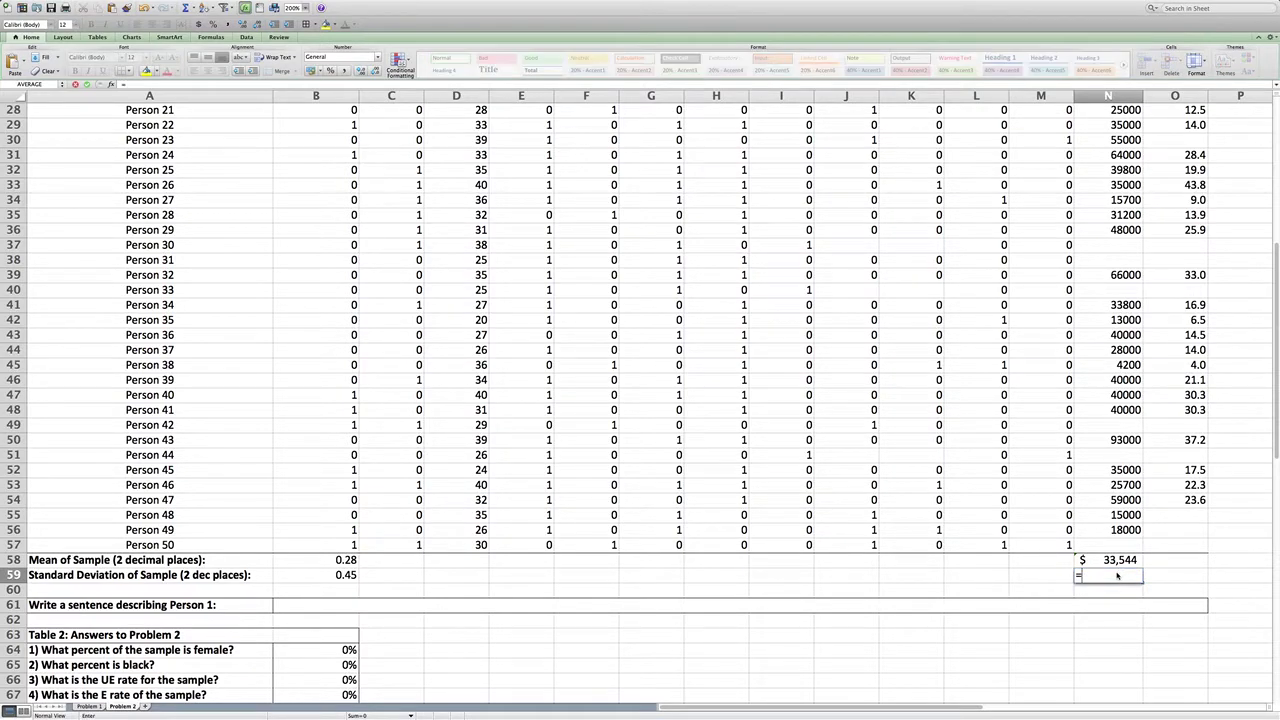
pyautogui.write('sddev(')
pyautogui.click(345, 575)
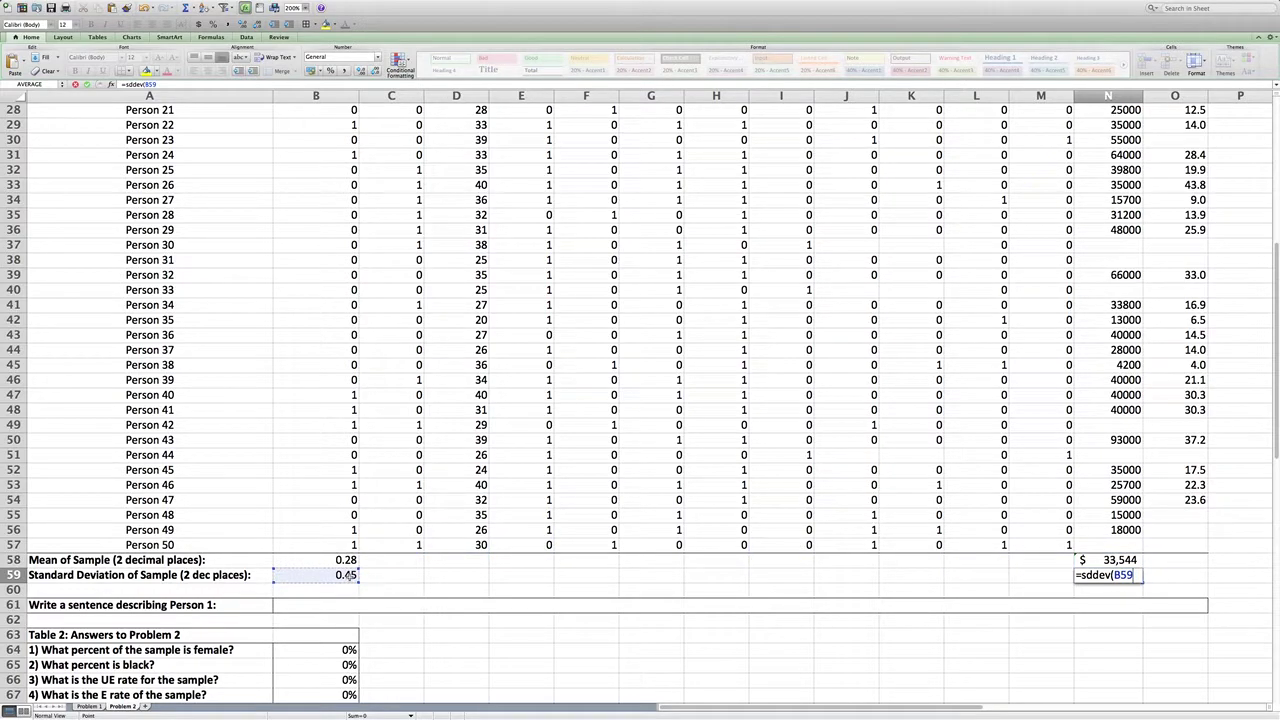
pyautogui.press('Return')
pyautogui.click(347, 576)
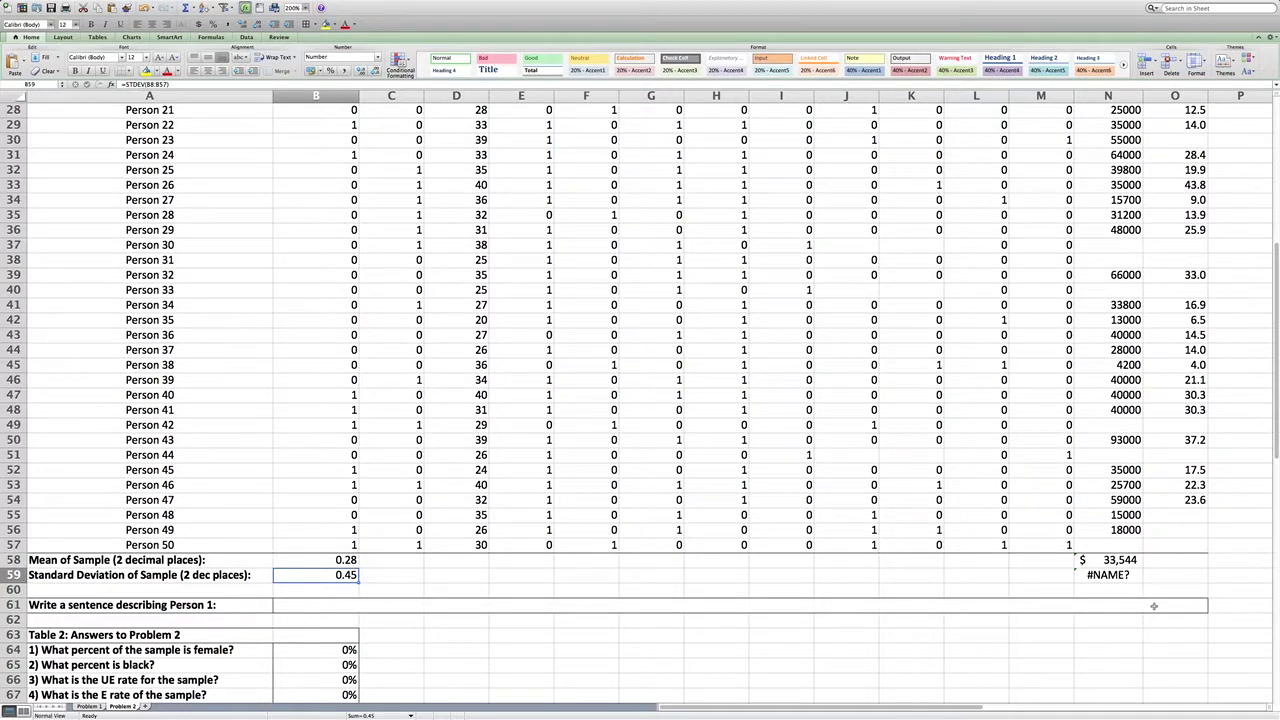
# Enter =stdev(N8:N57) in N59 for the Annual Wage standard deviation
pyautogui.click(1106, 579)
pyautogui.write('=st')
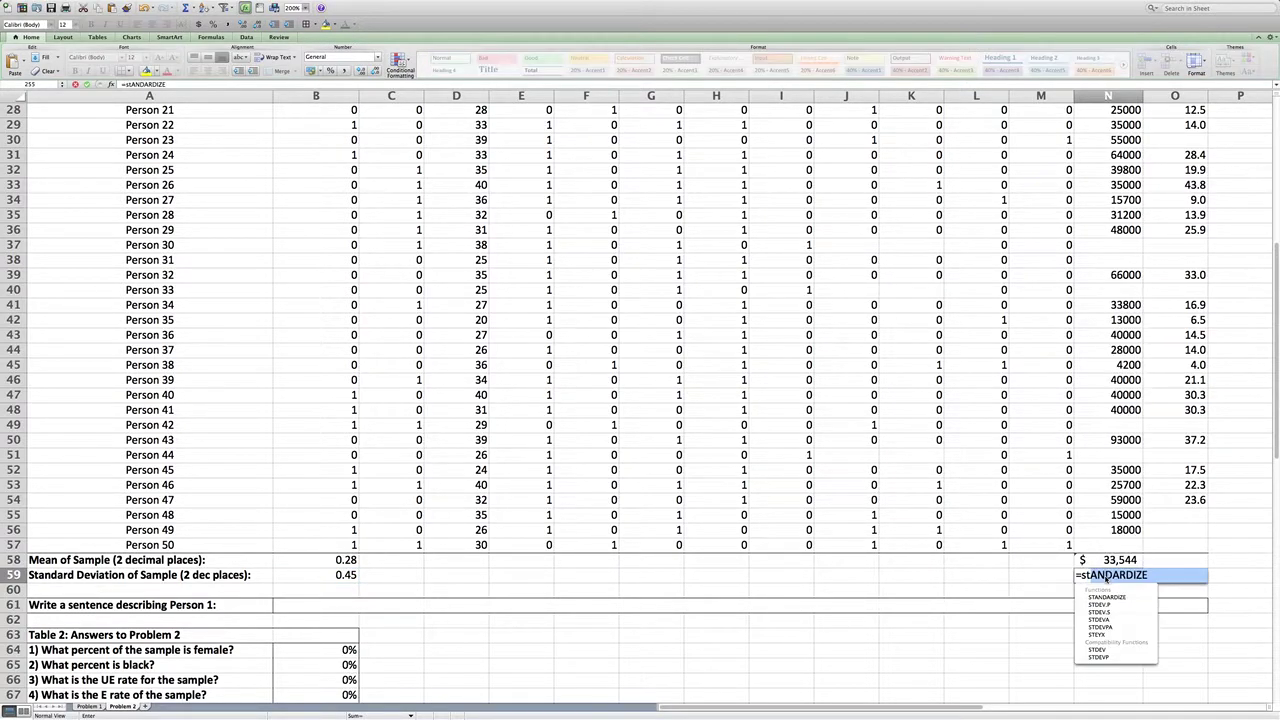
pyautogui.write('dev(')
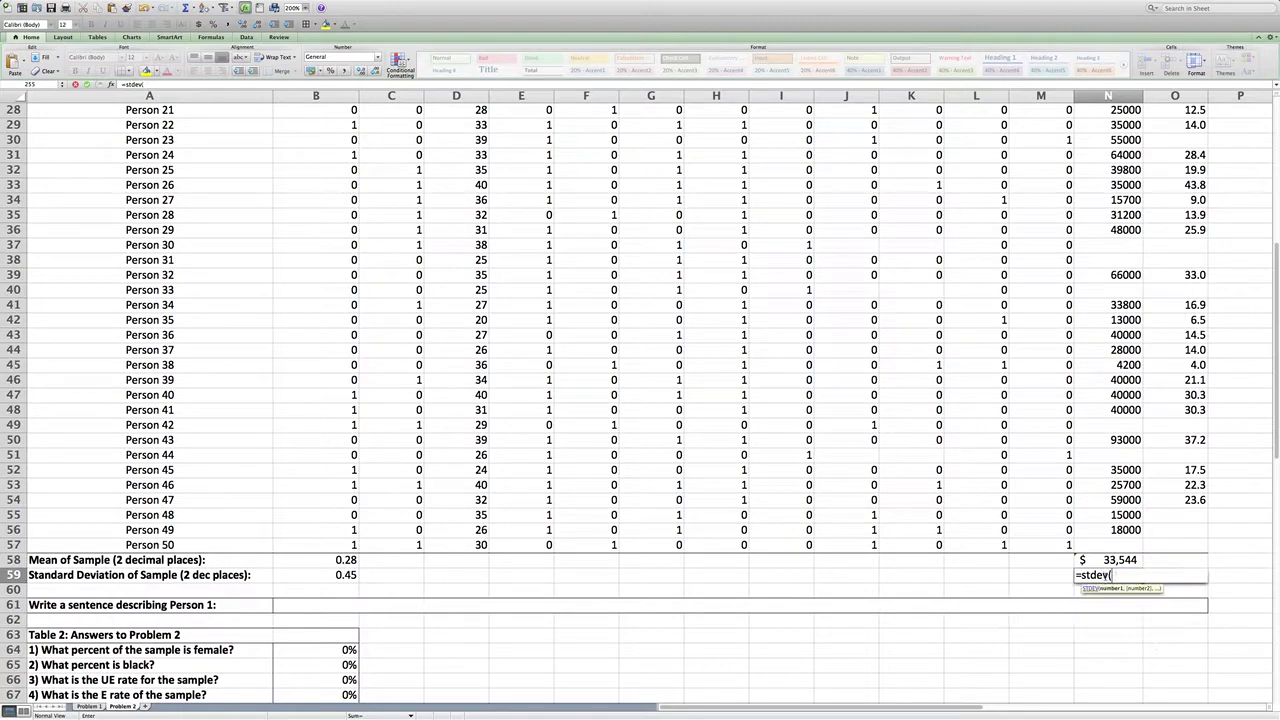
pyautogui.moveTo(1108, 545); pyautogui.dragTo(1108, 300)
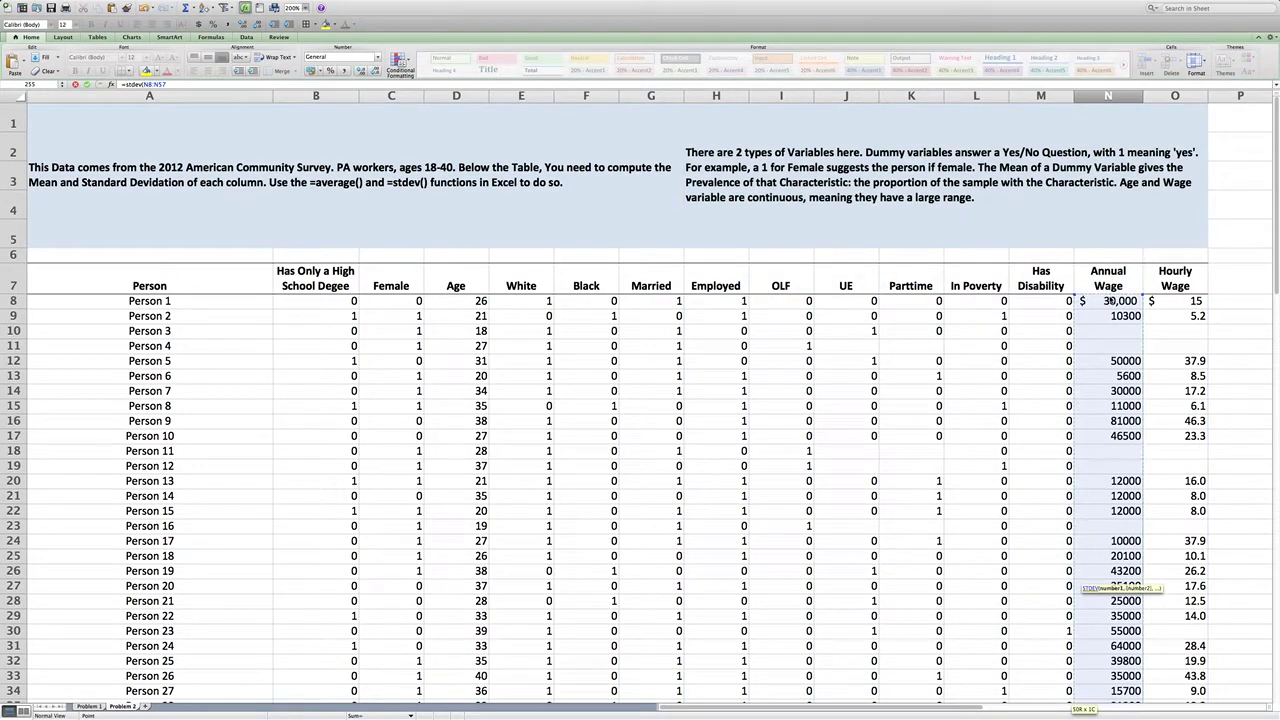
pyautogui.press('Return')
pyautogui.scroll(-3, 1108, 522)
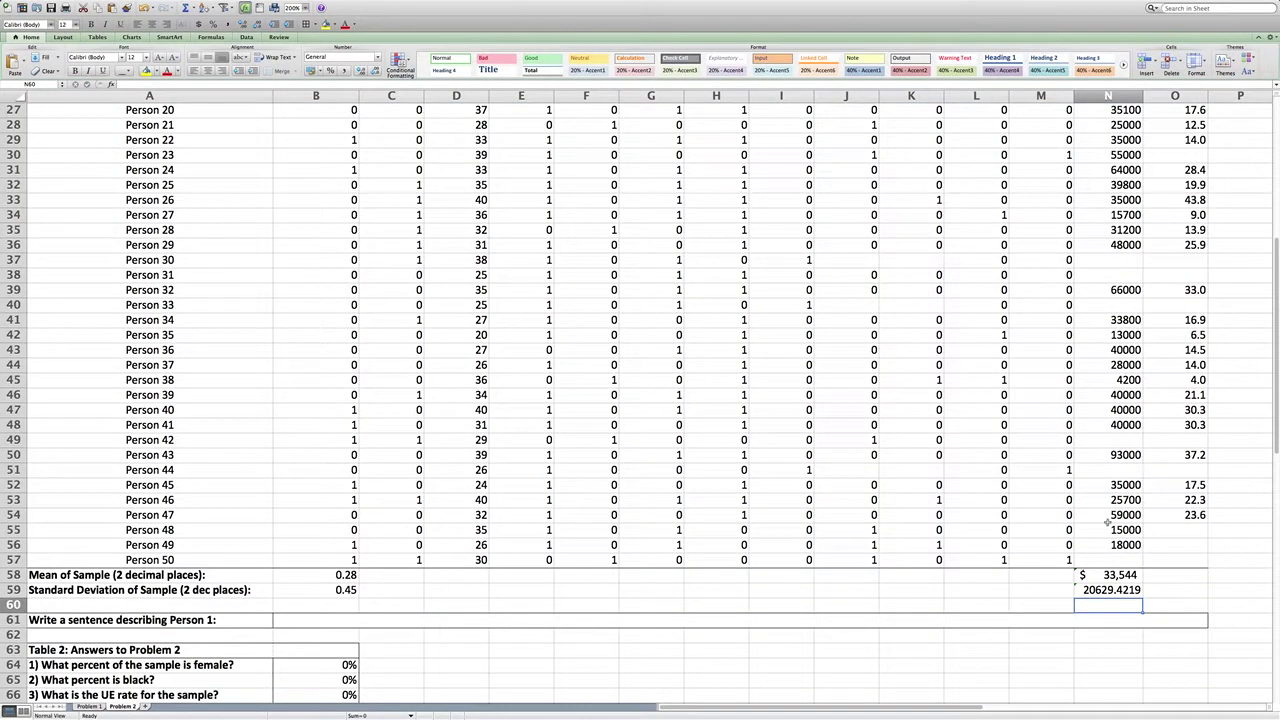
# Format N59 as Accounting with no decimals so it reads $20,629
pyautogui.click(1113, 592)
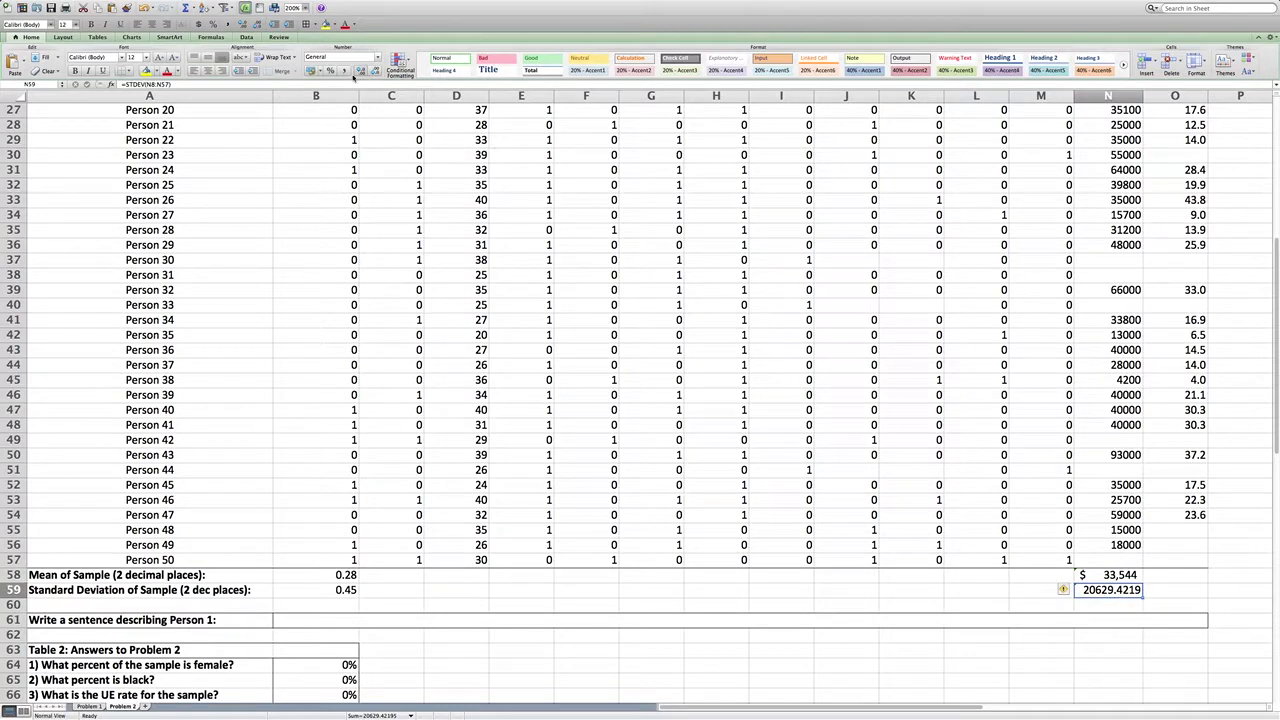
pyautogui.click(312, 71)
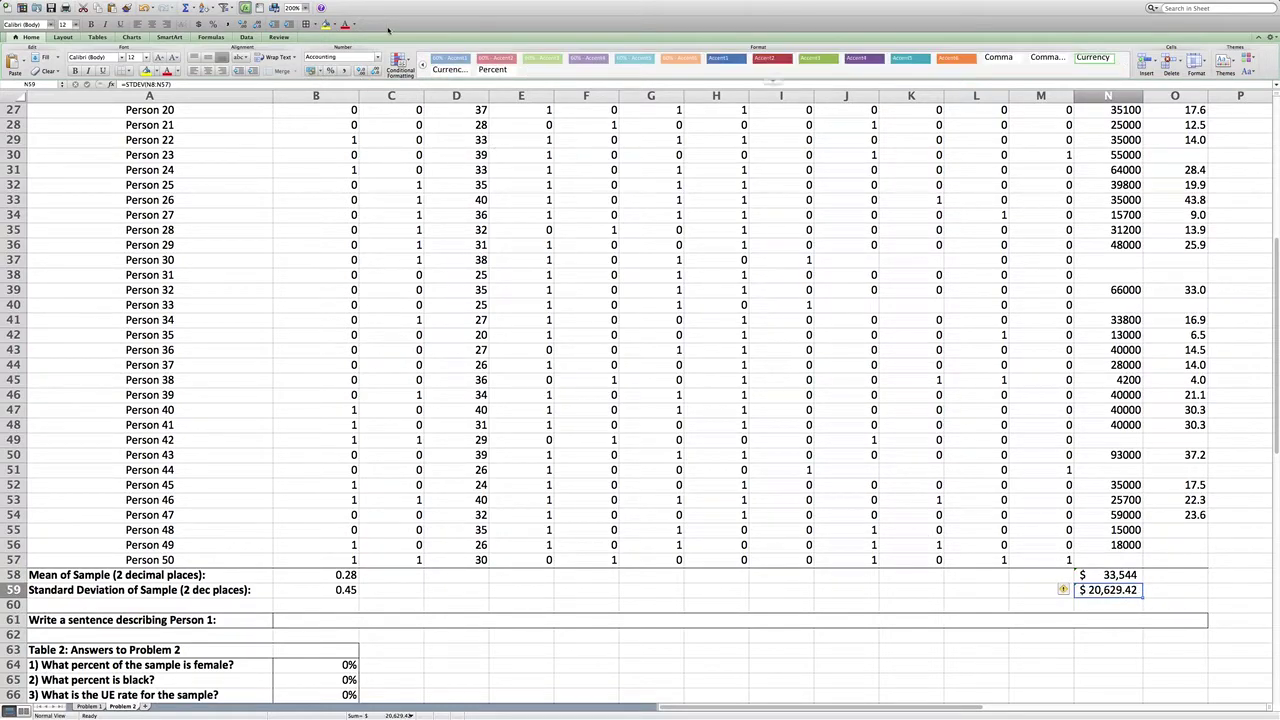
pyautogui.click(375, 72)
pyautogui.click(375, 72)
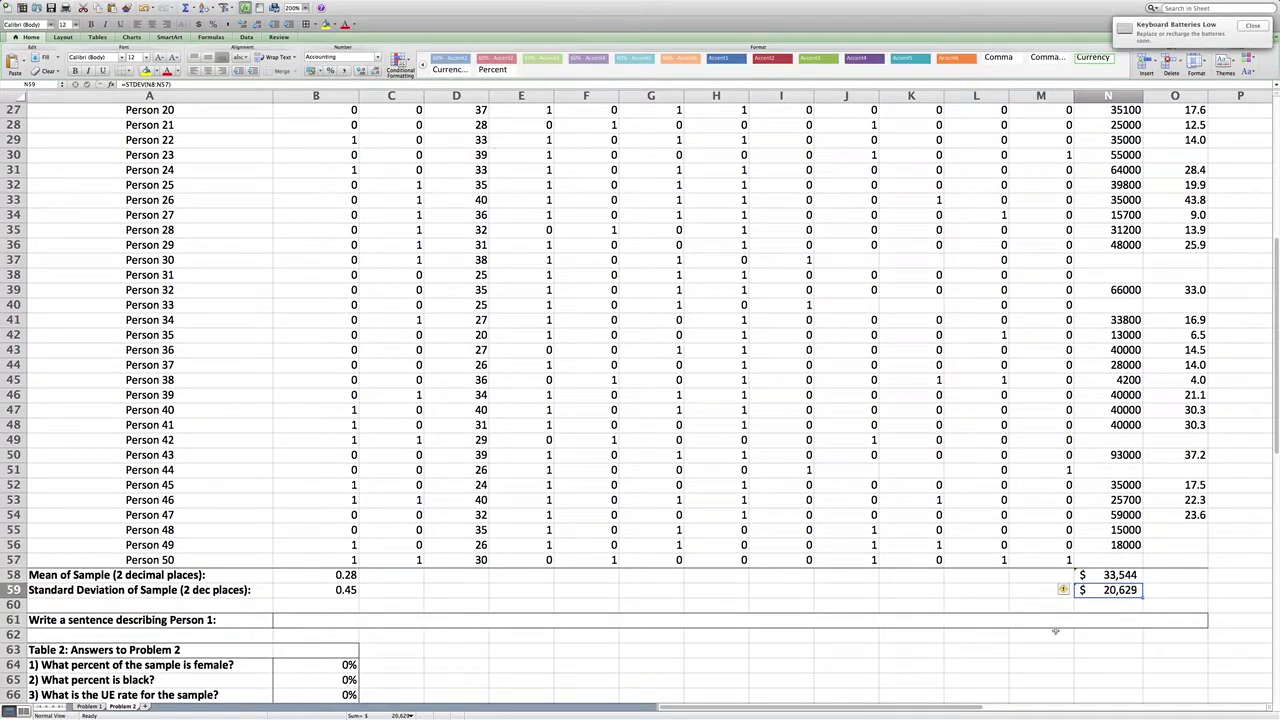
pyautogui.click(1113, 577)
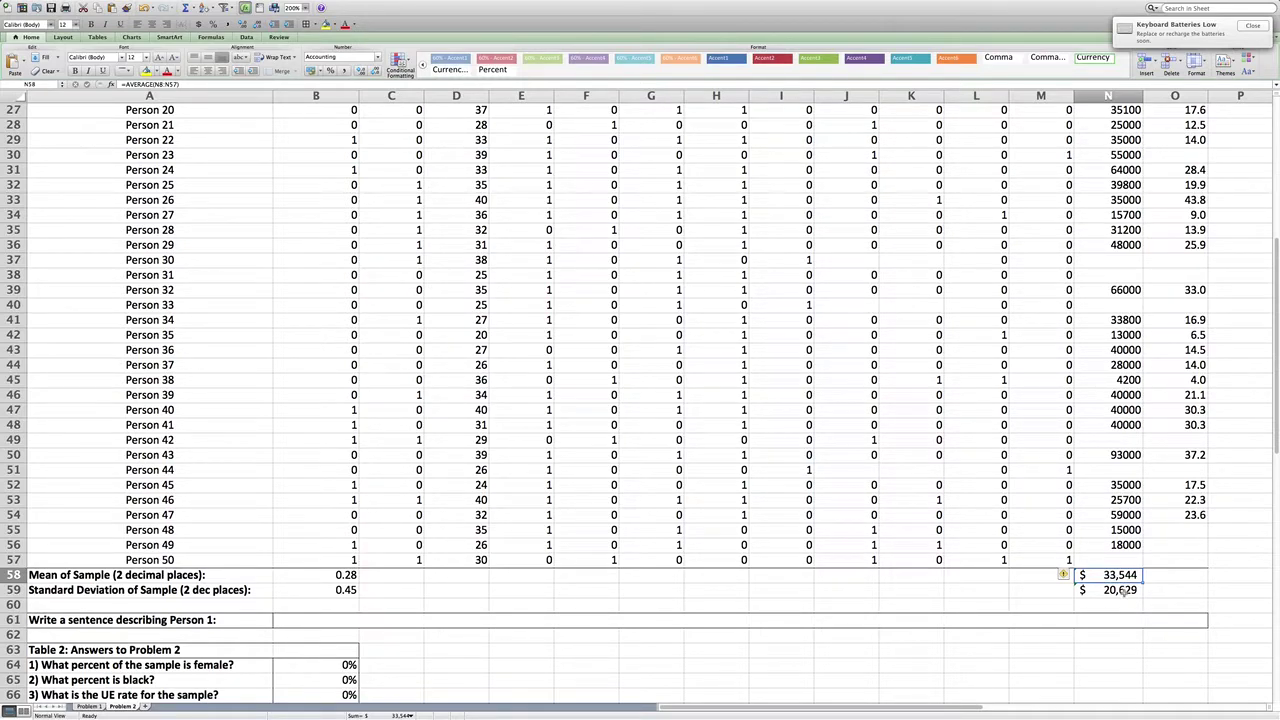
pyautogui.click(1128, 590)
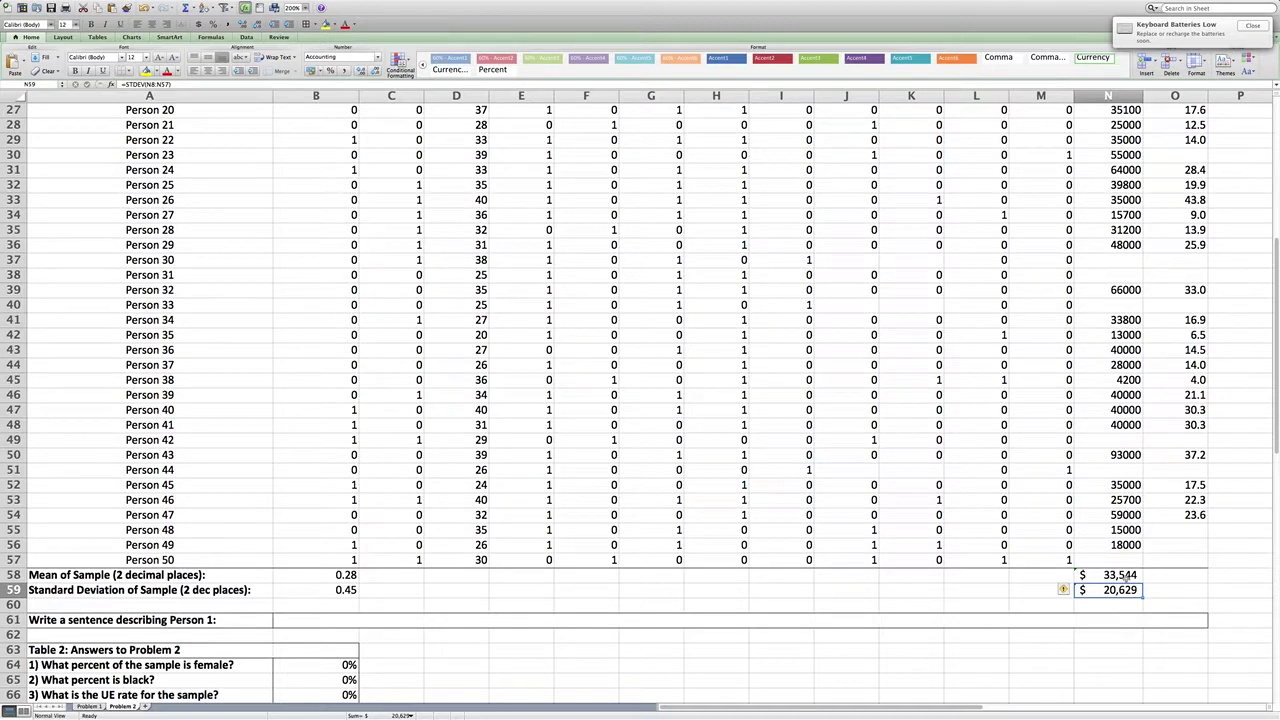
pyautogui.click(1126, 575)
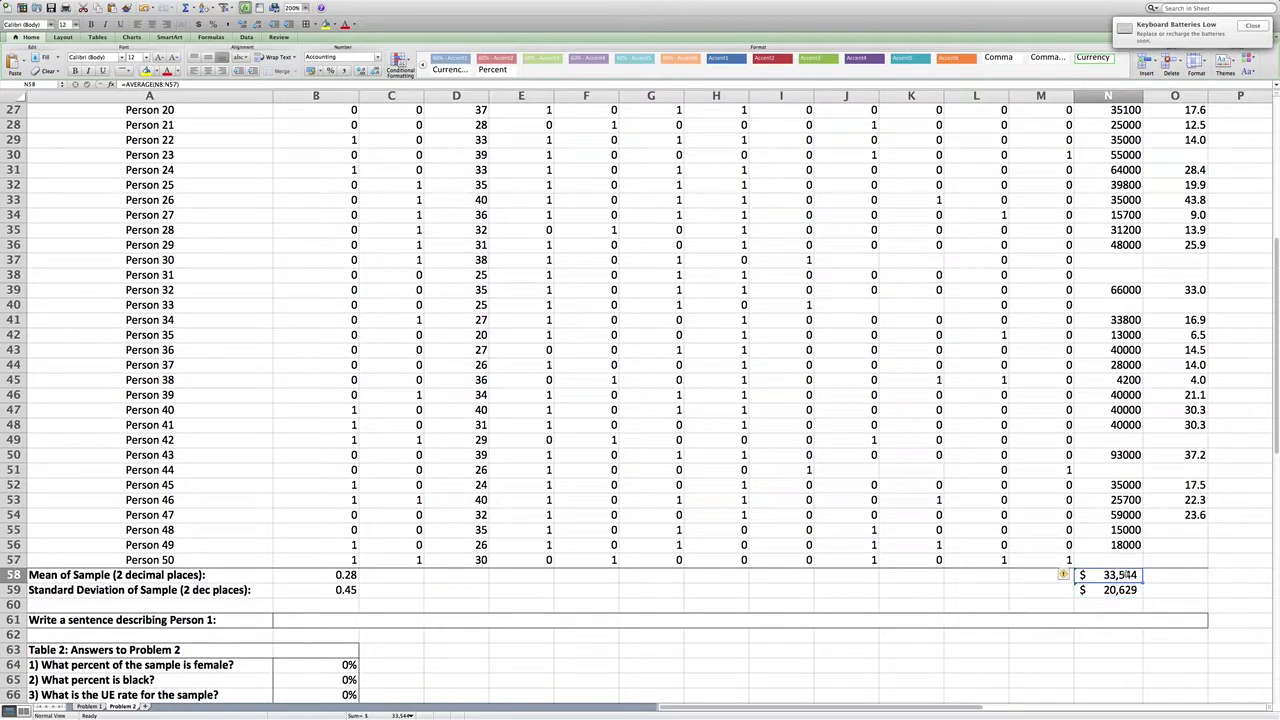
# Commit =AVERAGE(B8:B57) in B58 so the high-school-only mean shows 0.28
pyautogui.click(346, 577)
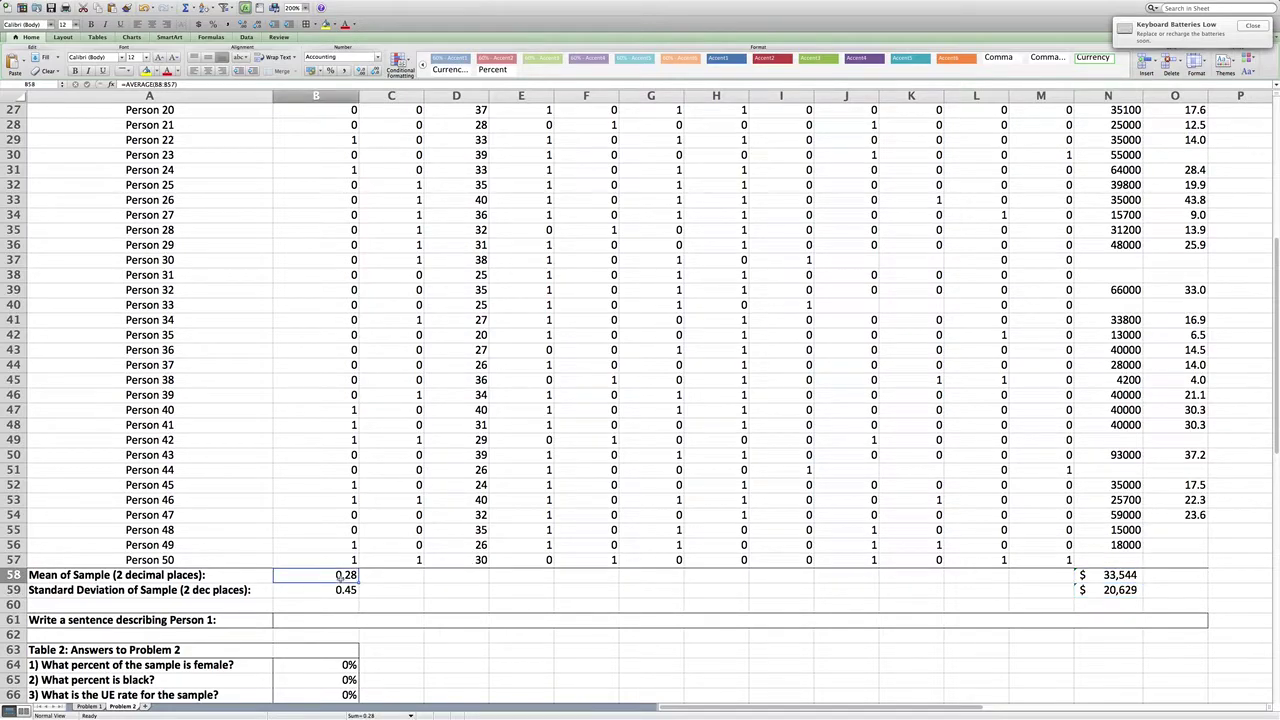
pyautogui.scroll(10, 347, 541)
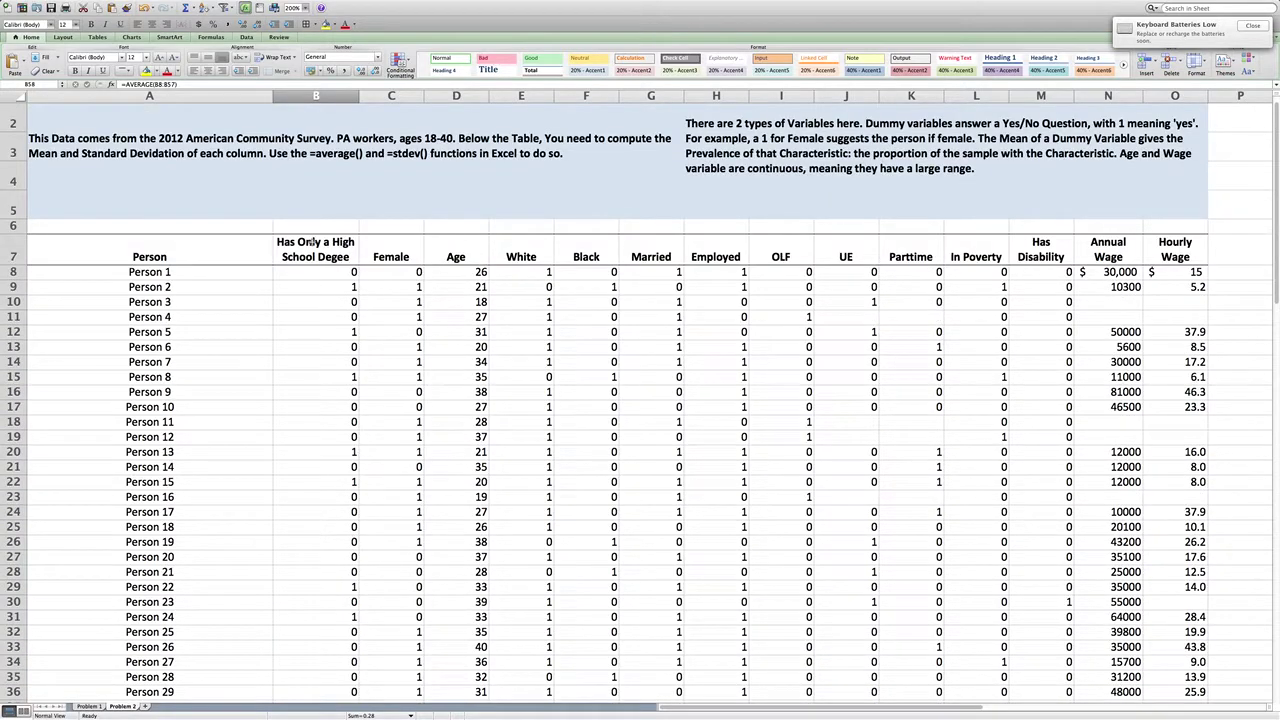
pyautogui.scroll(-15, 313, 256)
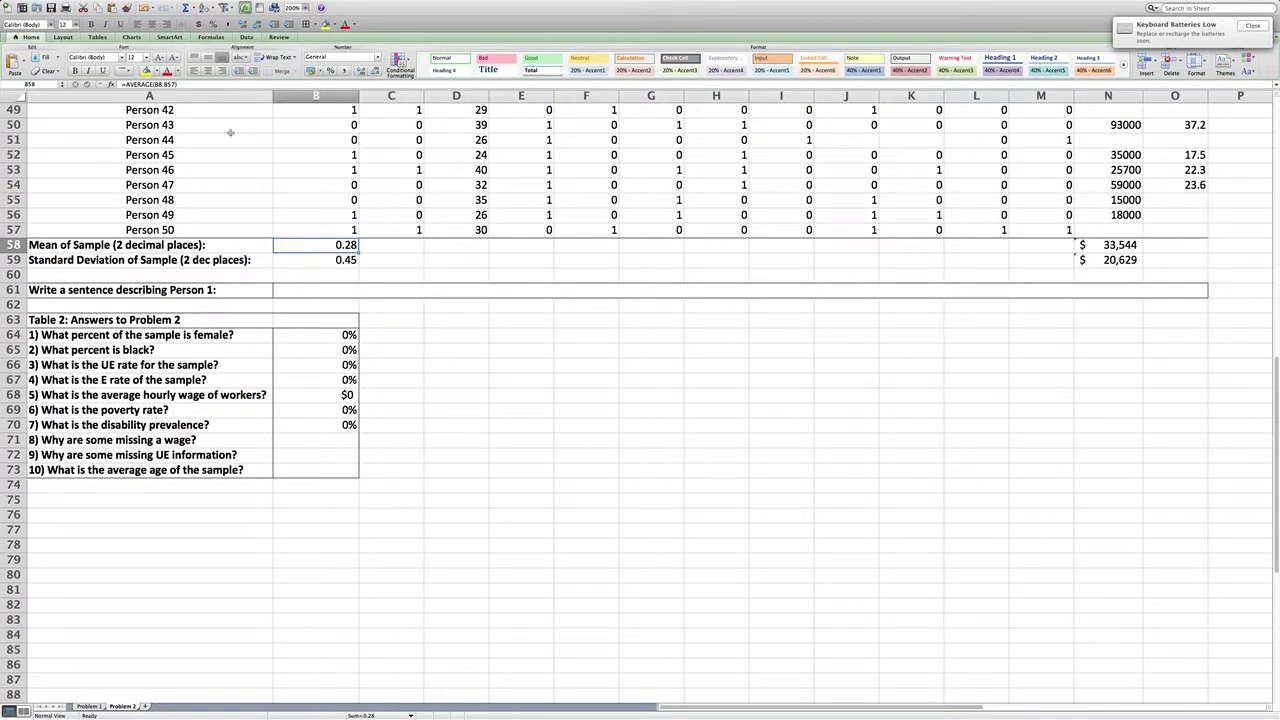
pyautogui.click(197, 85)
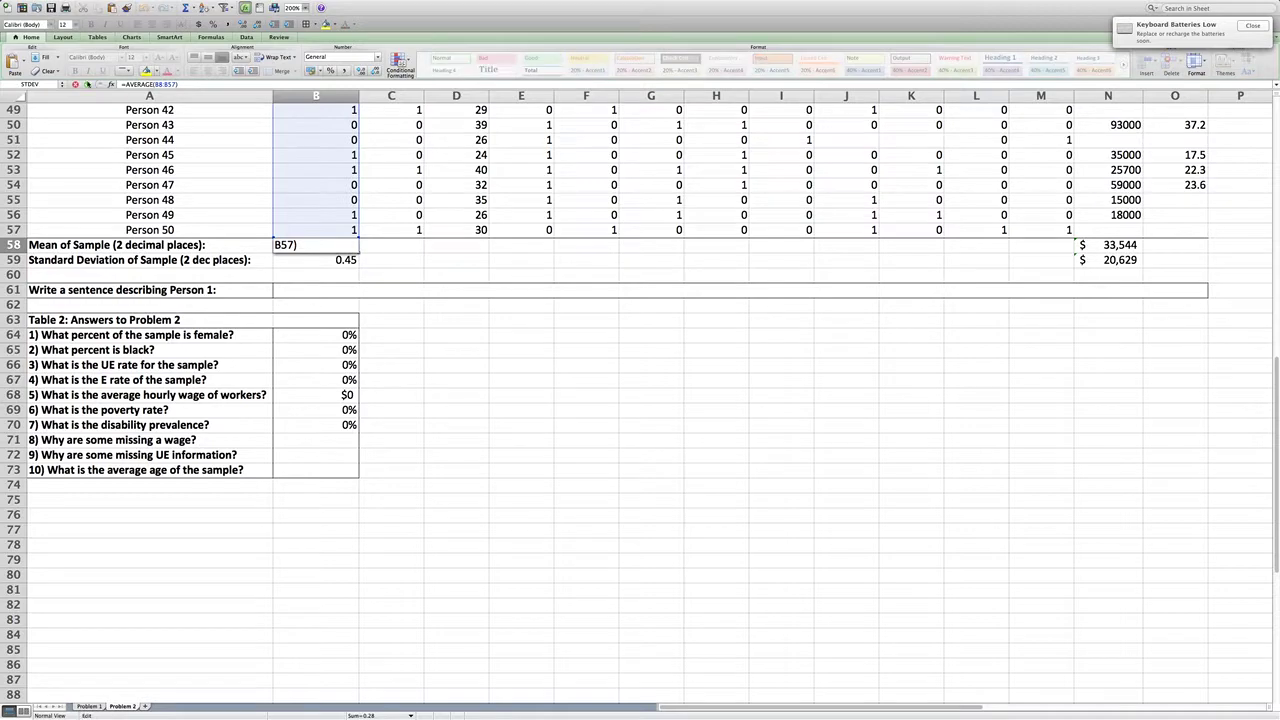
pyautogui.scroll(15, 333, 188)
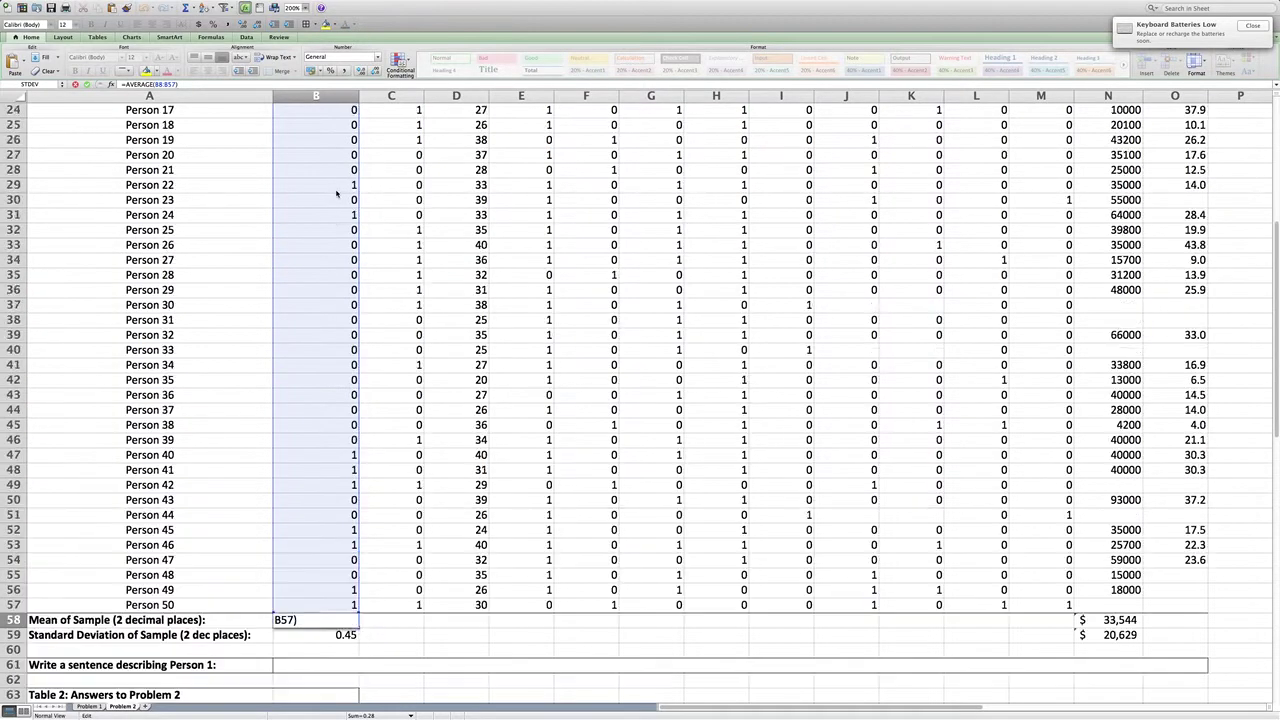
pyautogui.scroll(-7, 333, 192)
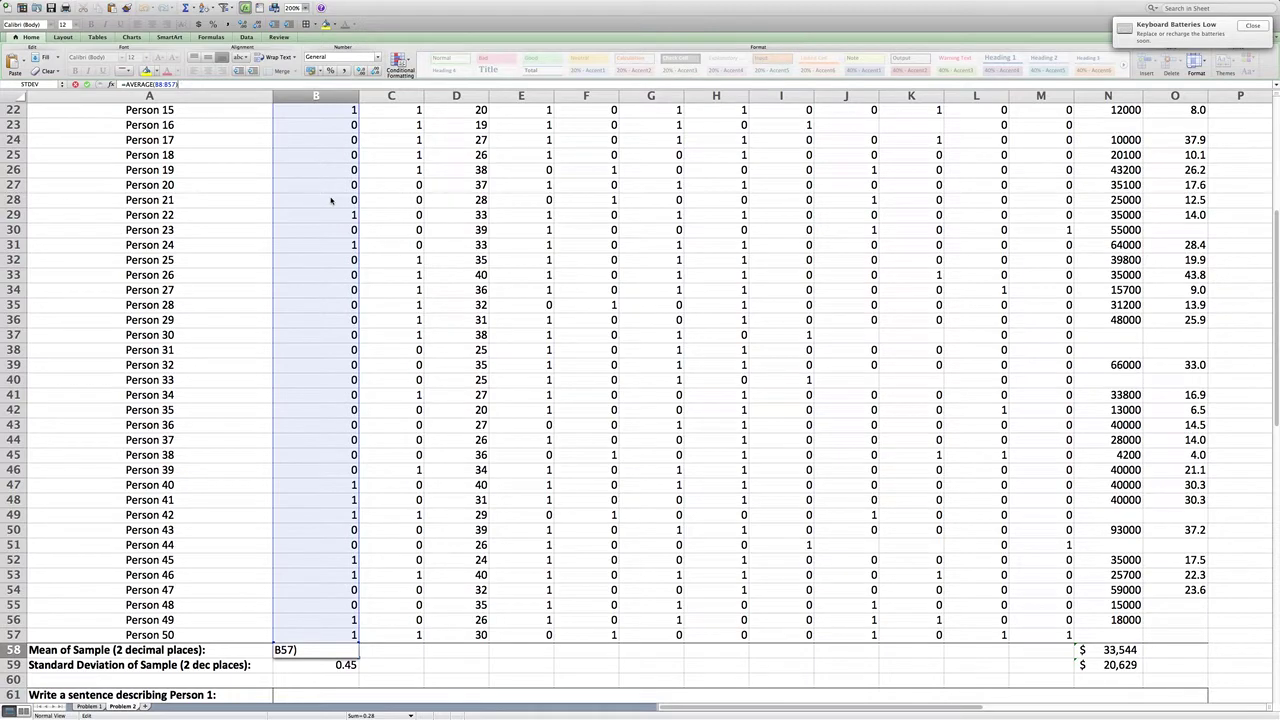
pyautogui.press('Return')
pyautogui.scroll(-20, 333, 220)
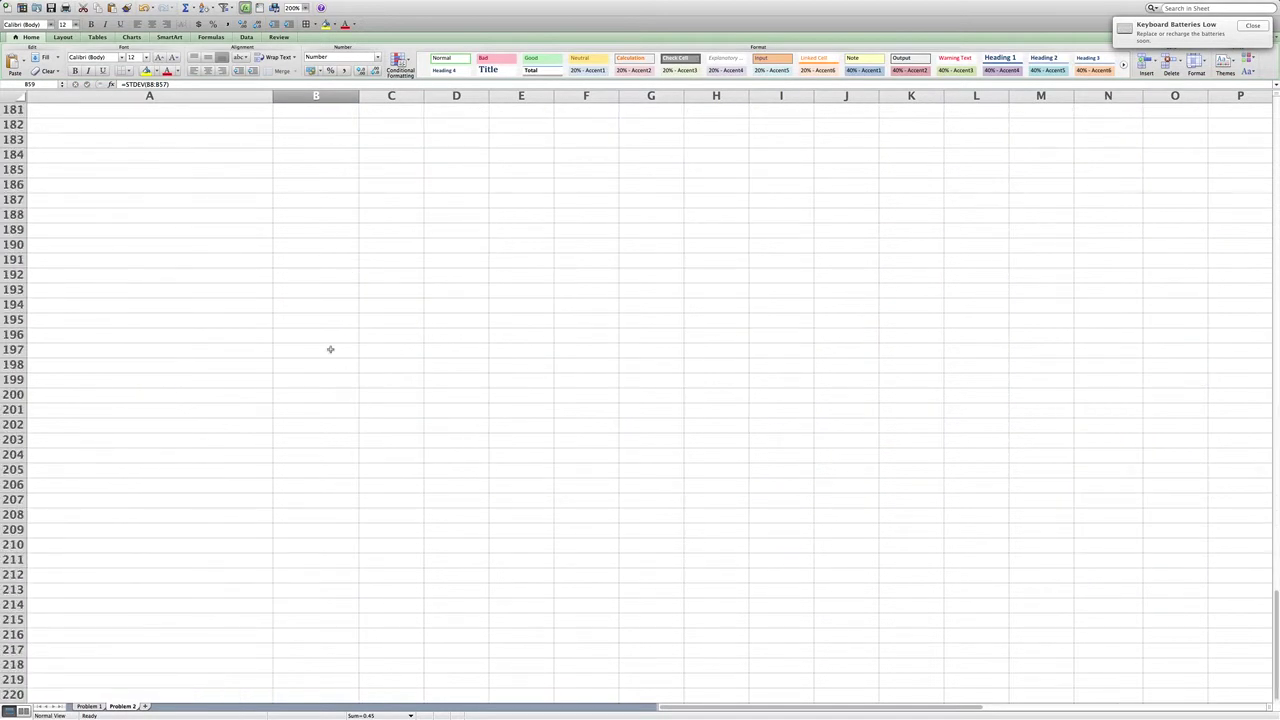
pyautogui.scroll(20, 334, 349)
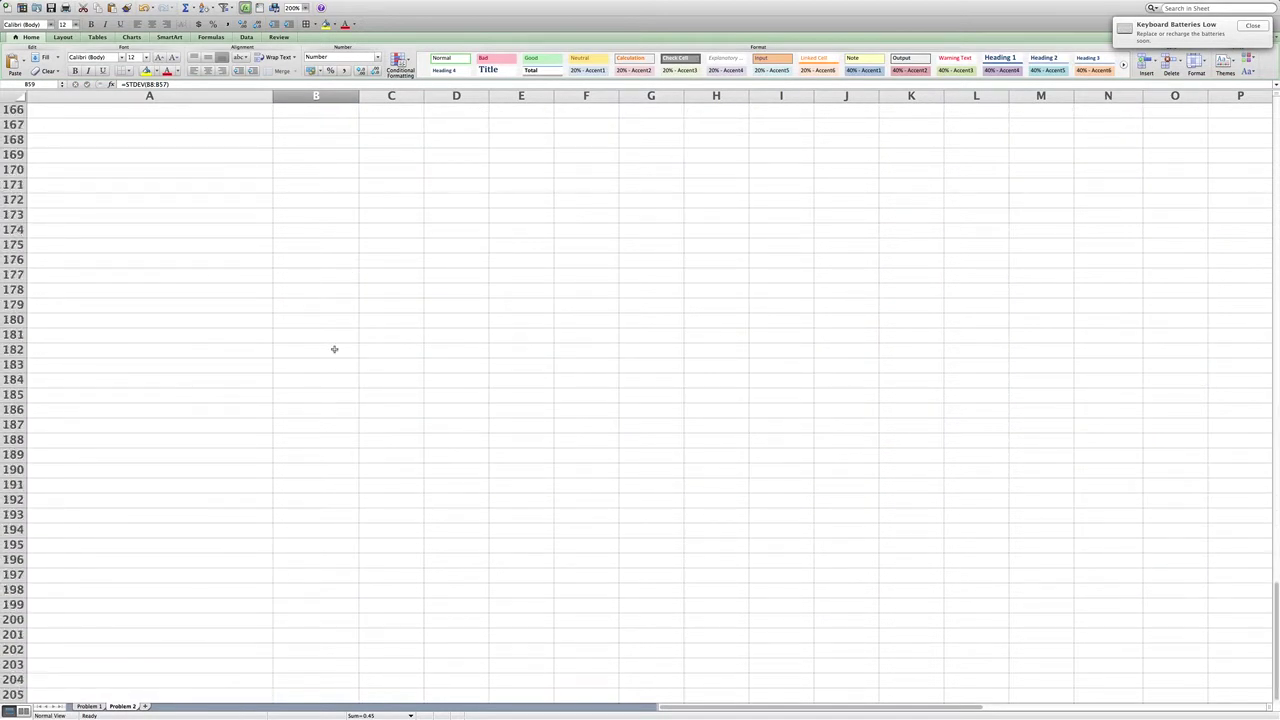
pyautogui.scroll(-12, 334, 349)
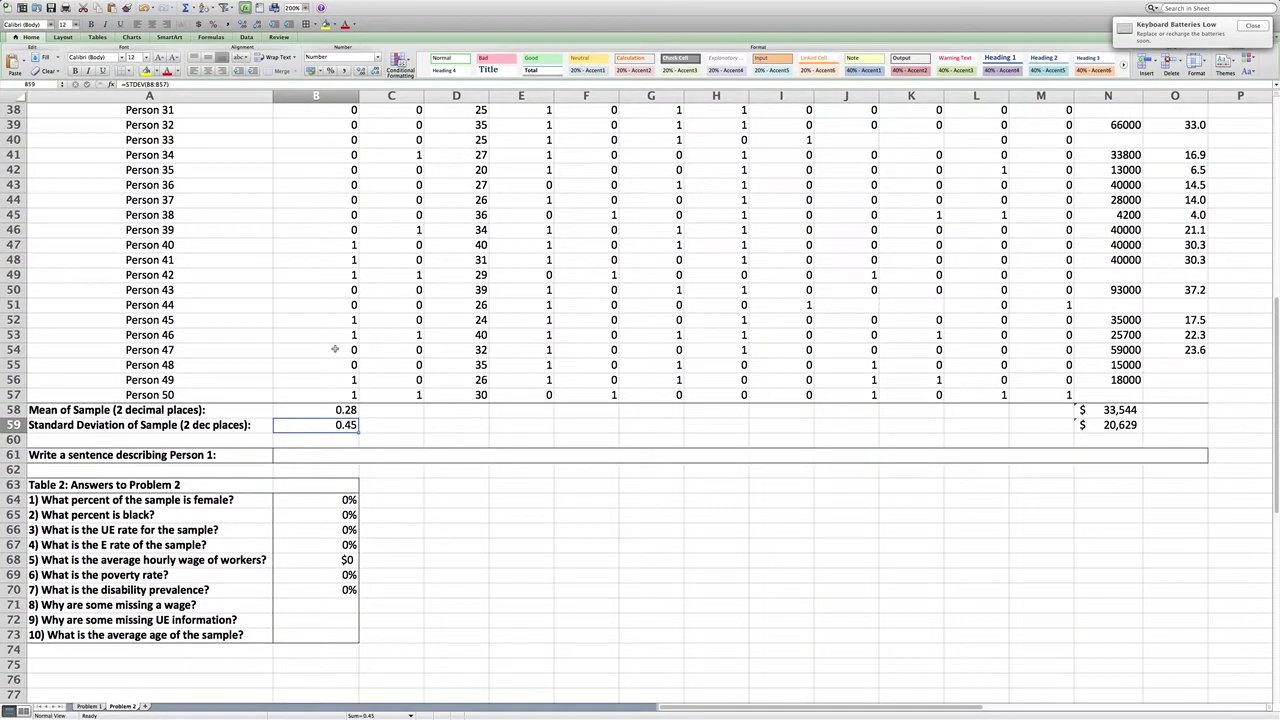
pyautogui.click(345, 411)
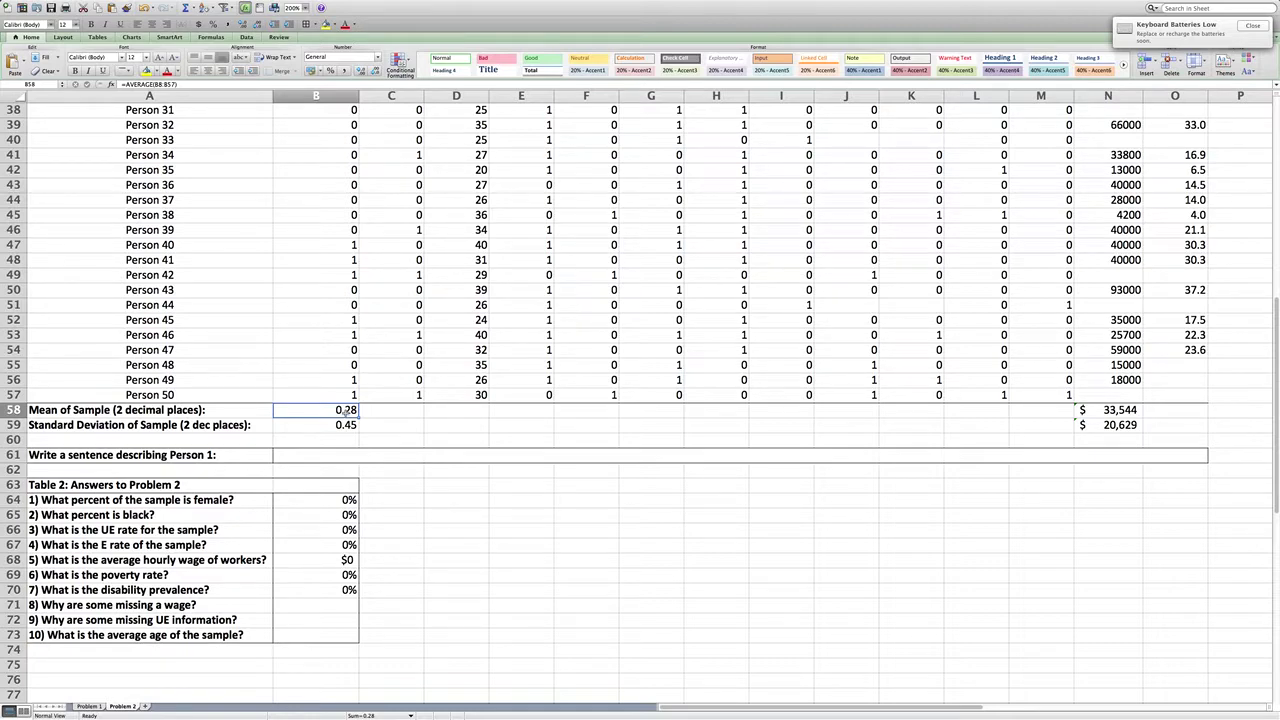
# Apply Percent Style to B58 so the mean reads 28%, then select B58:B59
pyautogui.click(330, 71)
pyautogui.scroll(12, 340, 185)
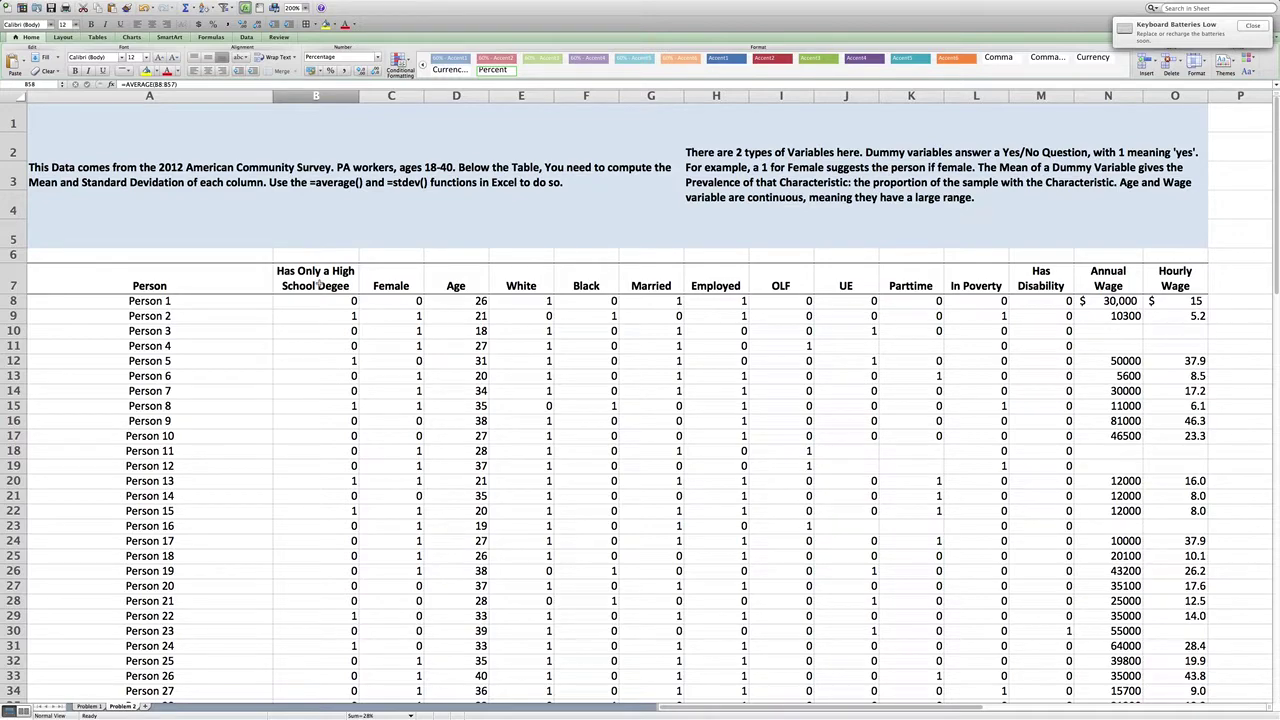
pyautogui.scroll(-7, 318, 285)
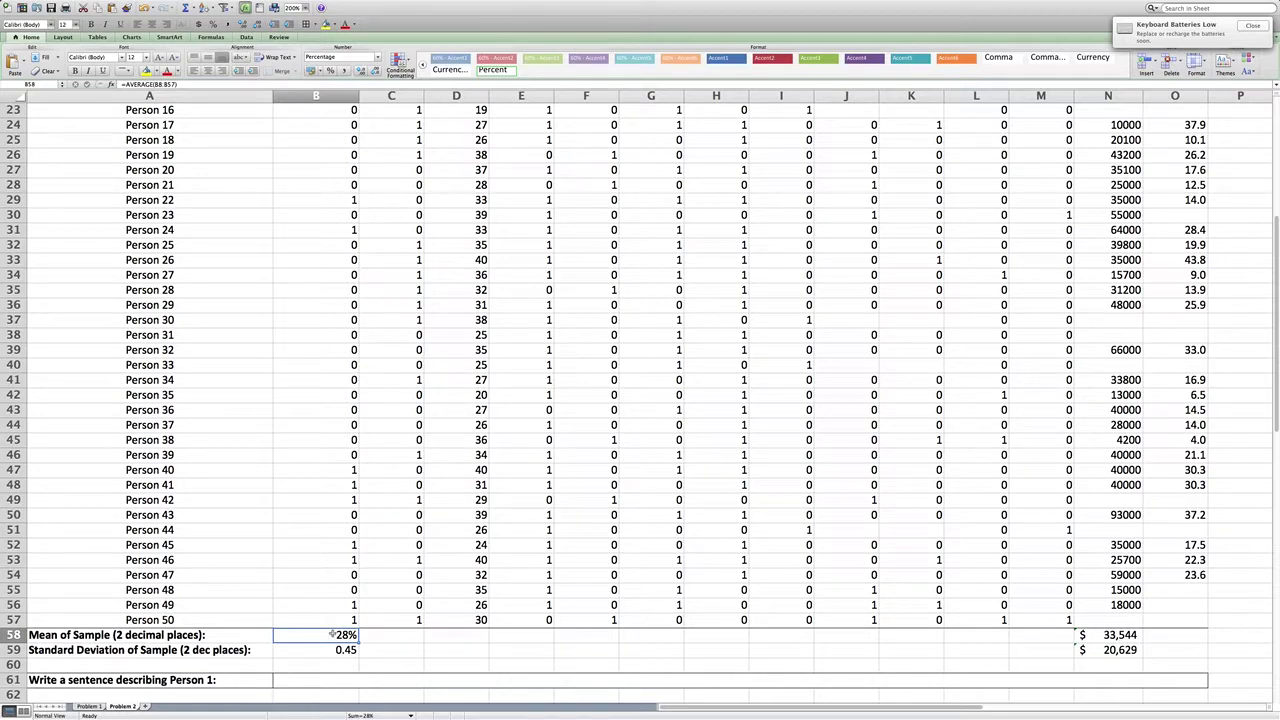
pyautogui.moveTo(331, 637); pyautogui.dragTo(330, 646)
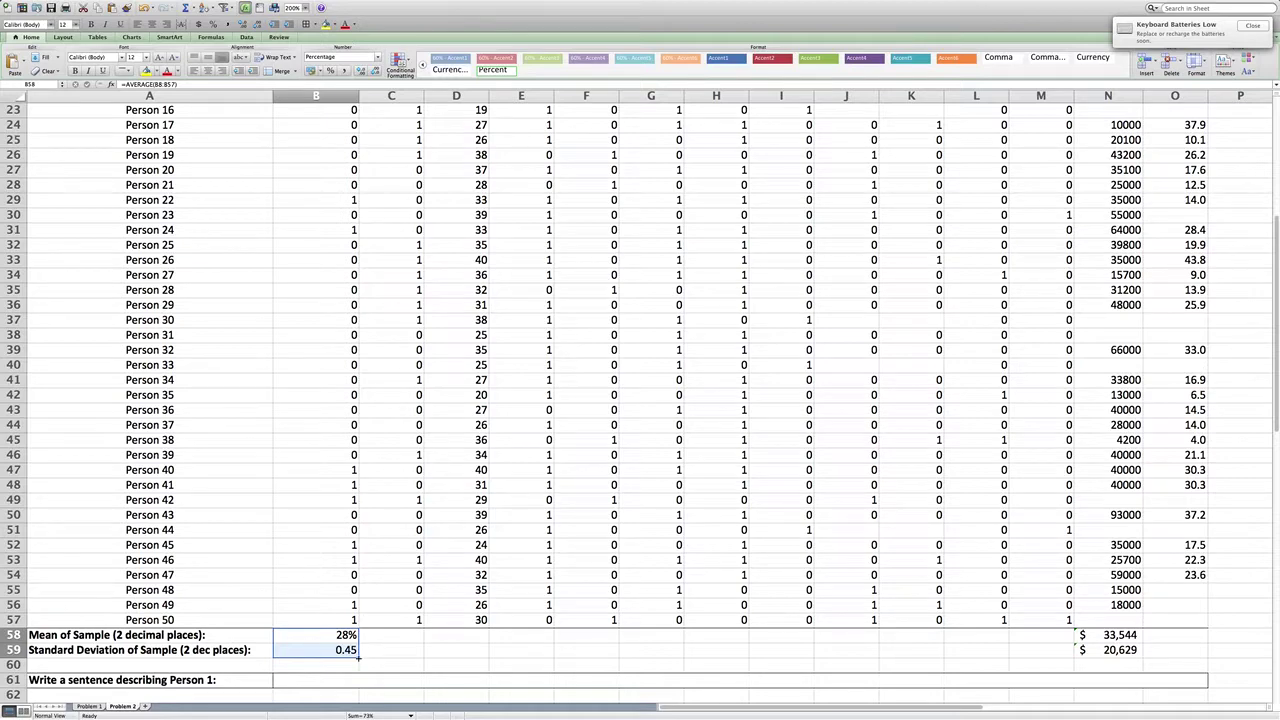
pyautogui.click(343, 641)
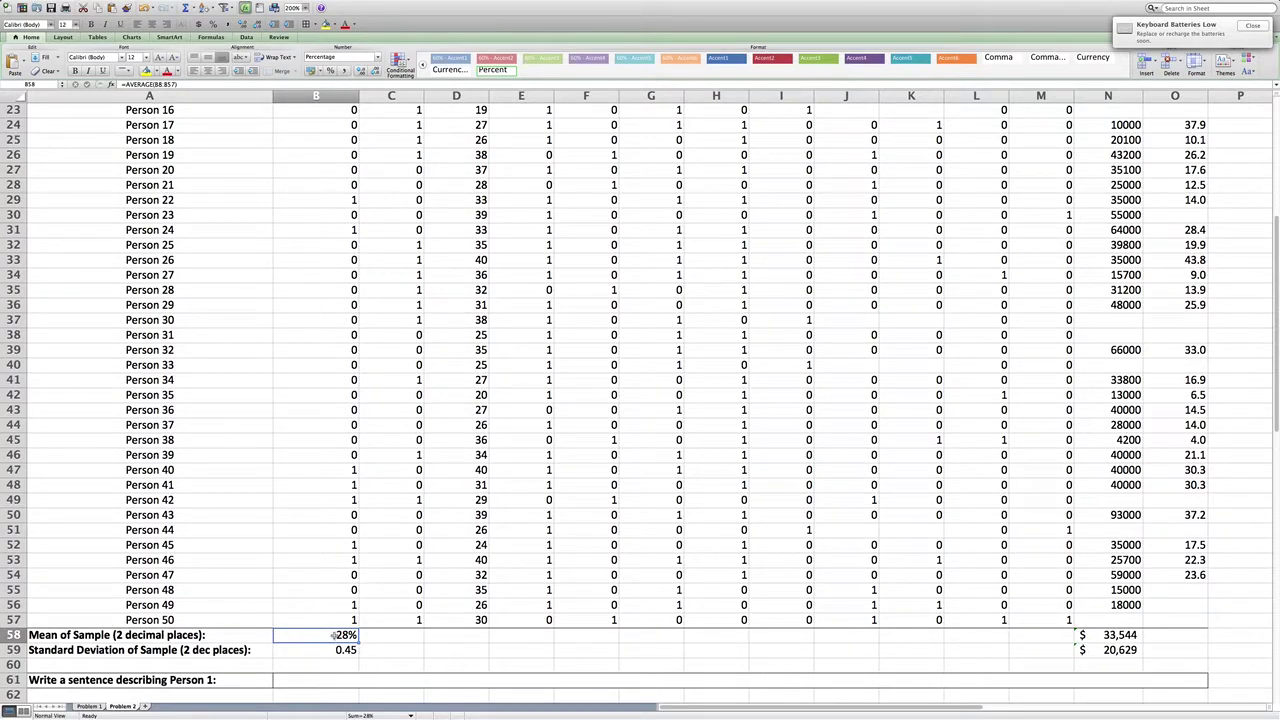
pyautogui.moveTo(333, 635); pyautogui.dragTo(335, 648)
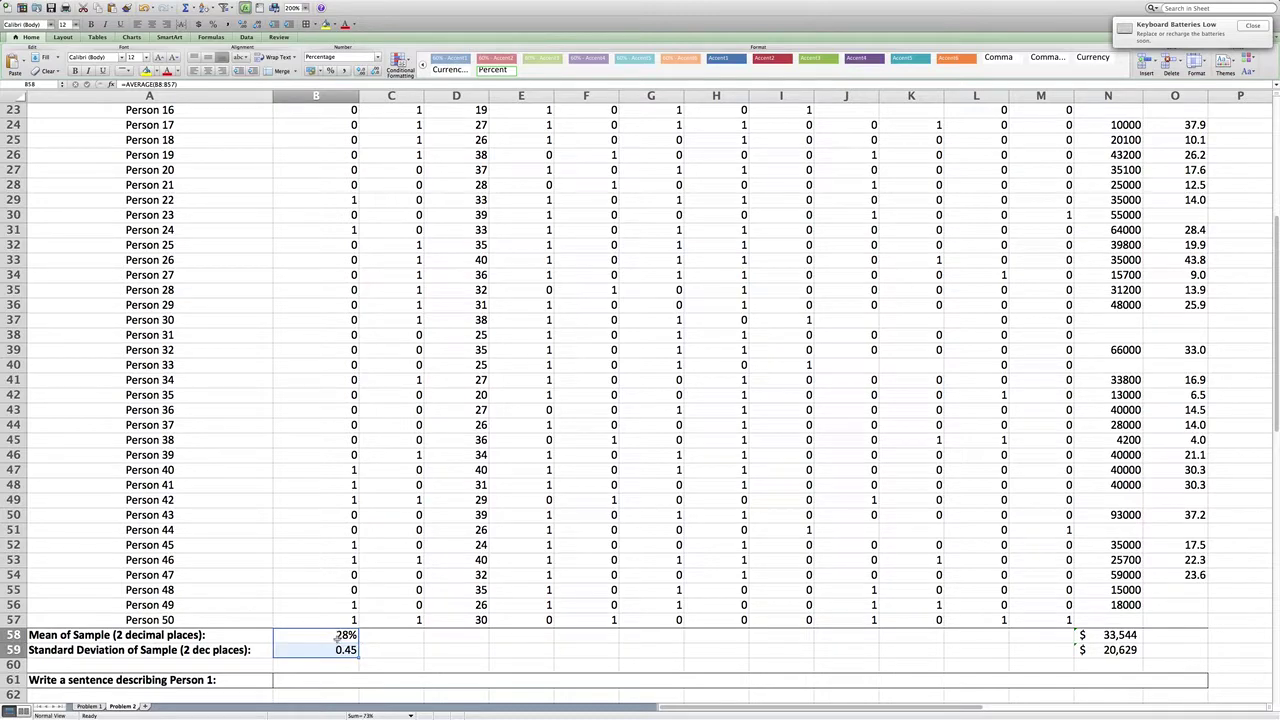
# Fill the mean and standard deviation formulas from B58:B59 into the Female column C58:C59
pyautogui.moveTo(338, 636); pyautogui.dragTo(334, 649)
pyautogui.moveTo(358, 657); pyautogui.dragTo(424, 658)
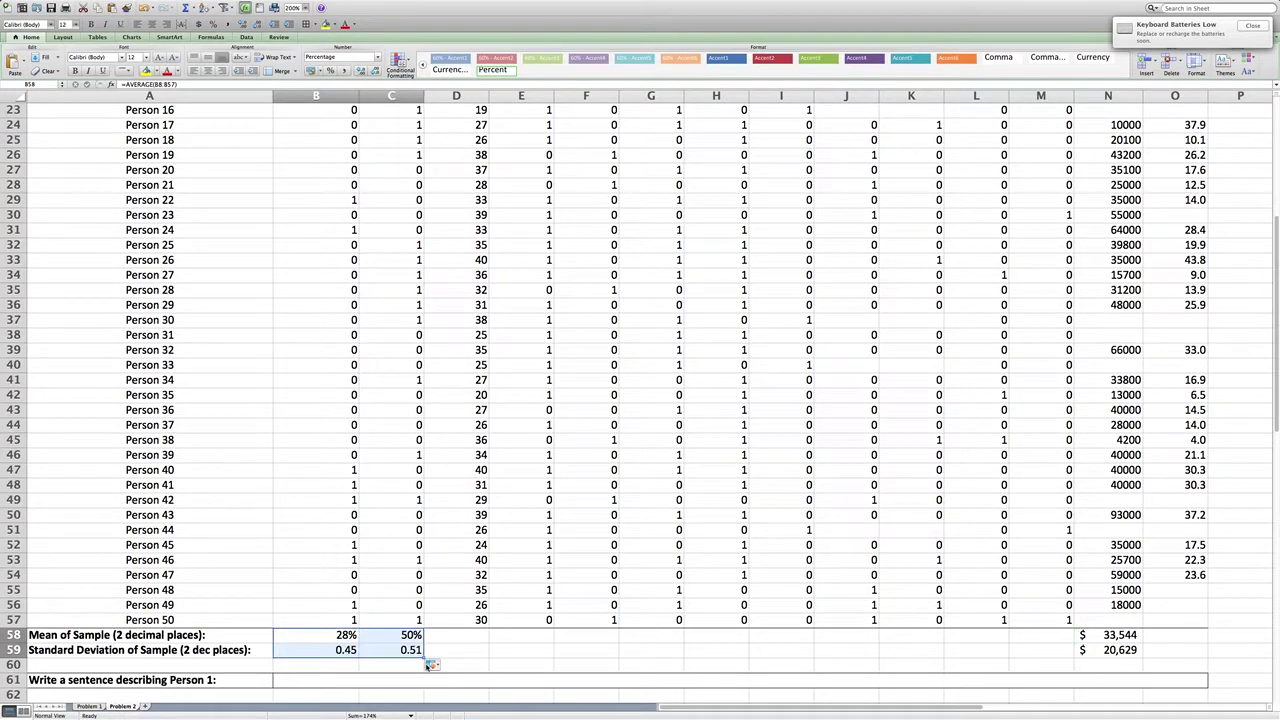
pyautogui.click(412, 636)
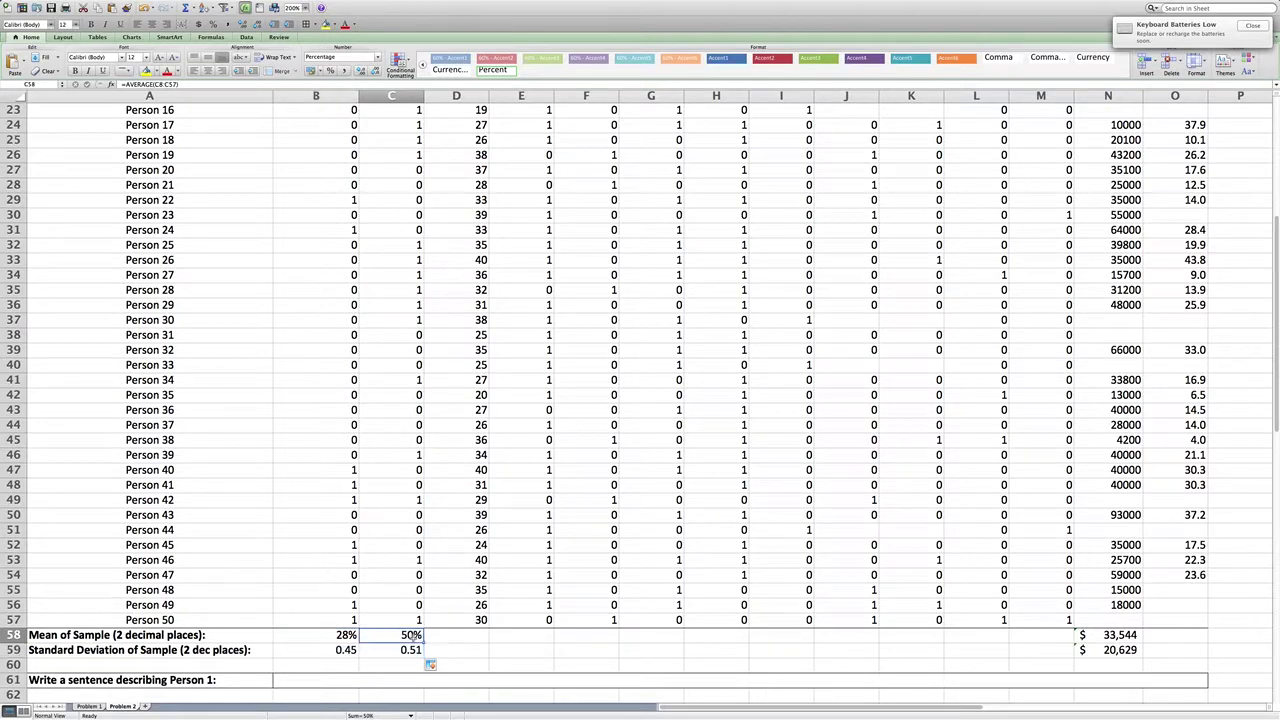
# Verify the Female mean =AVERAGE(C8:C57) covers the data rows and shows 50% with 0.51 below
pyautogui.click(324, 85)
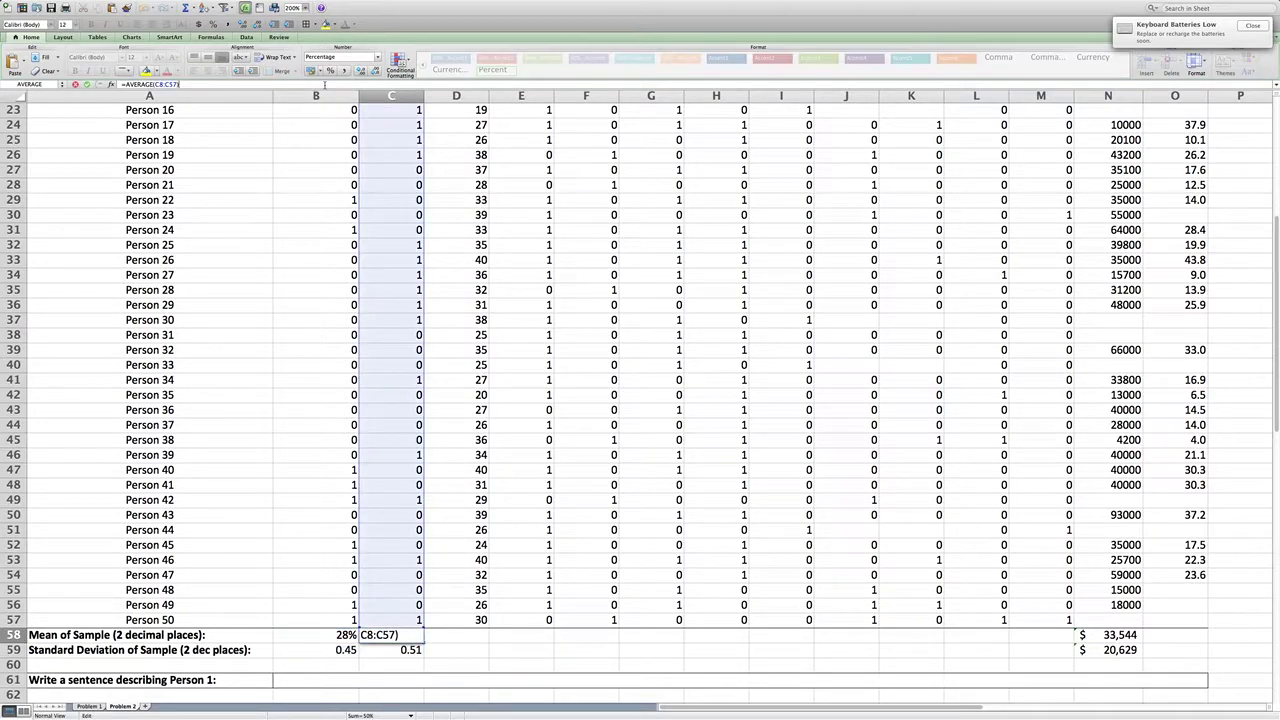
pyautogui.scroll(3, 422, 215)
pyautogui.scroll(6, 422, 215)
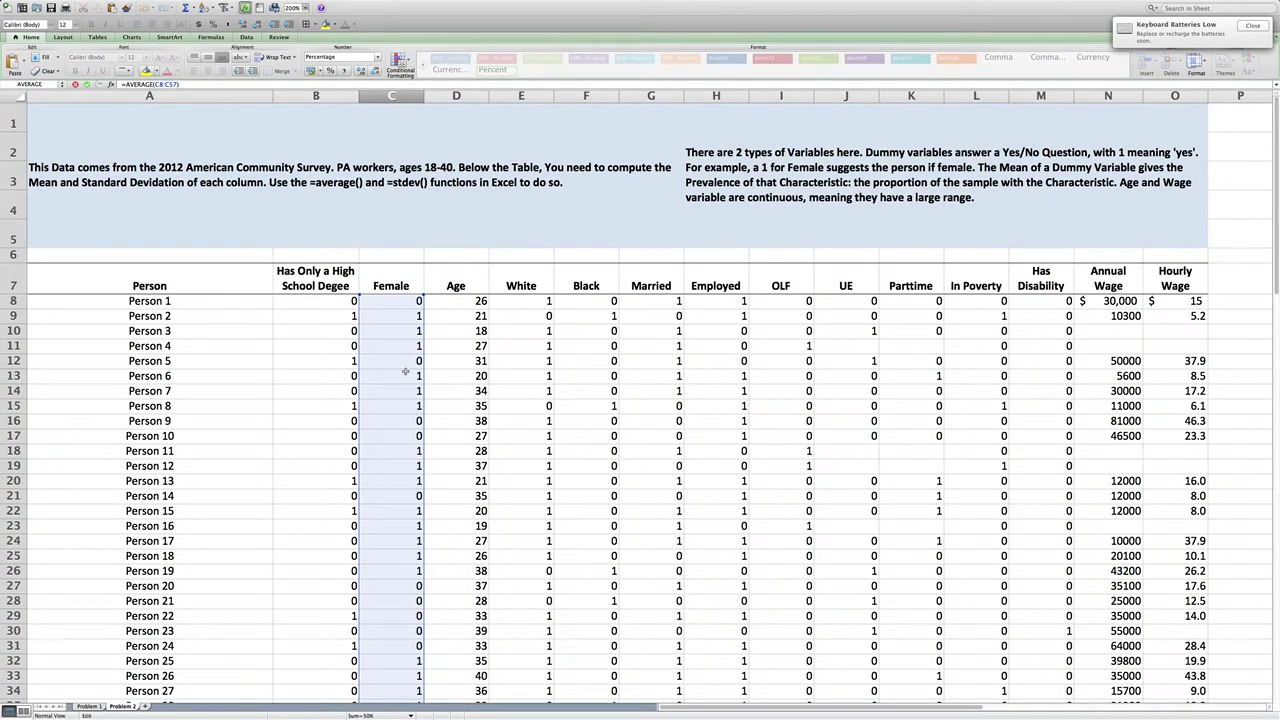
pyautogui.press('Return')
pyautogui.click(414, 680)
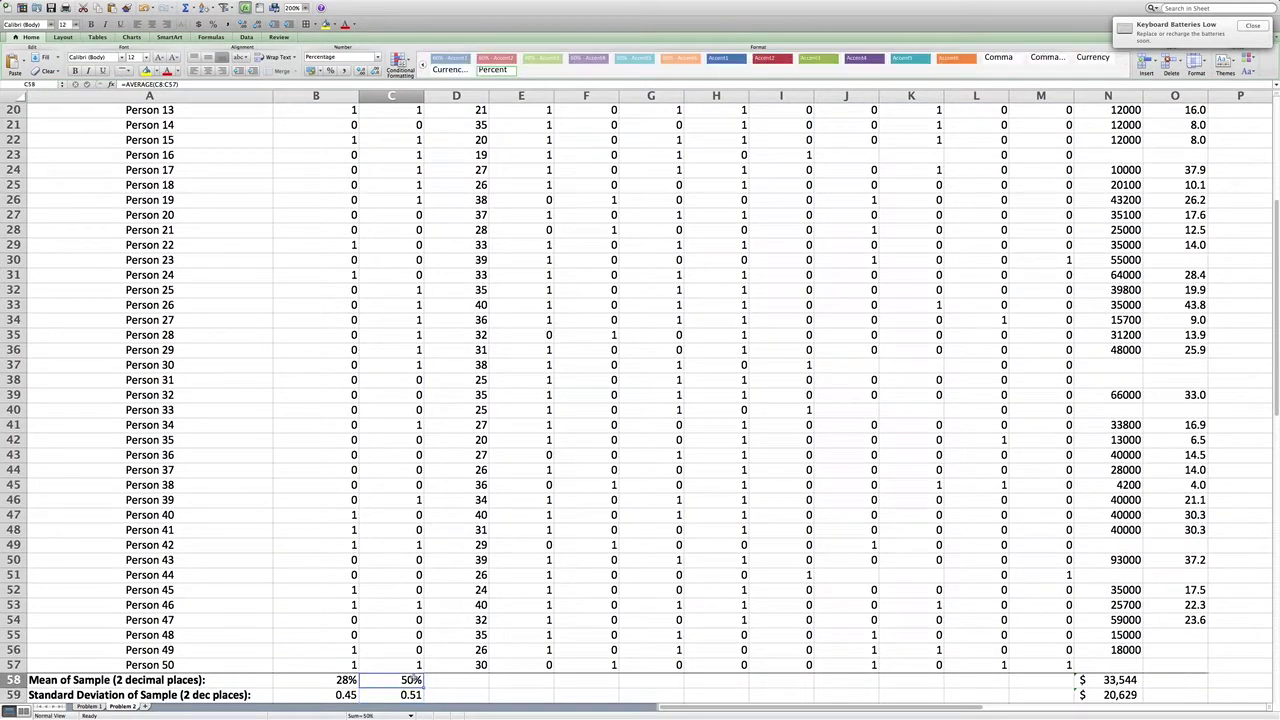
pyautogui.scroll(5, 414, 680)
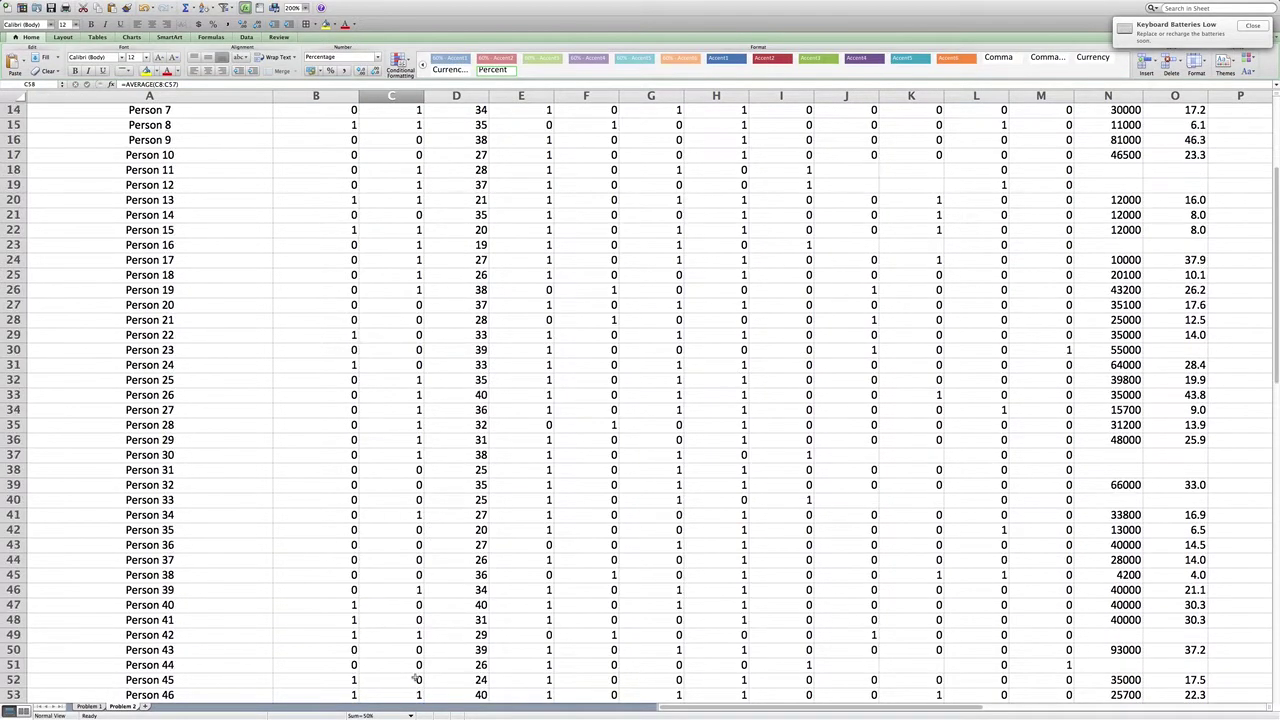
pyautogui.scroll(2, 414, 680)
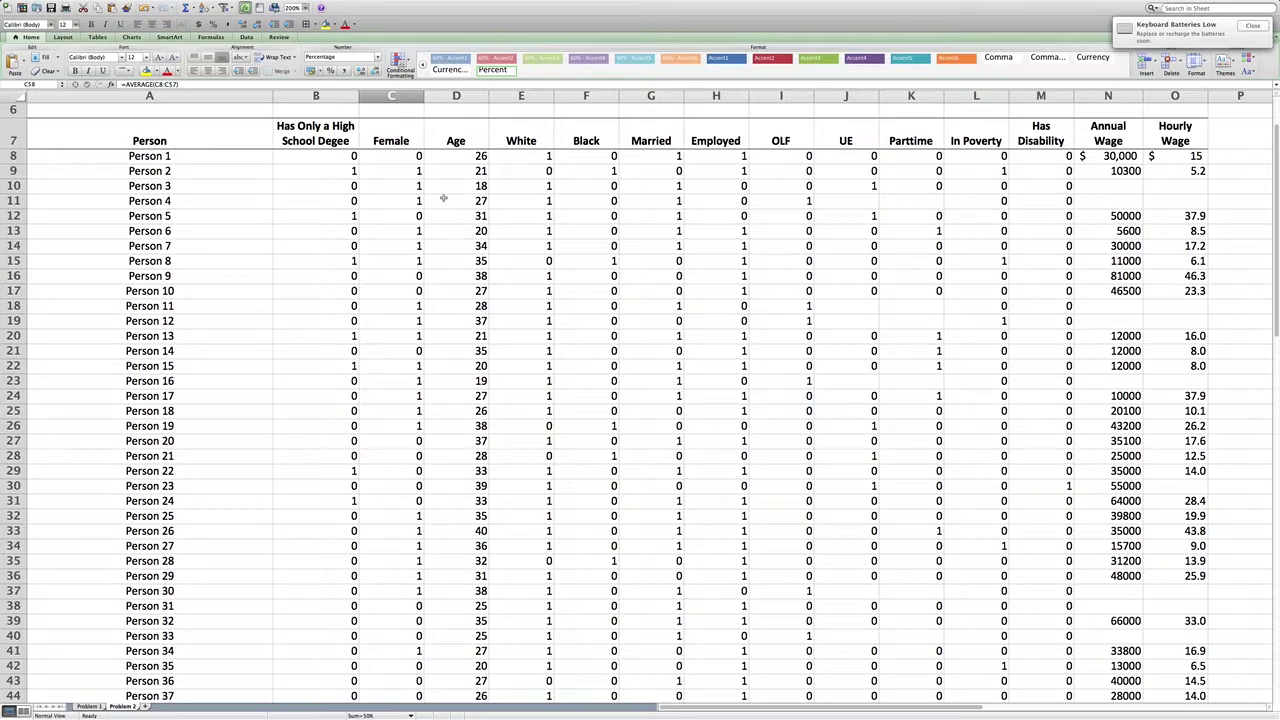
pyautogui.click(407, 137)
pyautogui.scroll(-2, 411, 216)
pyautogui.scroll(-7, 411, 216)
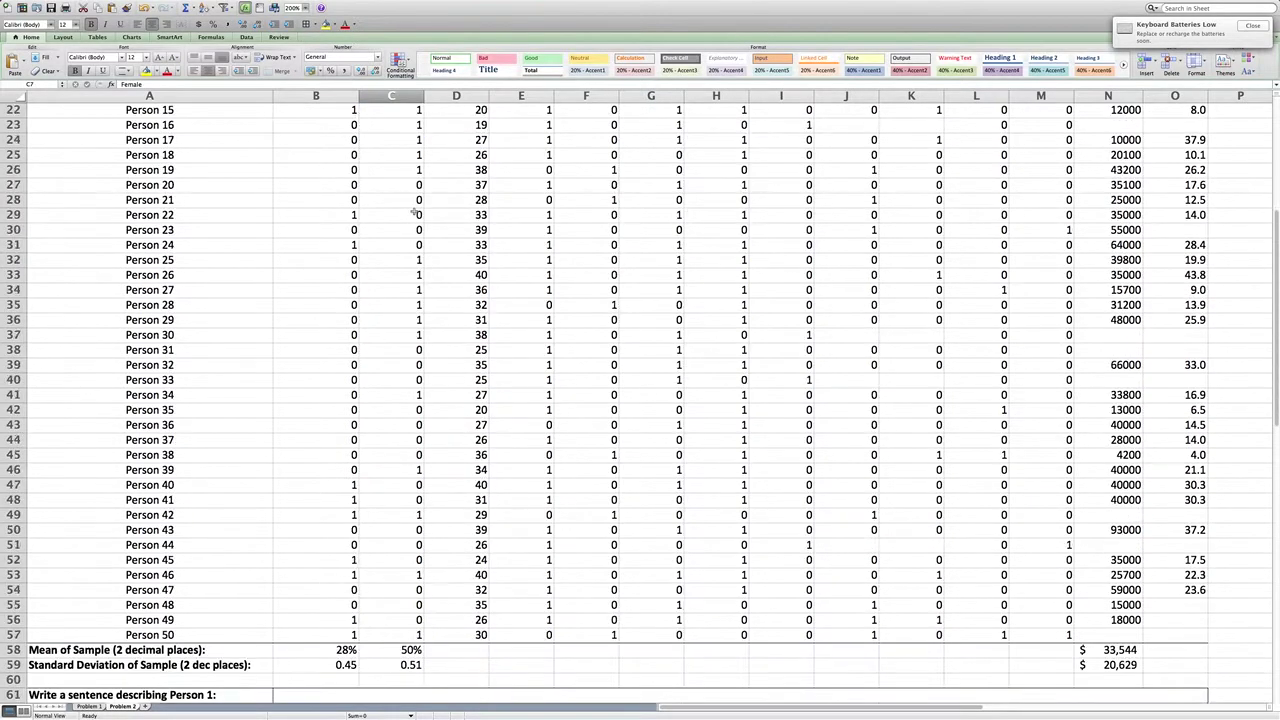
pyautogui.moveTo(411, 486); pyautogui.dragTo(411, 496)
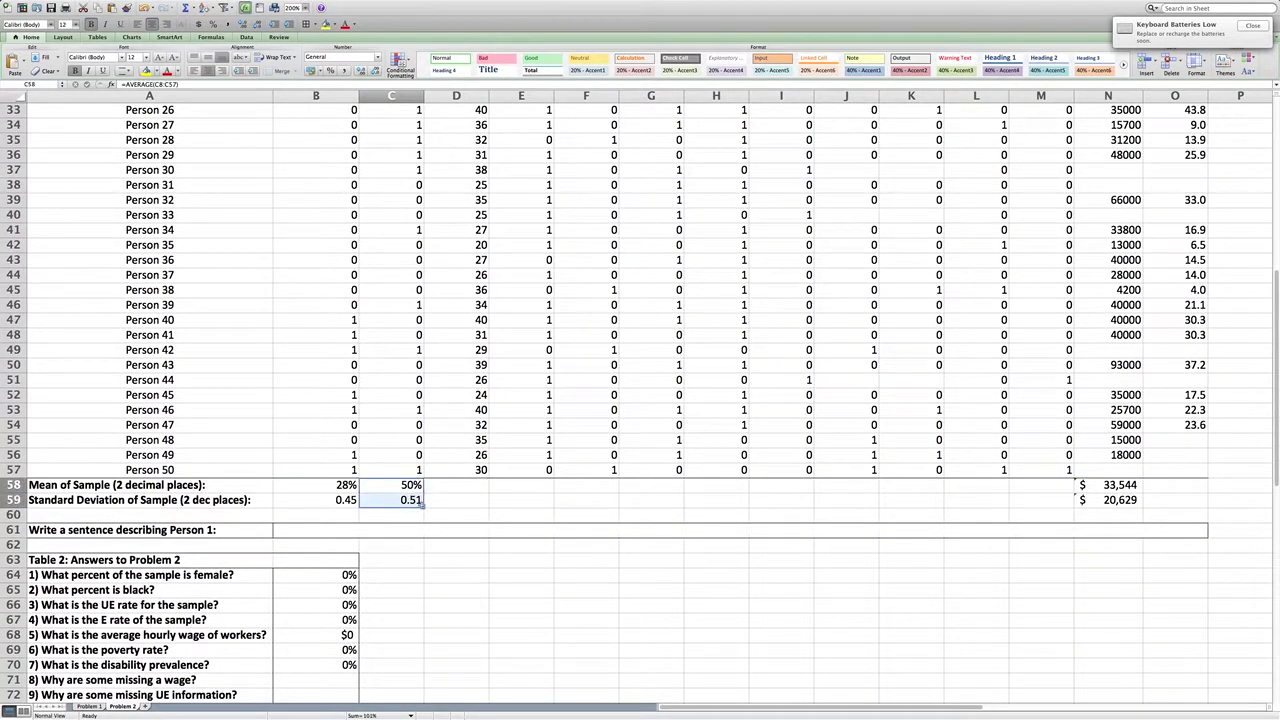
# Fill the mean and standard deviation formulas into the Age column D58:D59
pyautogui.moveTo(428, 507); pyautogui.dragTo(490, 502)
pyautogui.click(483, 489)
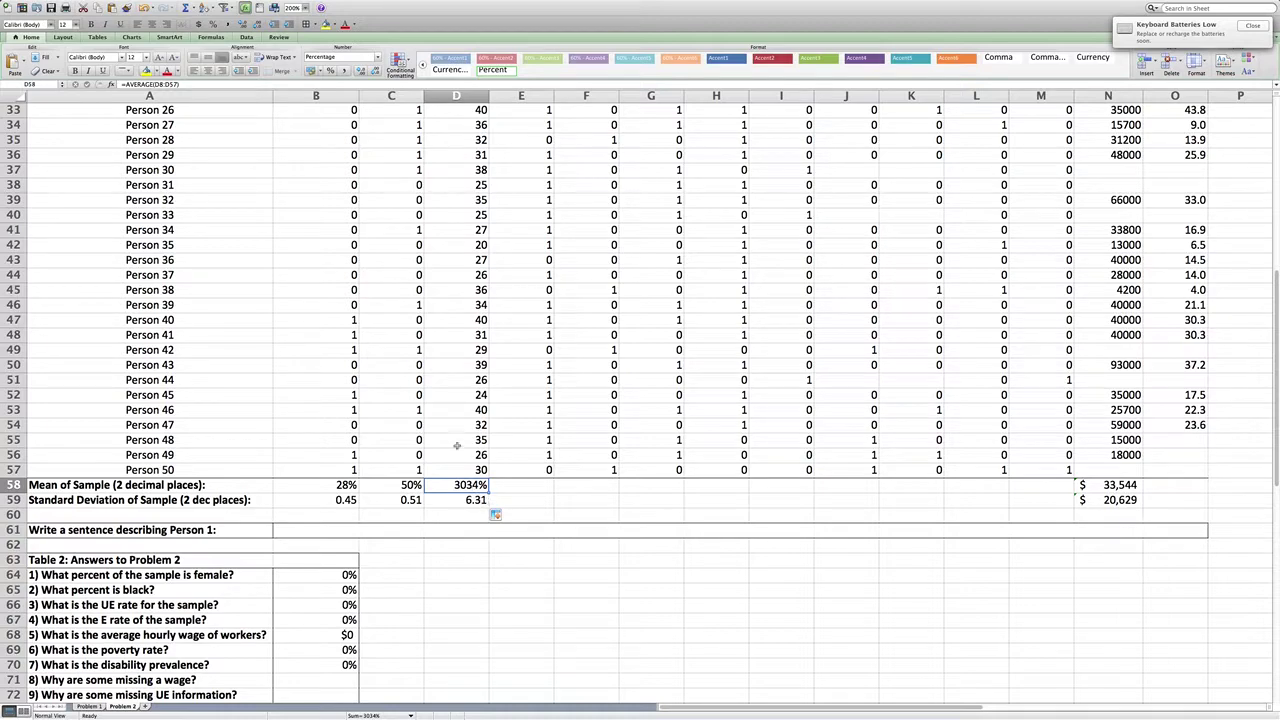
pyautogui.scroll(10, 470, 484)
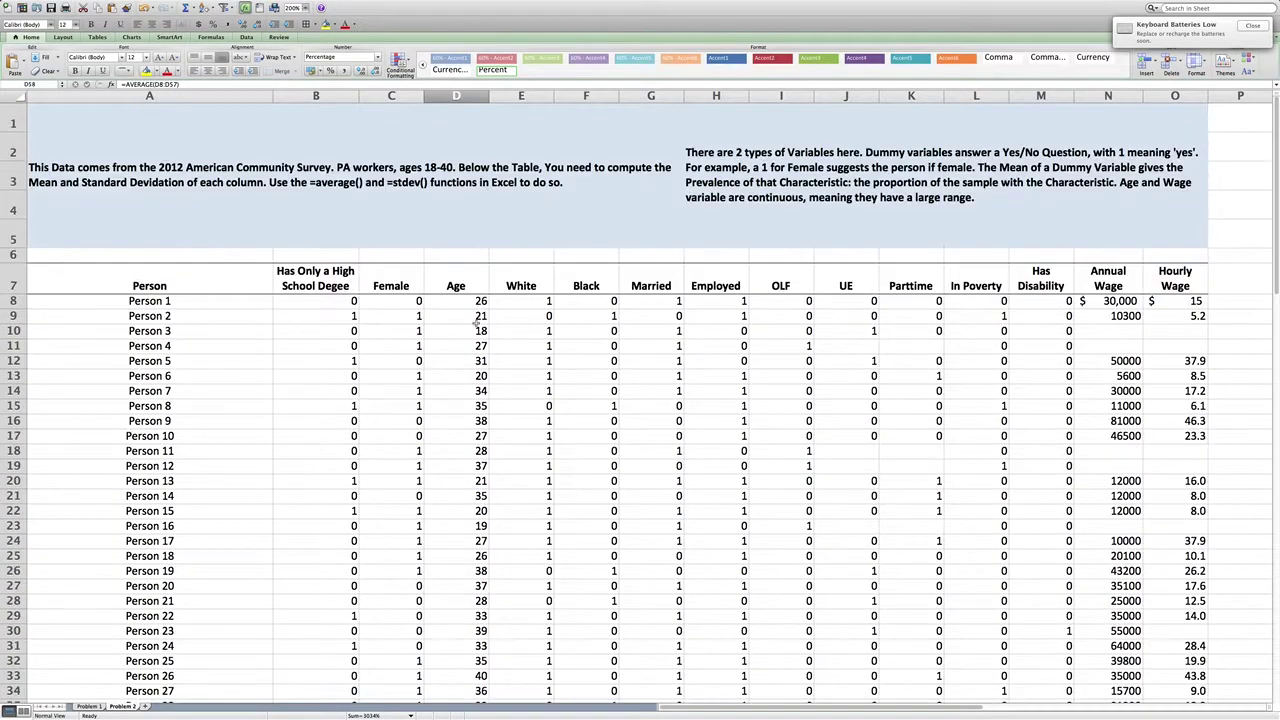
pyautogui.scroll(-10, 462, 440)
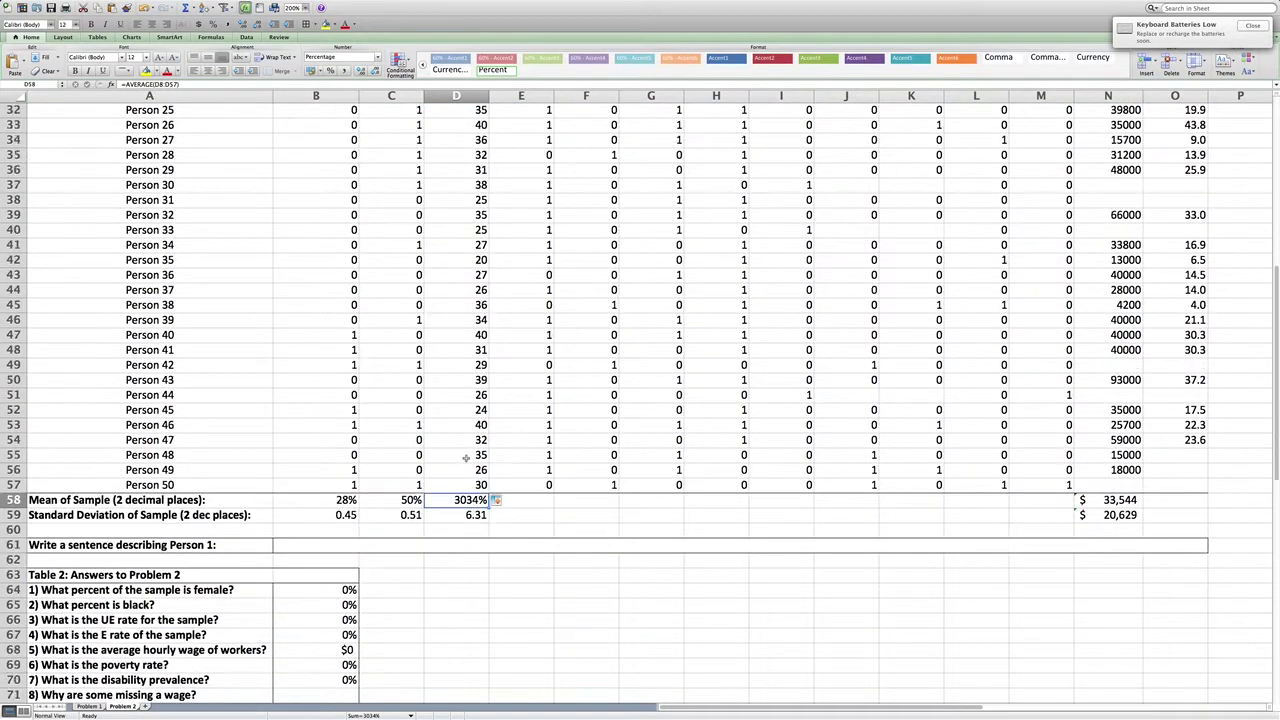
pyautogui.scroll(-1, 458, 412)
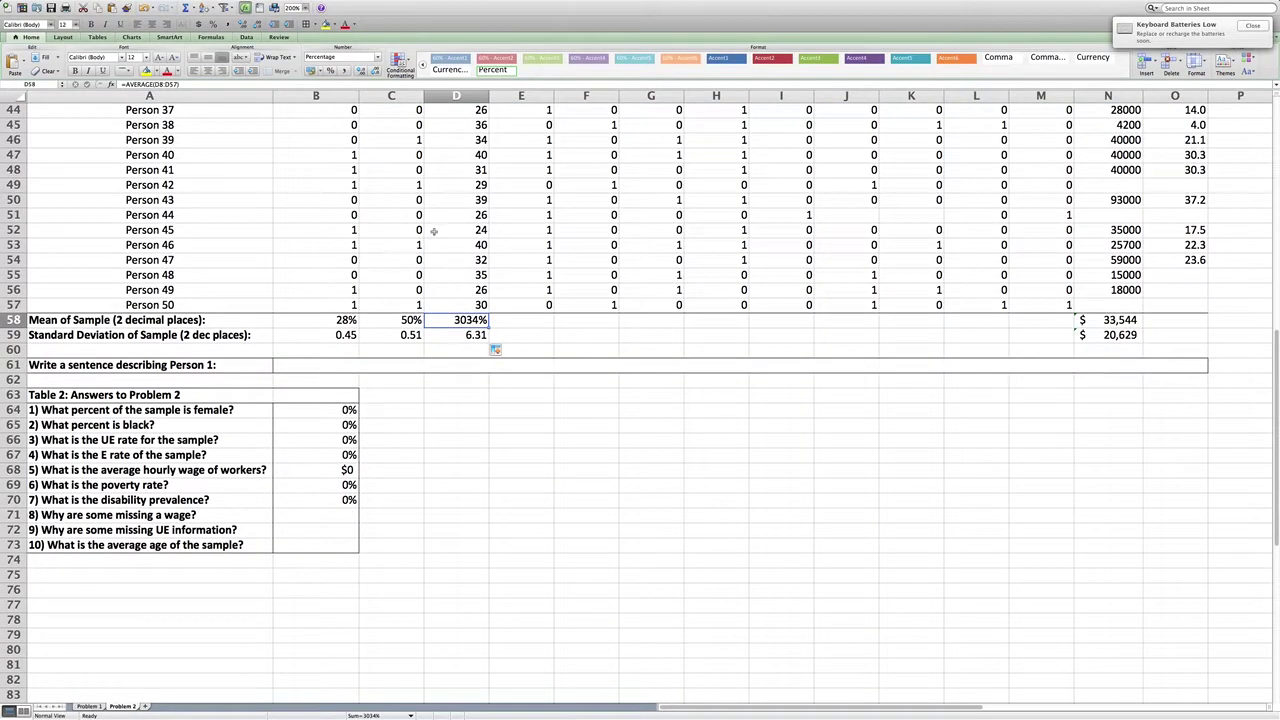
# Apply Comma Style so the Age mean shows as 30.34 instead of a percent
pyautogui.click(346, 72)
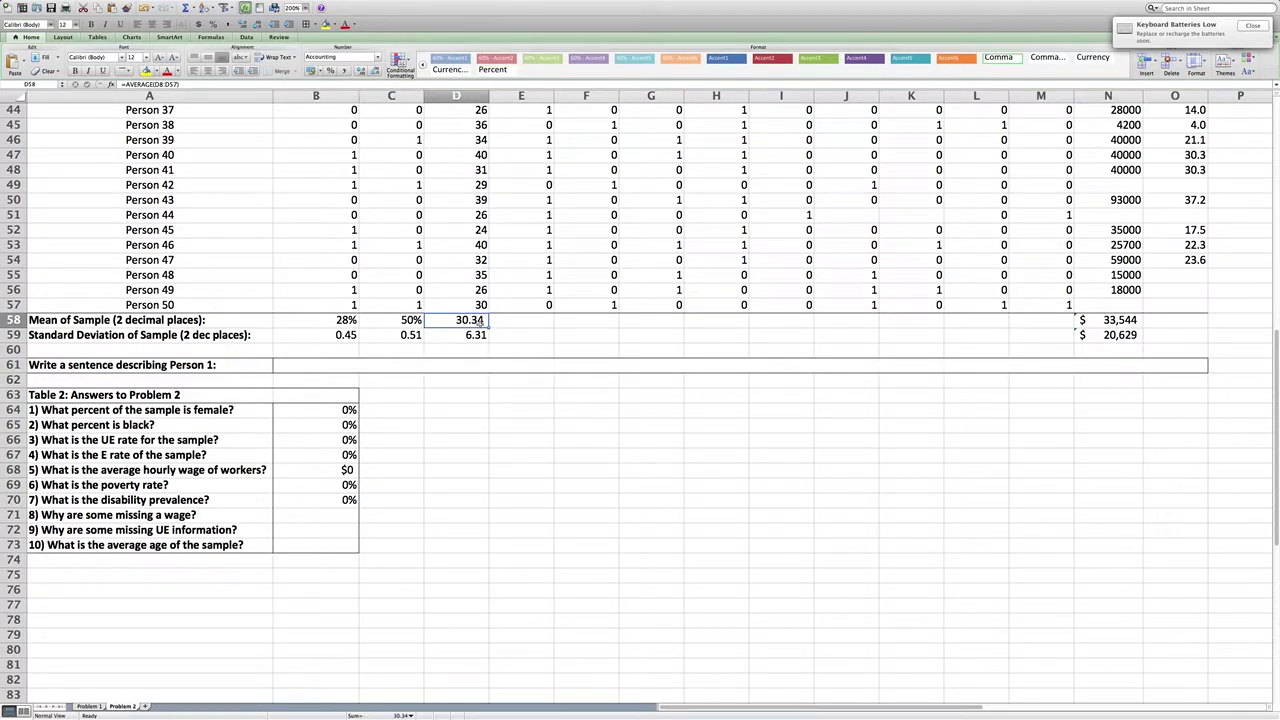
pyautogui.scroll(15, 483, 321)
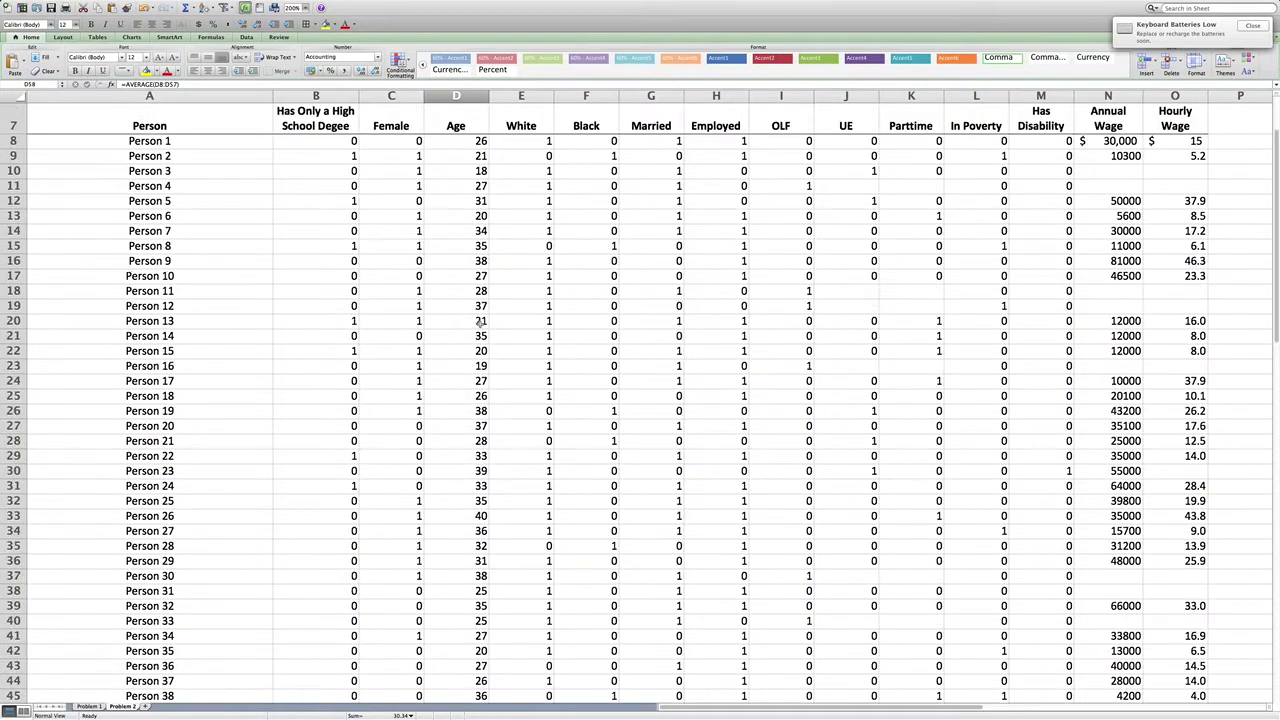
pyautogui.click(452, 288)
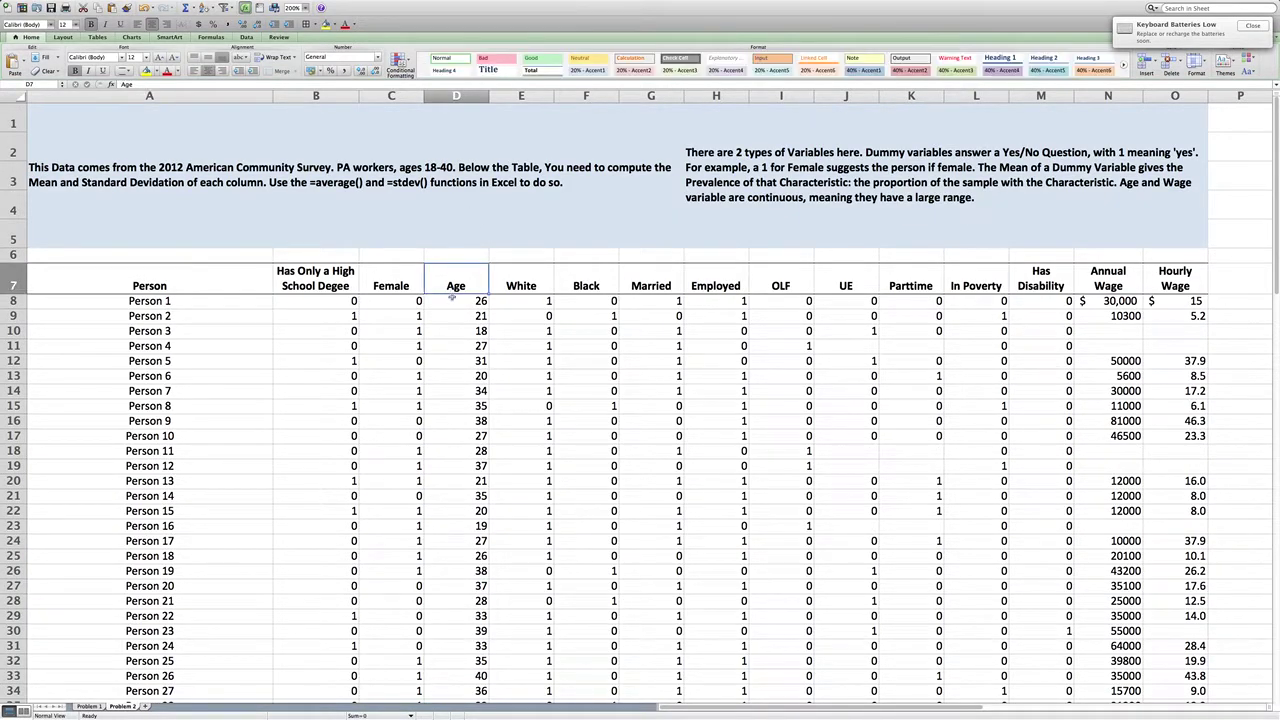
pyautogui.scroll(-1, 469, 421)
pyautogui.scroll(-7, 469, 421)
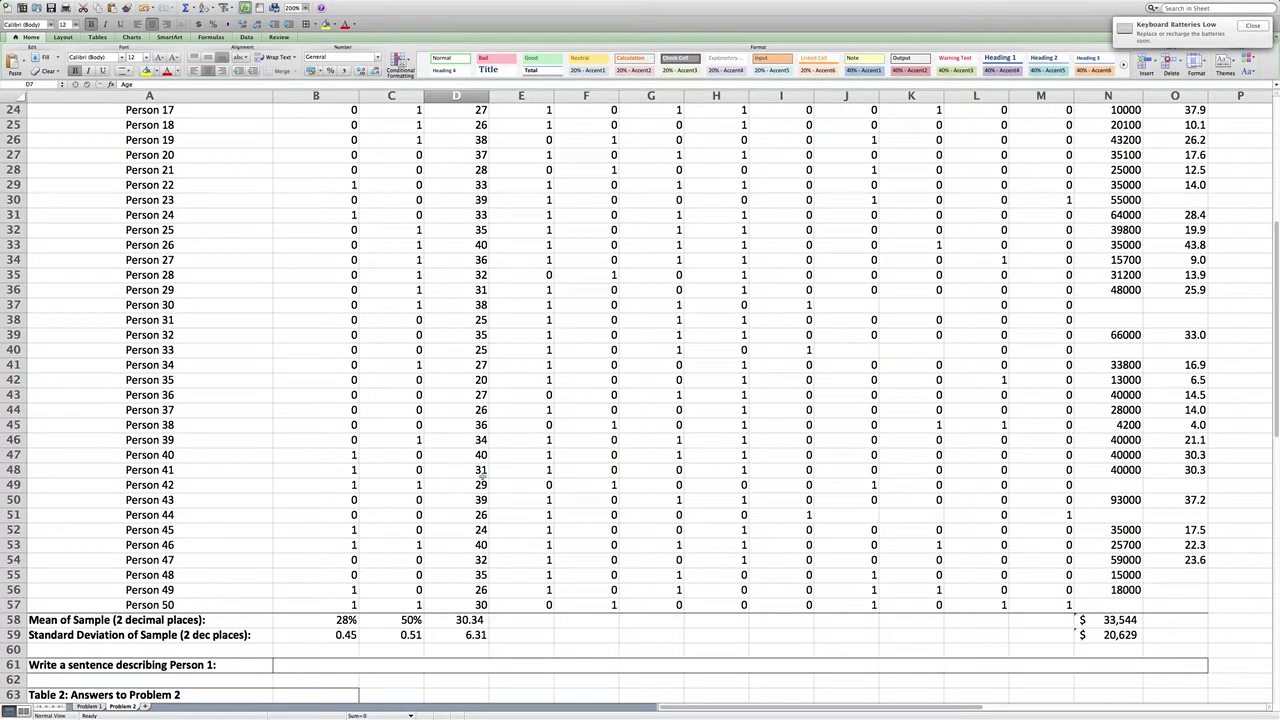
# Copy the Female summary formulas C58:C59 with Cmd+C and try pasting them into column E
pyautogui.moveTo(473, 621); pyautogui.dragTo(476, 632)
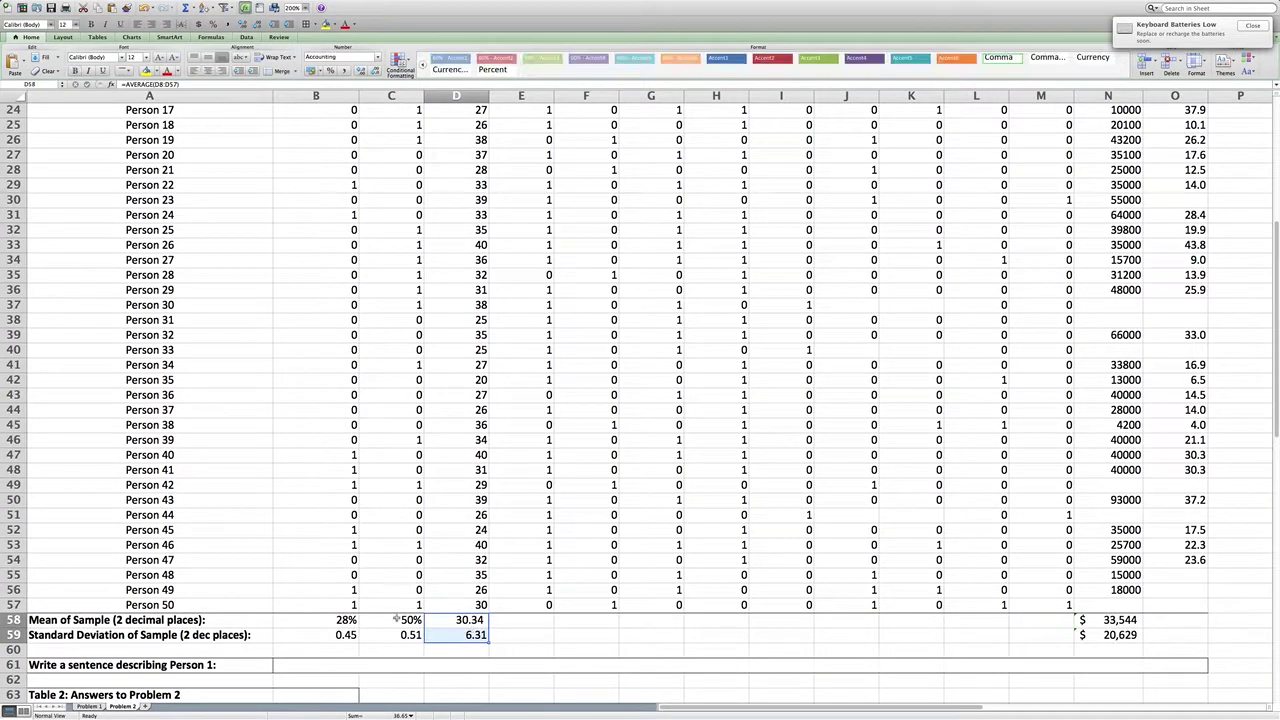
pyautogui.moveTo(397, 620); pyautogui.dragTo(405, 635)
pyautogui.press('super+c')
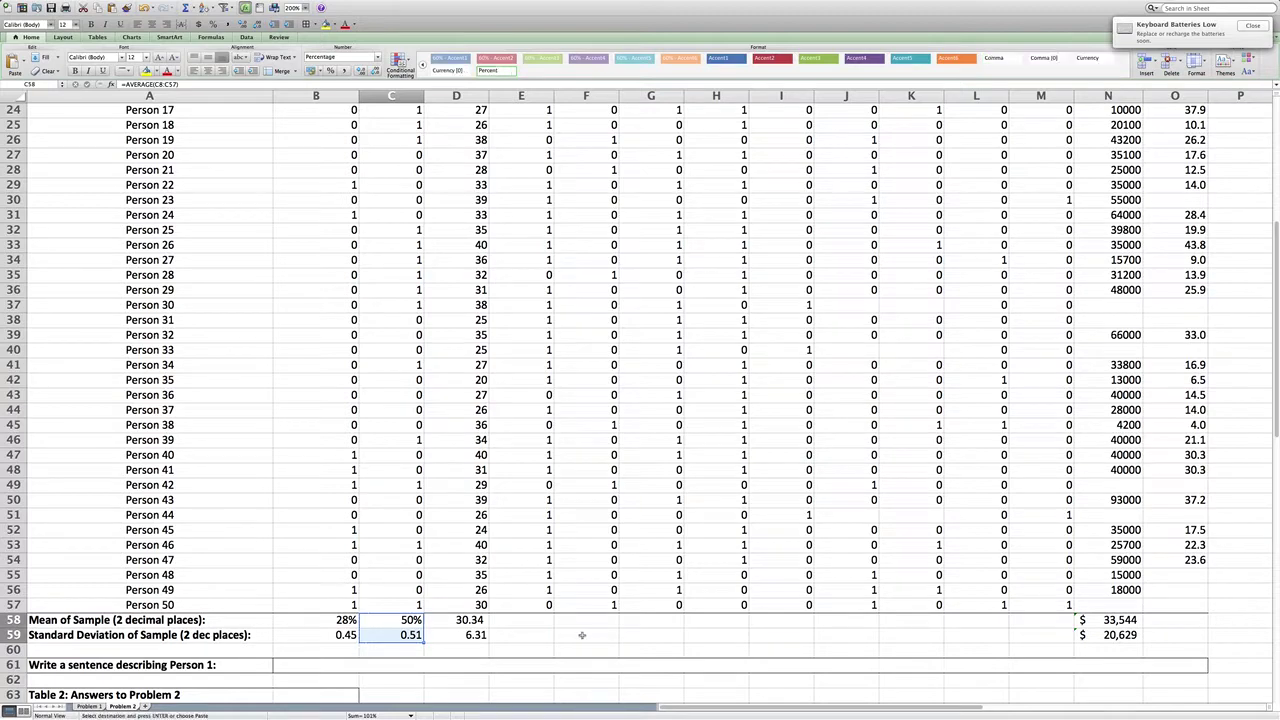
pyautogui.click(545, 625)
pyautogui.click(419, 620)
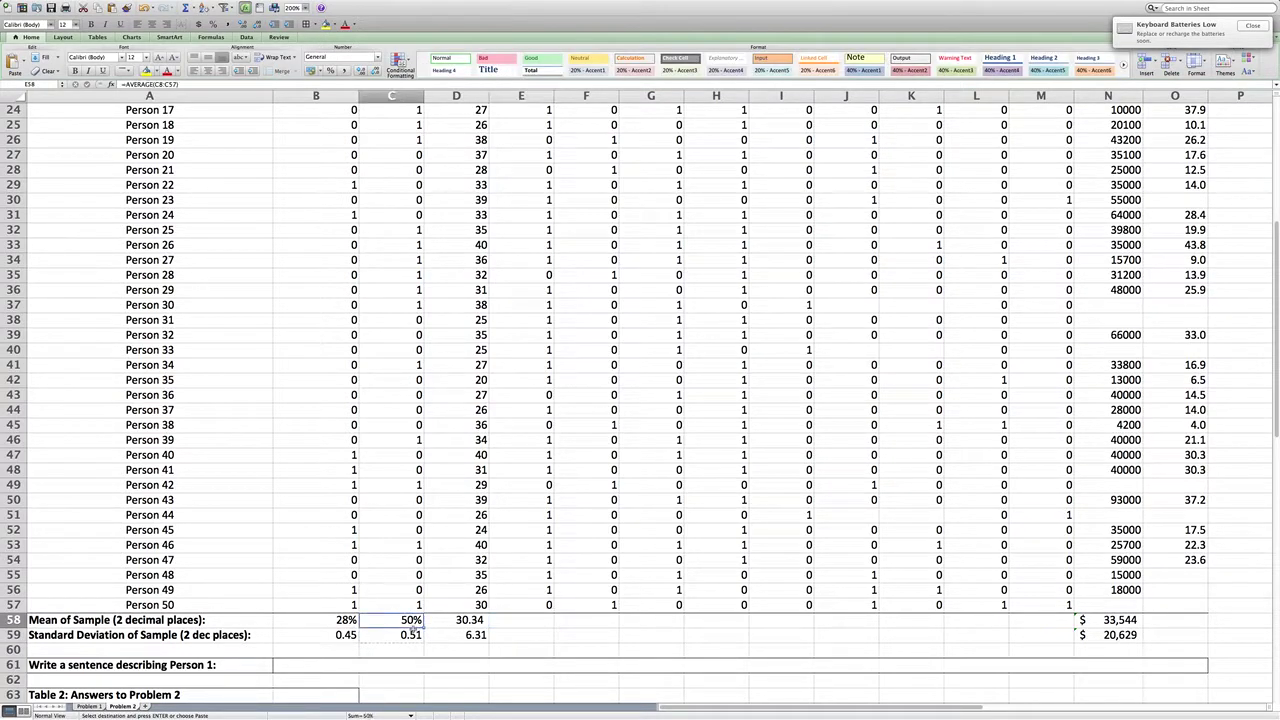
pyautogui.moveTo(412, 633); pyautogui.dragTo(412, 634)
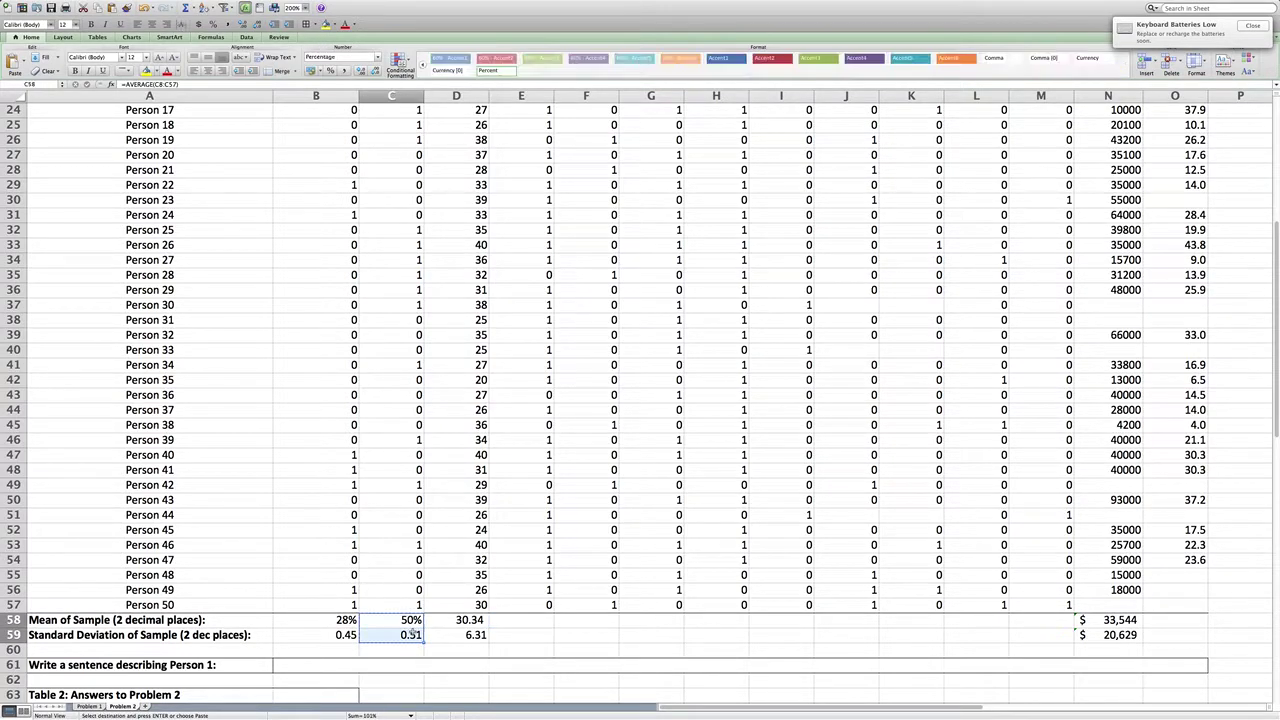
pyautogui.click(519, 621)
pyautogui.press('super+v')
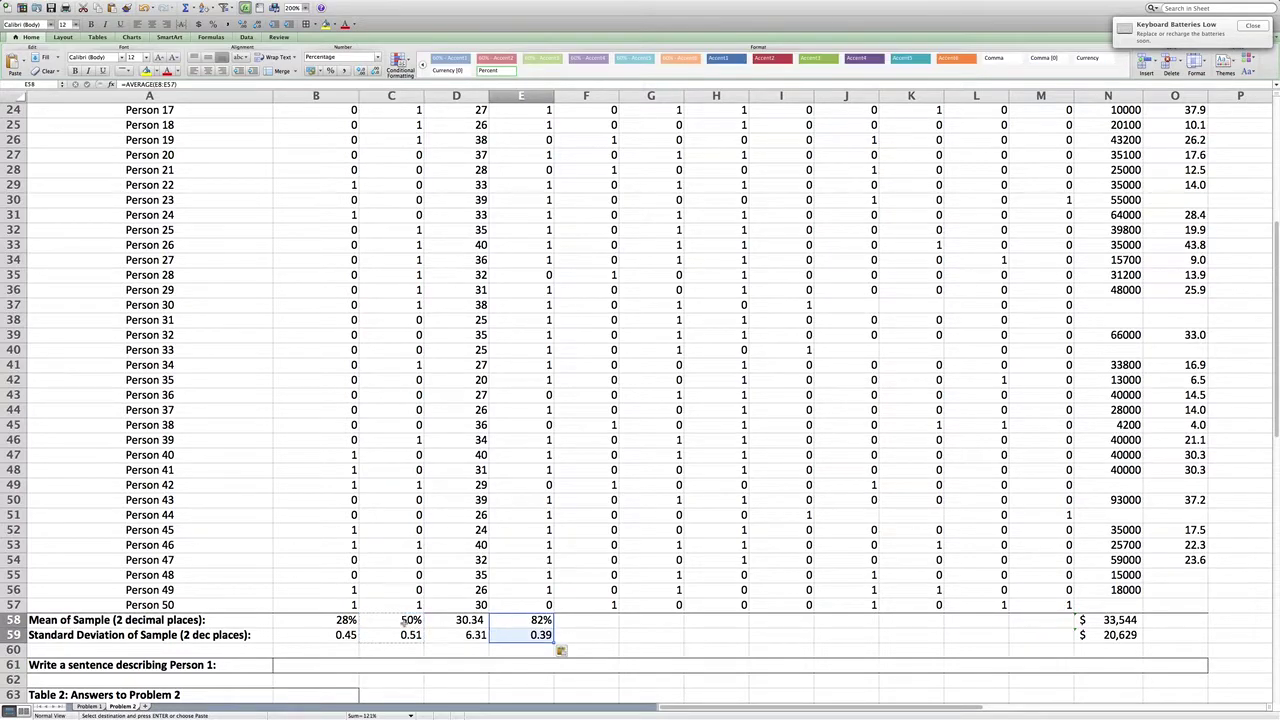
# Copy C58:C59 via the right-click menu and paste into E58, giving White 82% and 0.39
pyautogui.moveTo(405, 620); pyautogui.dragTo(405, 634)
pyautogui.rightClick(405, 632)
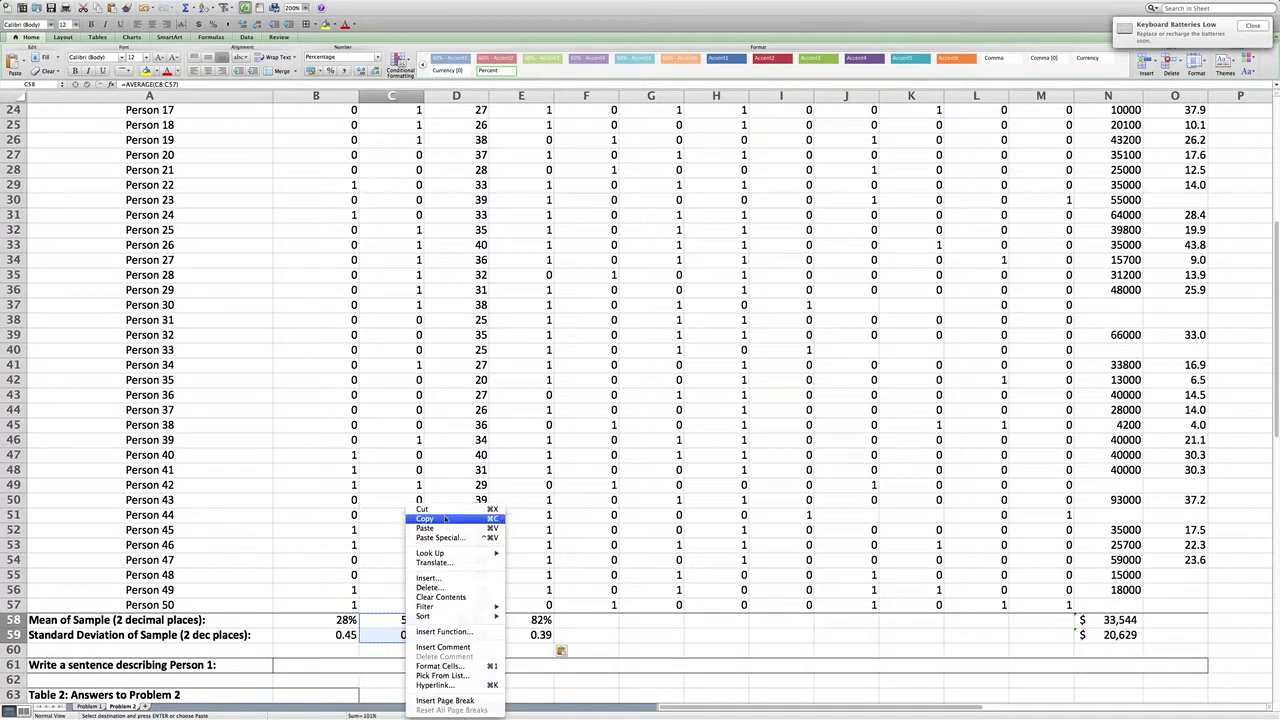
pyautogui.click(445, 518)
pyautogui.click(538, 621)
pyautogui.rightClick(538, 621)
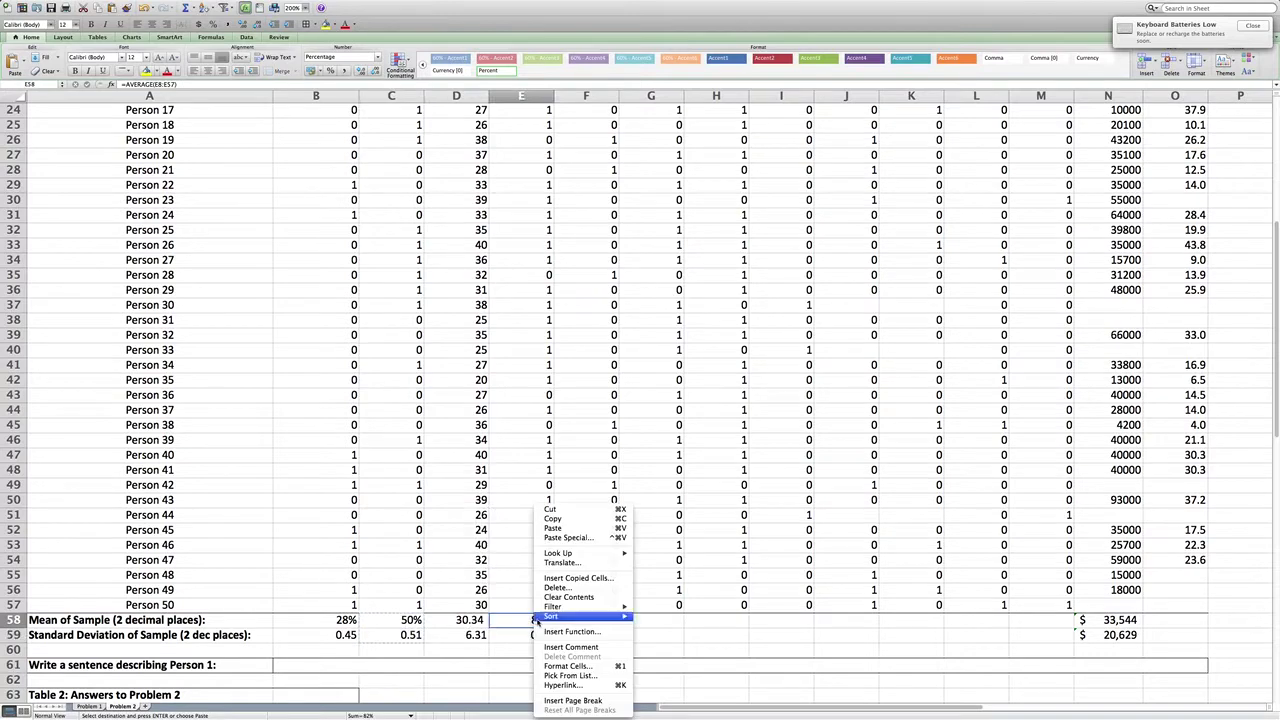
pyautogui.click(560, 528)
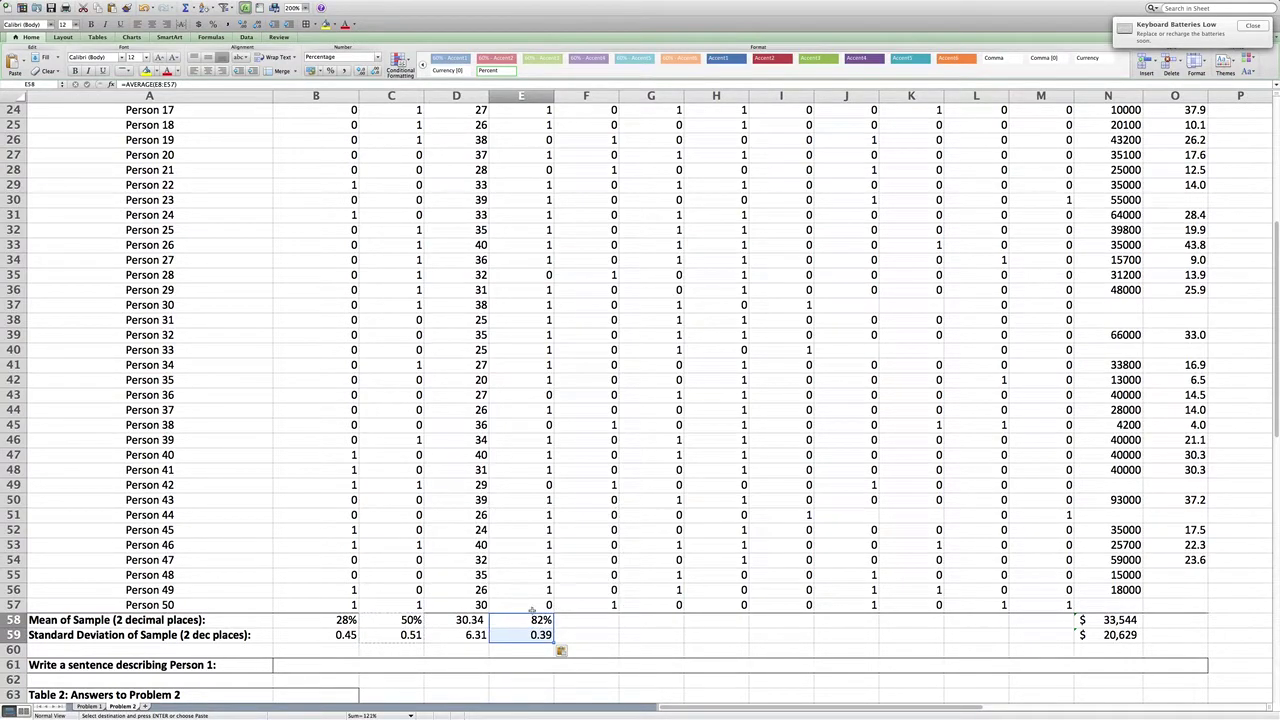
pyautogui.scroll(8, 555, 320)
pyautogui.hscroll(2, 555, 320)
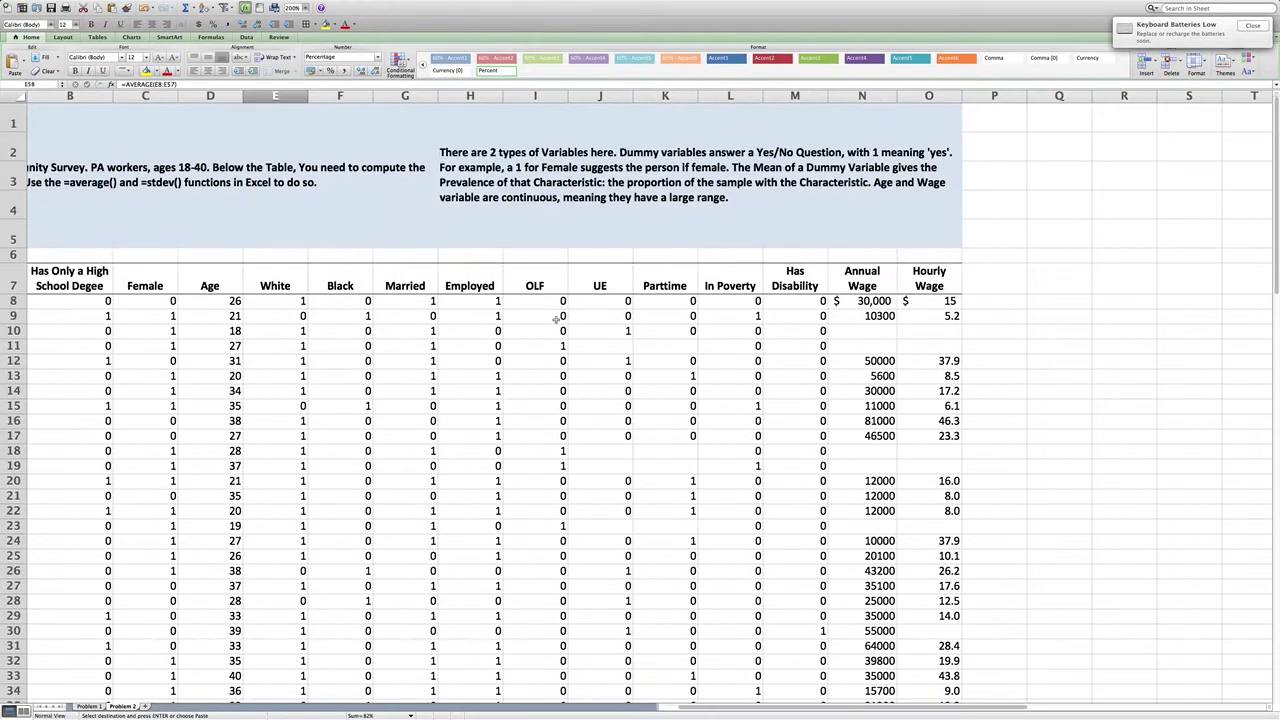
pyautogui.hscroll(-2, 551, 364)
pyautogui.scroll(-5, 535, 436)
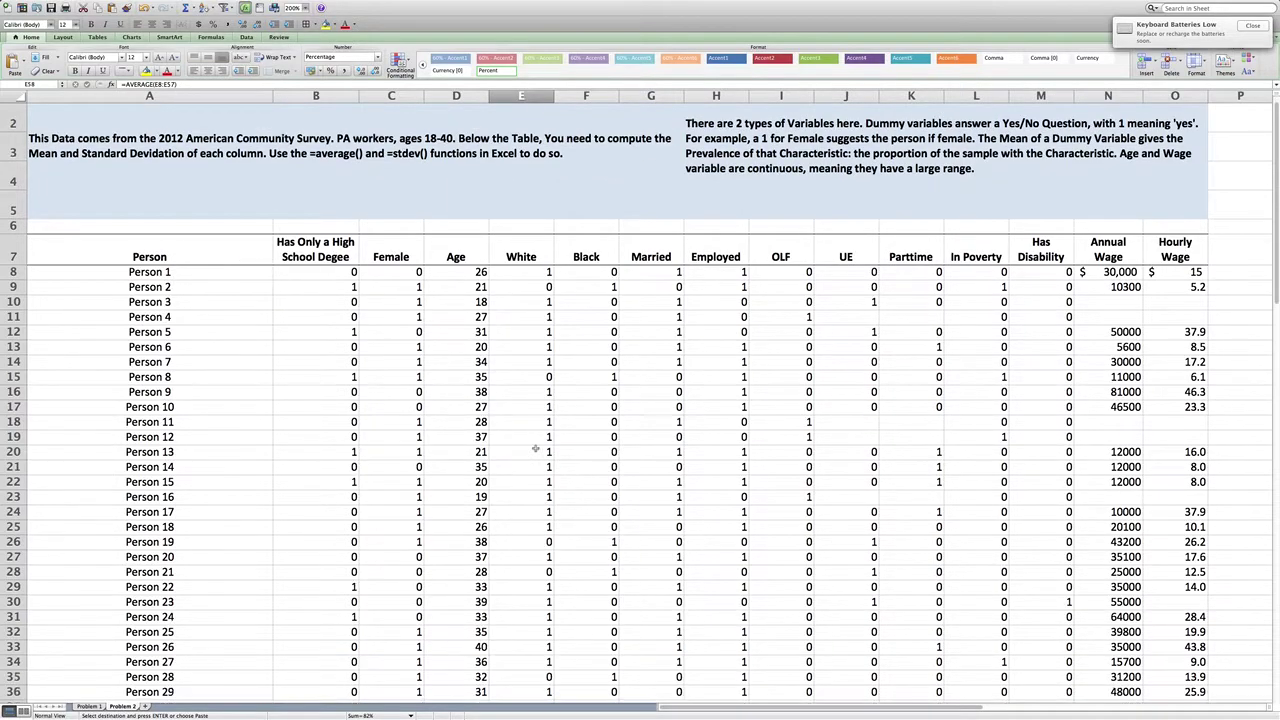
pyautogui.scroll(-8, 548, 432)
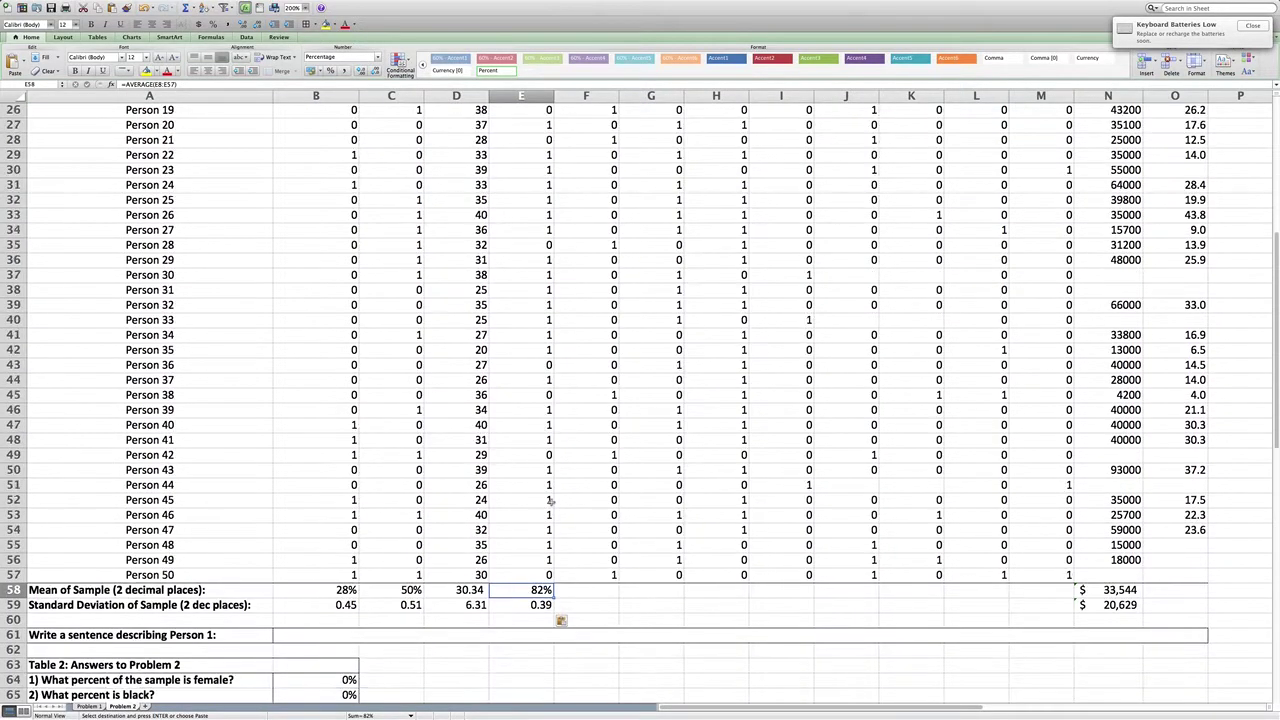
pyautogui.scroll(-9, 536, 480)
# Extend the E58:E59 formulas across columns F to M, giving means from Black's 16% to 6%
pyautogui.click(543, 423)
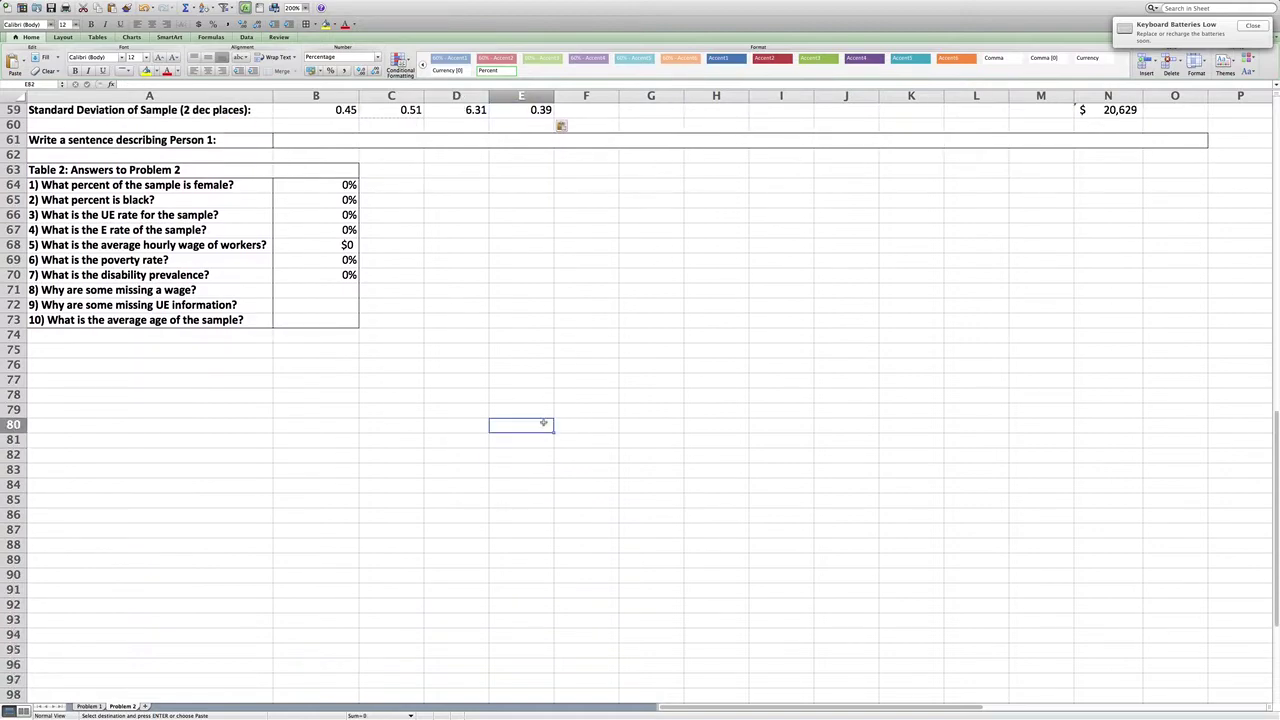
pyautogui.scroll(3, 541, 424)
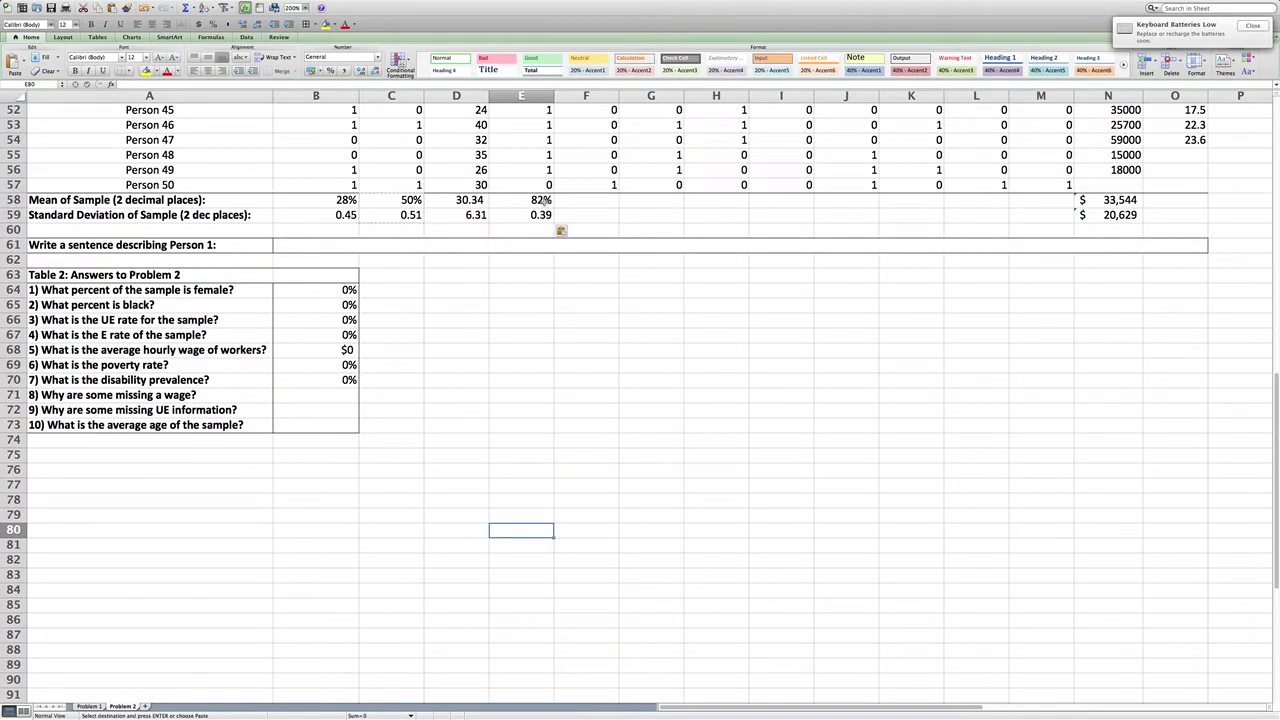
pyautogui.moveTo(541, 200); pyautogui.dragTo(544, 215)
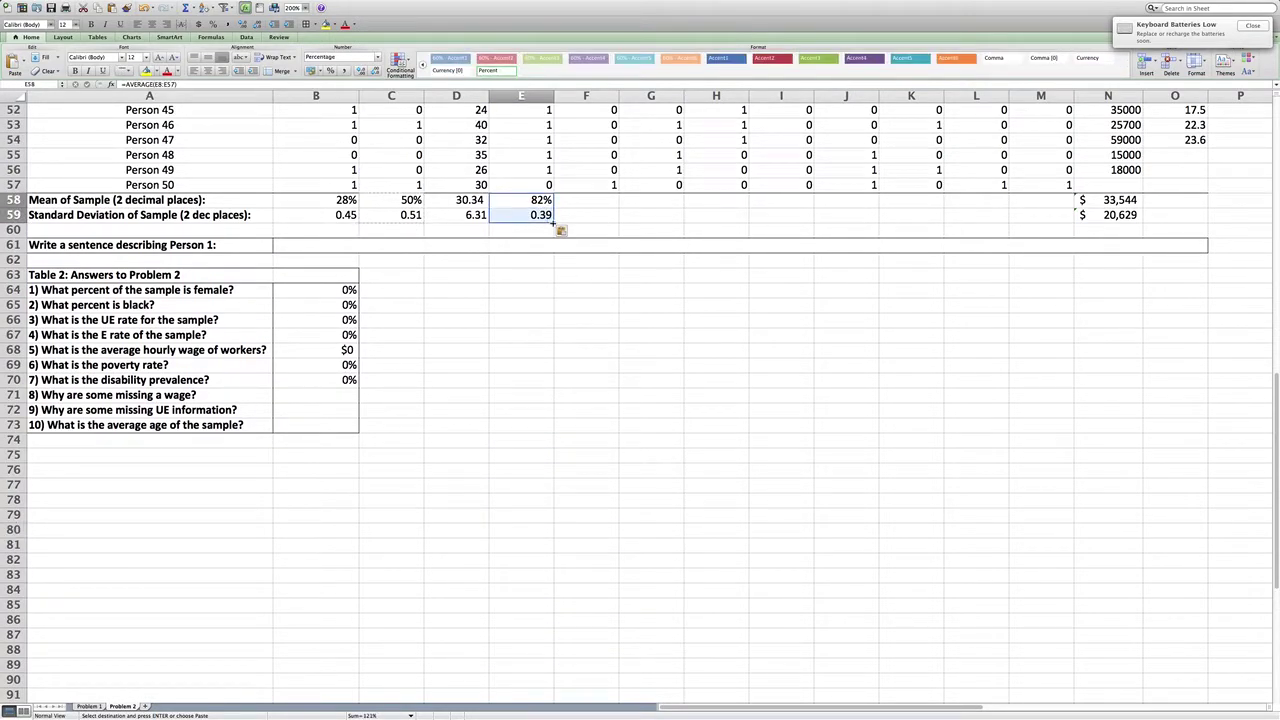
pyautogui.moveTo(553, 223); pyautogui.dragTo(1041, 217)
pyautogui.scroll(4, 685, 357)
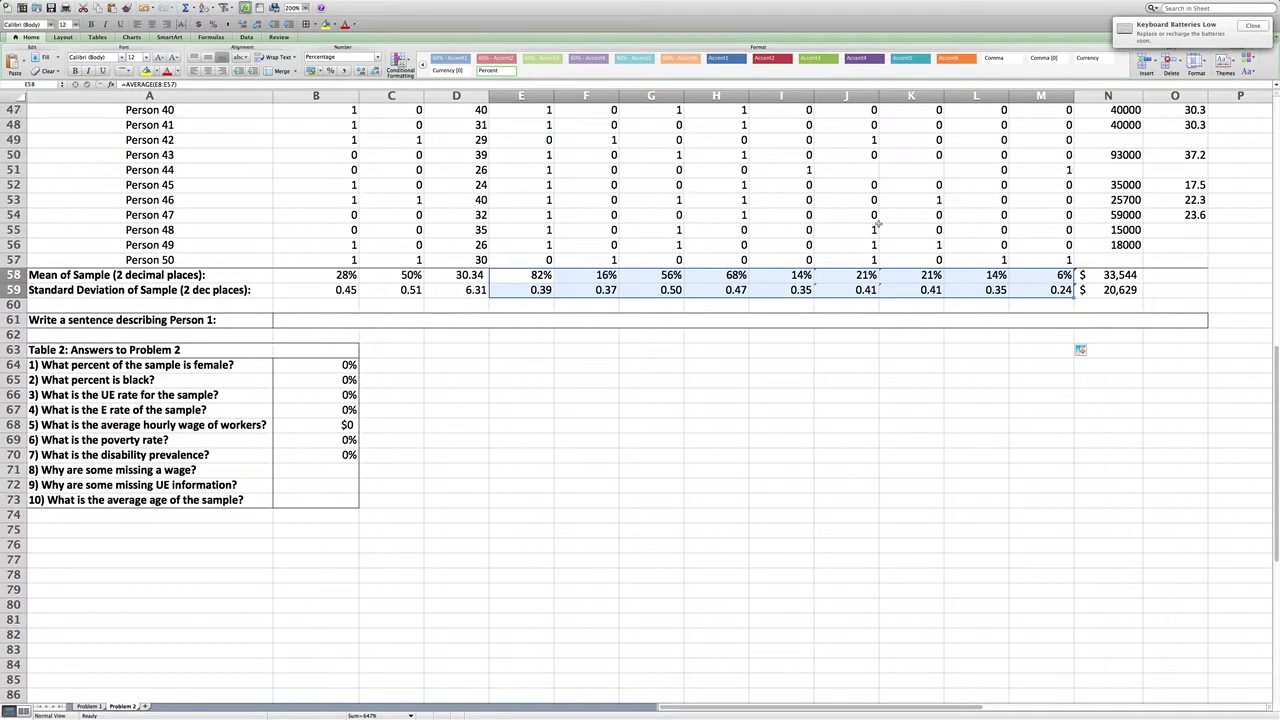
pyautogui.click(581, 323)
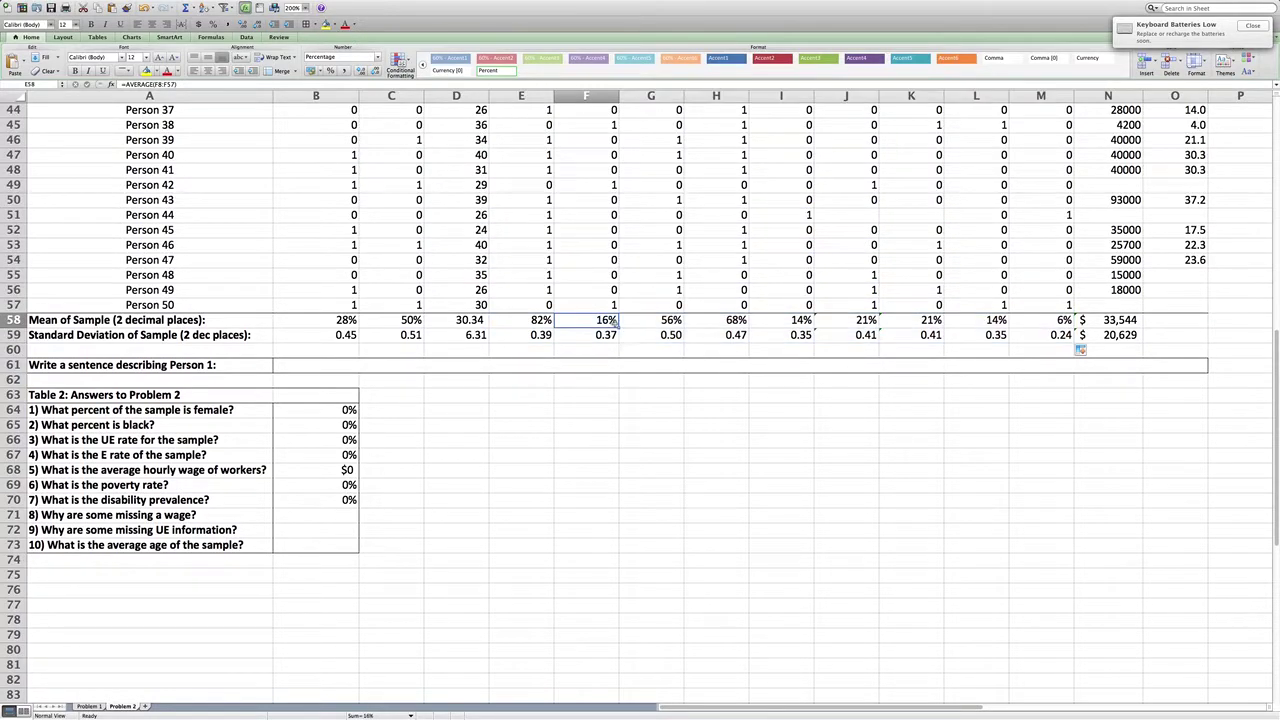
pyautogui.moveTo(600, 321); pyautogui.dragTo(1040, 320)
pyautogui.scroll(20, 806, 282)
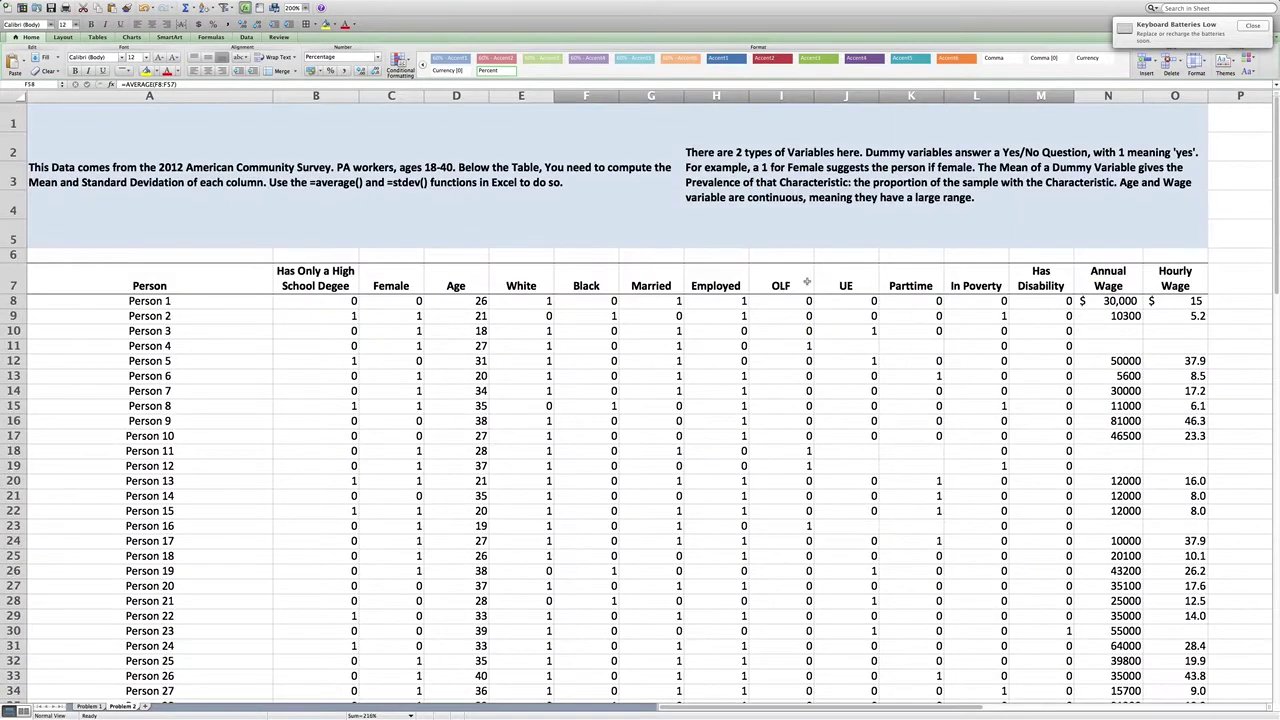
# Check the Parttime mean AVERAGE formula in K58 against its column heading
pyautogui.click(908, 286)
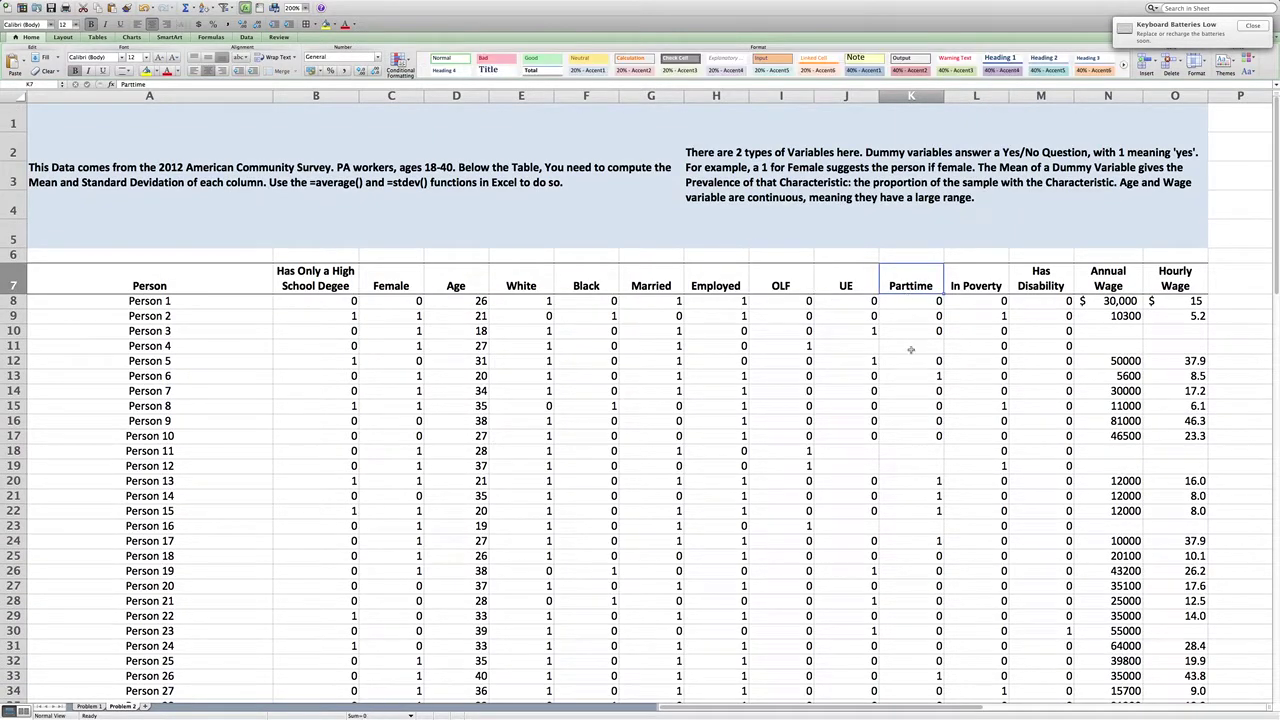
pyautogui.scroll(-2, 903, 373)
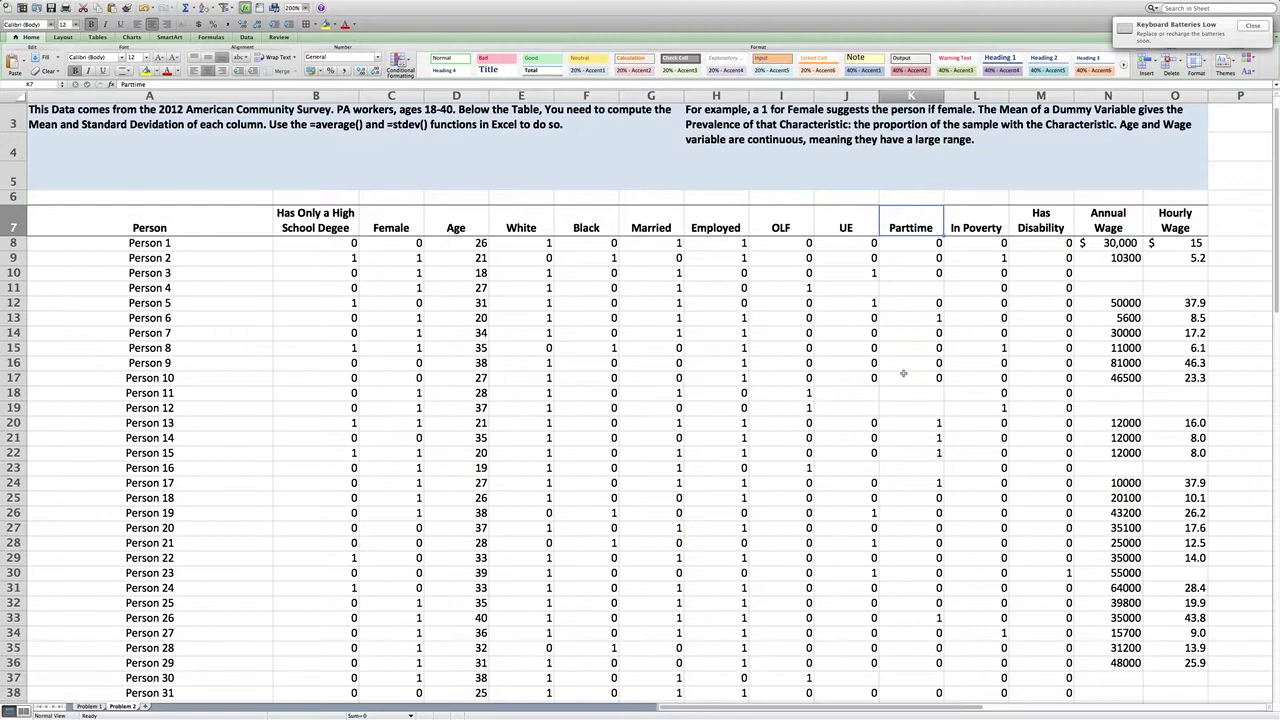
pyautogui.scroll(-14, 903, 373)
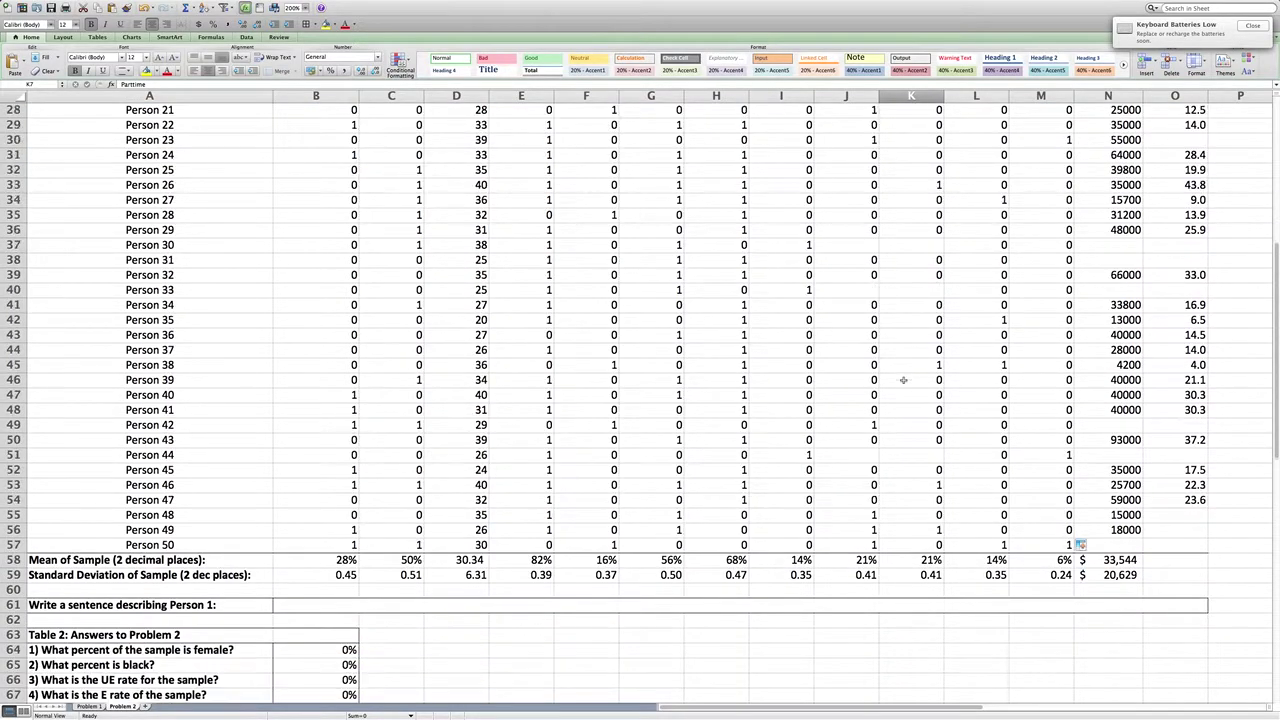
pyautogui.click(928, 515)
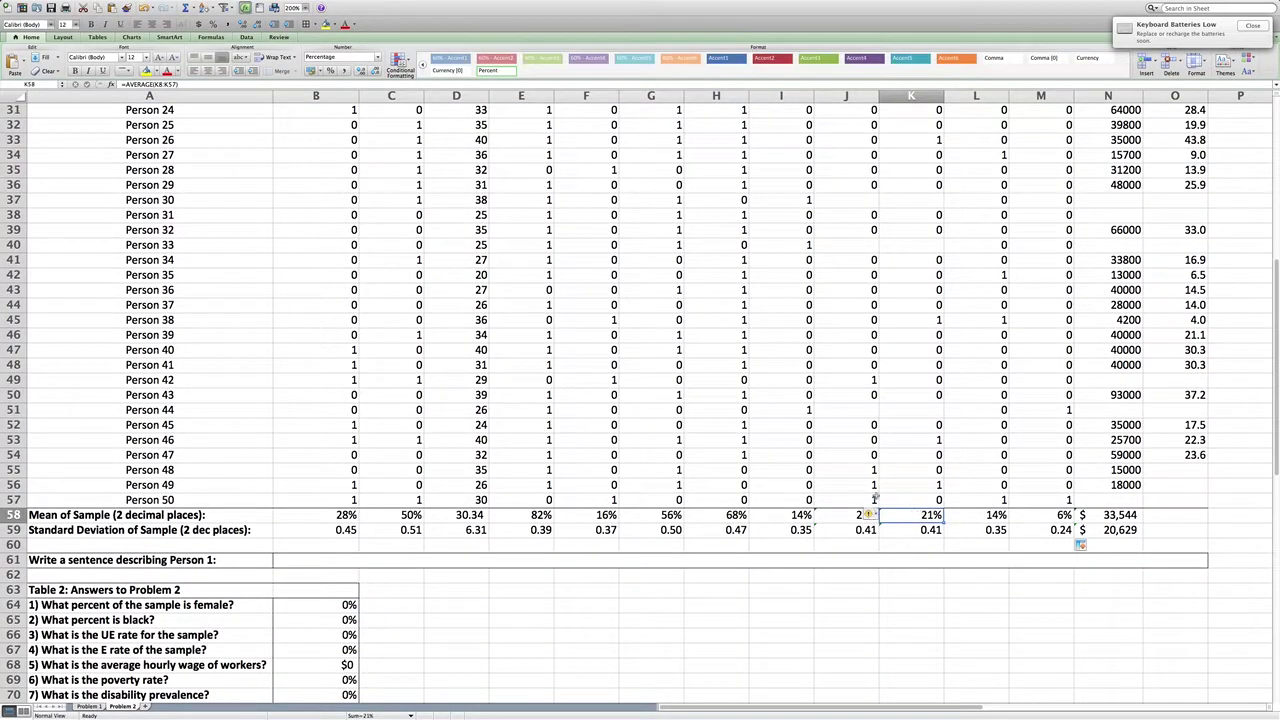
pyautogui.scroll(11, 876, 513)
pyautogui.scroll(4, 872, 216)
# Check the UE mean formula in J58, then close 01_Basic-Labor-Stats.xls without saving
pyautogui.click(853, 261)
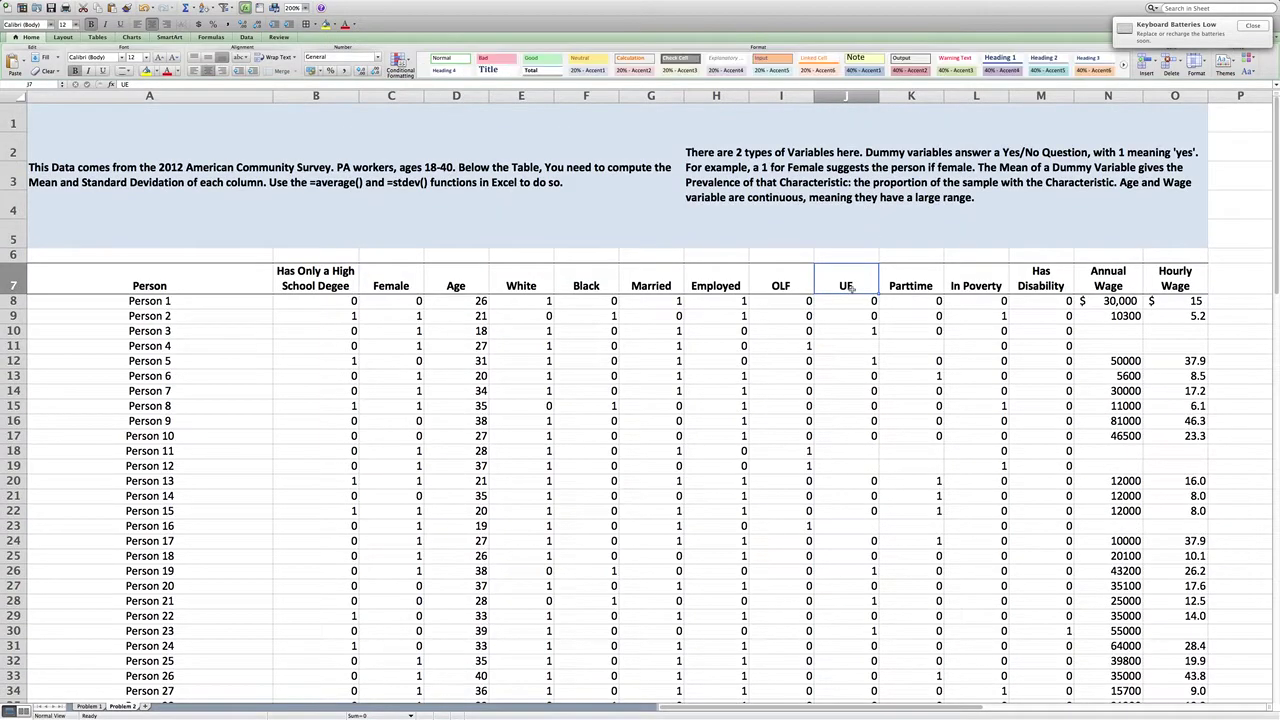
pyautogui.scroll(-14, 852, 288)
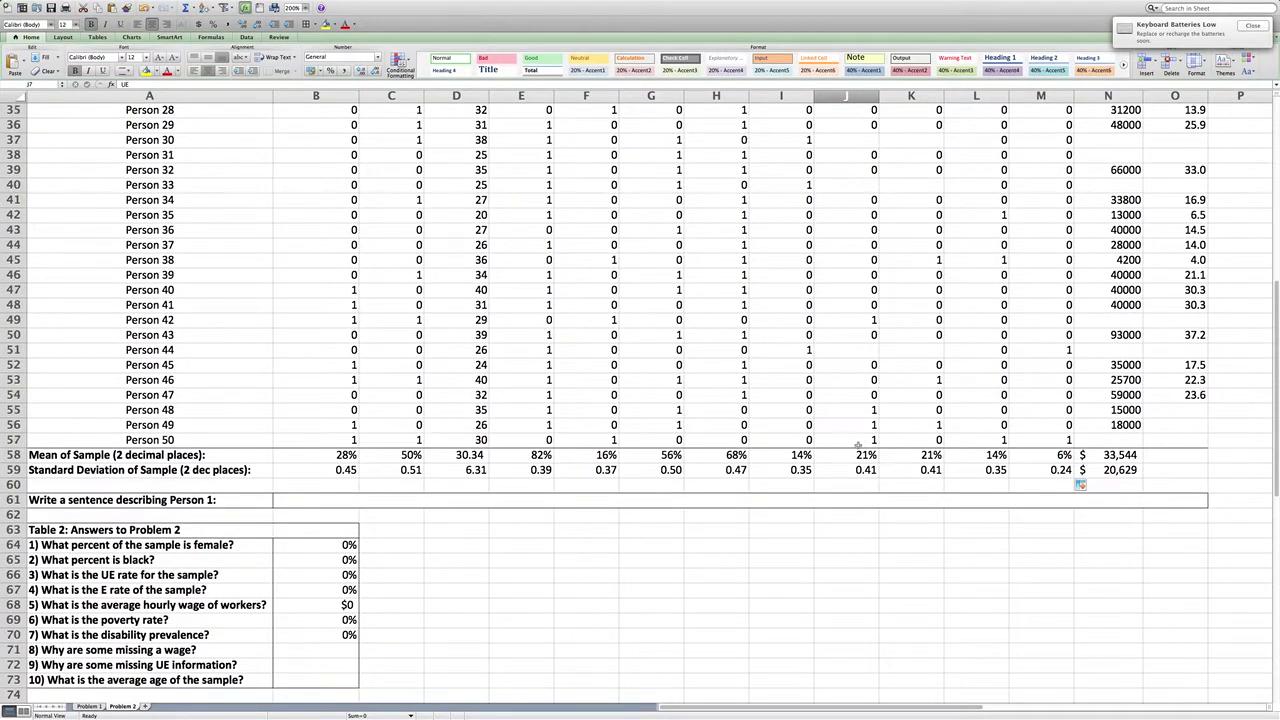
pyautogui.click(858, 455)
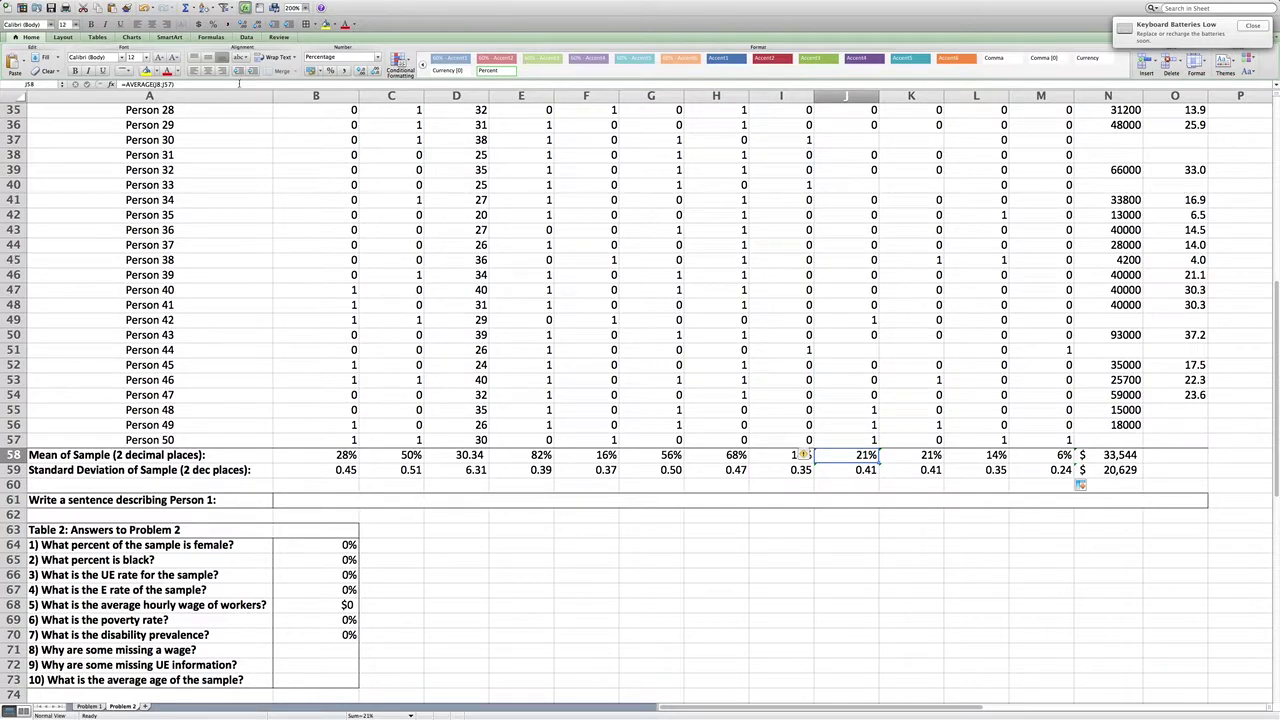
pyautogui.click(239, 84)
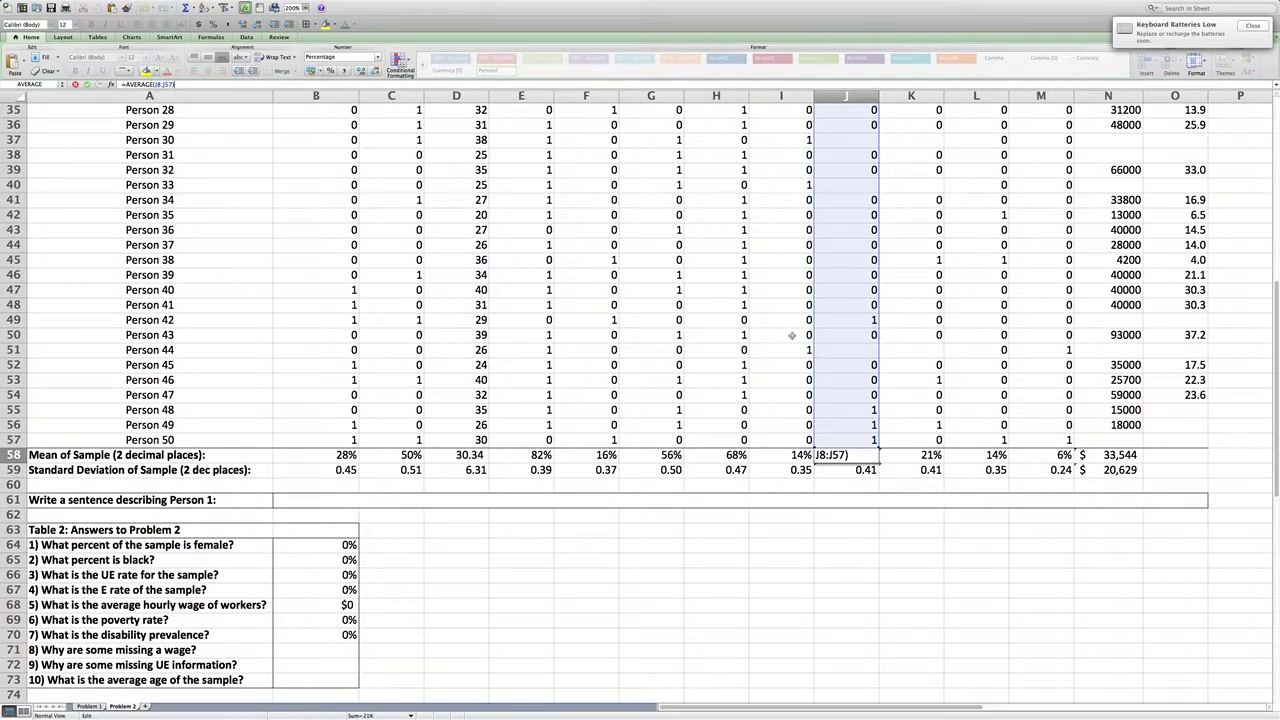
pyautogui.scroll(10, 791, 335)
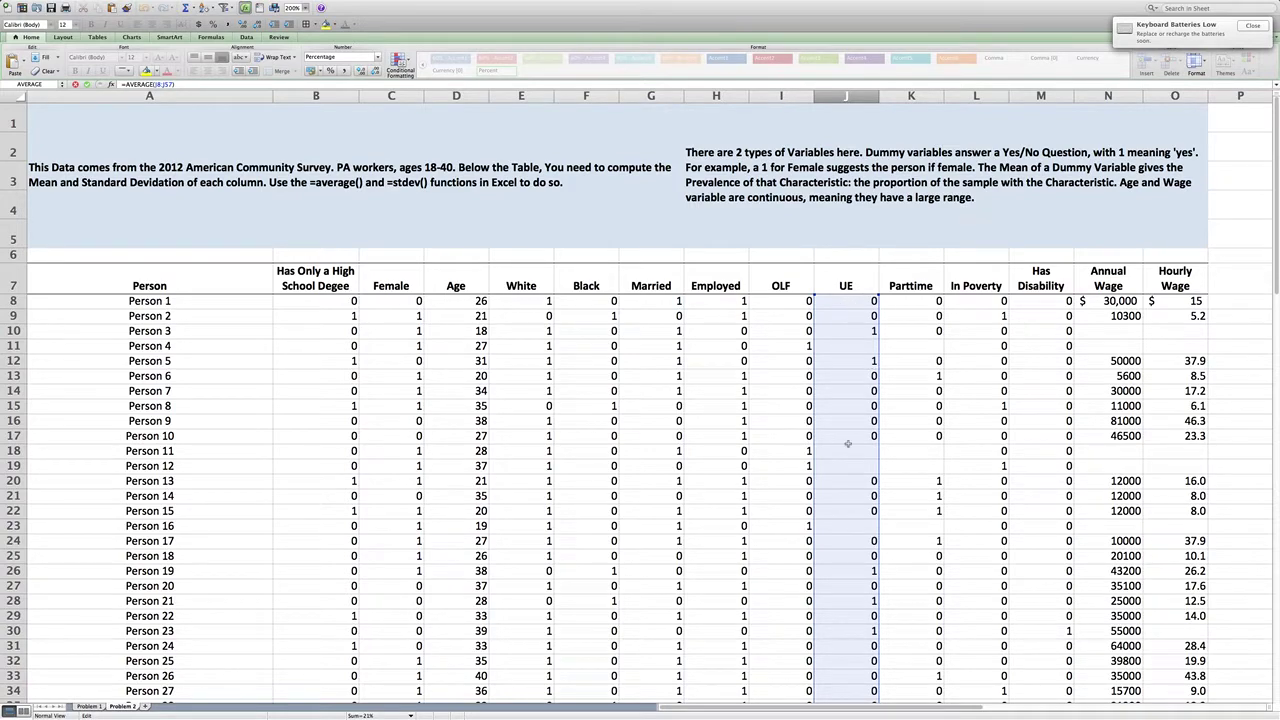
pyautogui.scroll(-8, 857, 355)
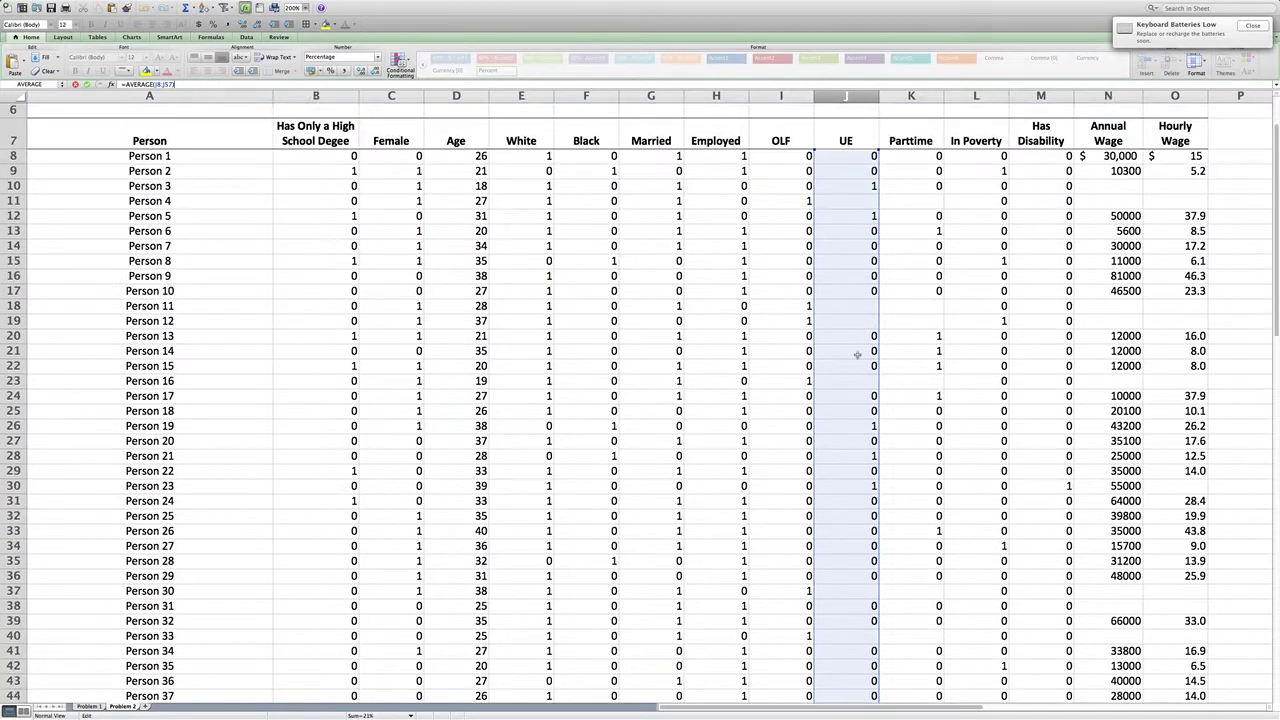
pyautogui.scroll(-1, 858, 353)
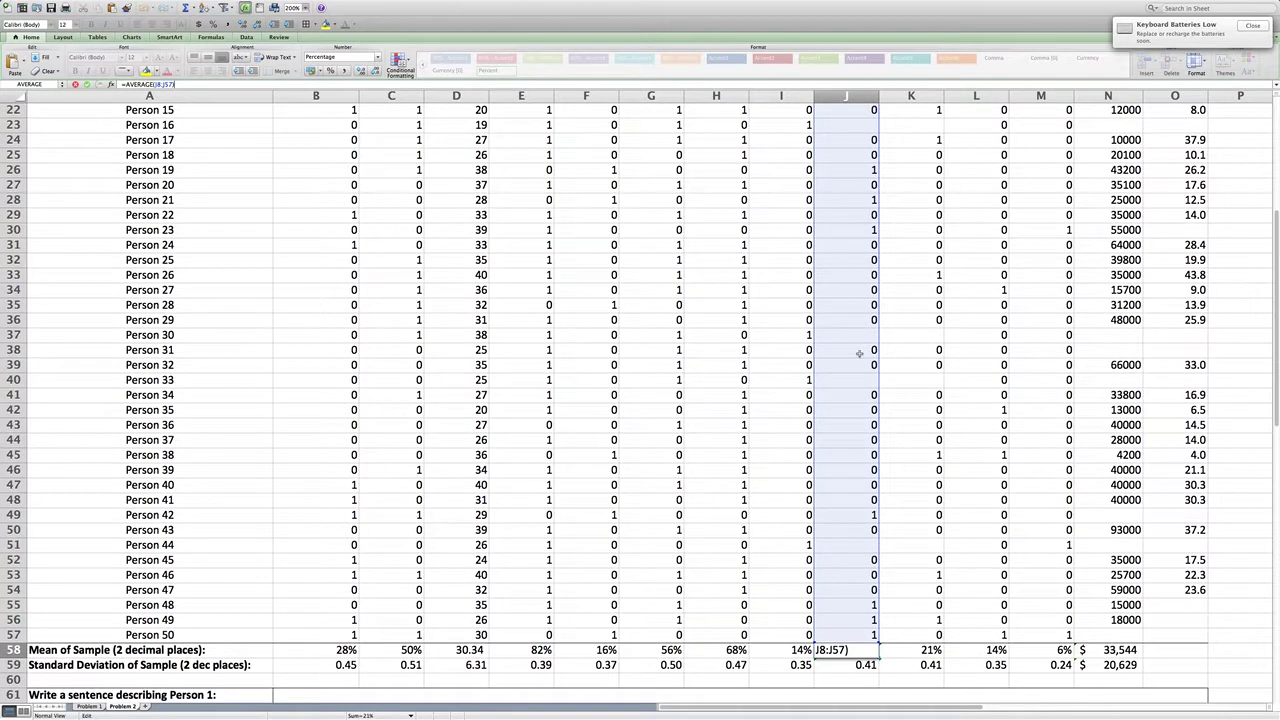
pyautogui.press('Return')
pyautogui.click(842, 650)
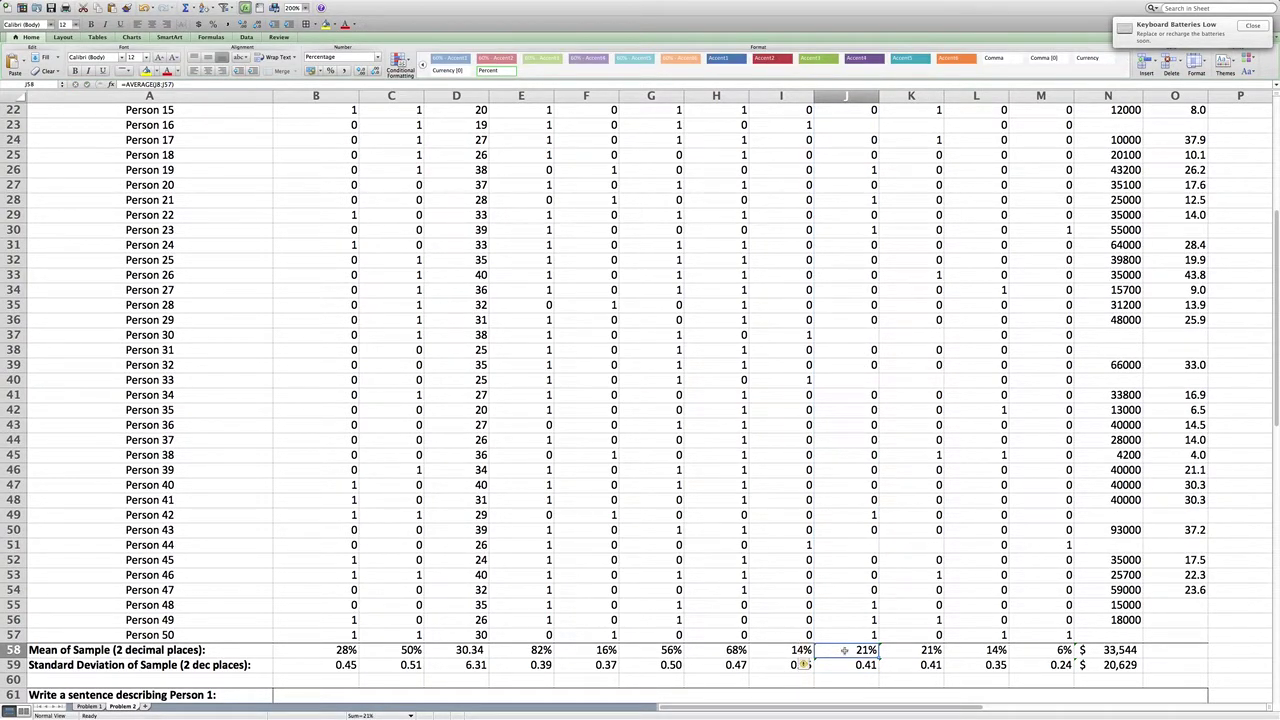
pyautogui.scroll(7, 852, 638)
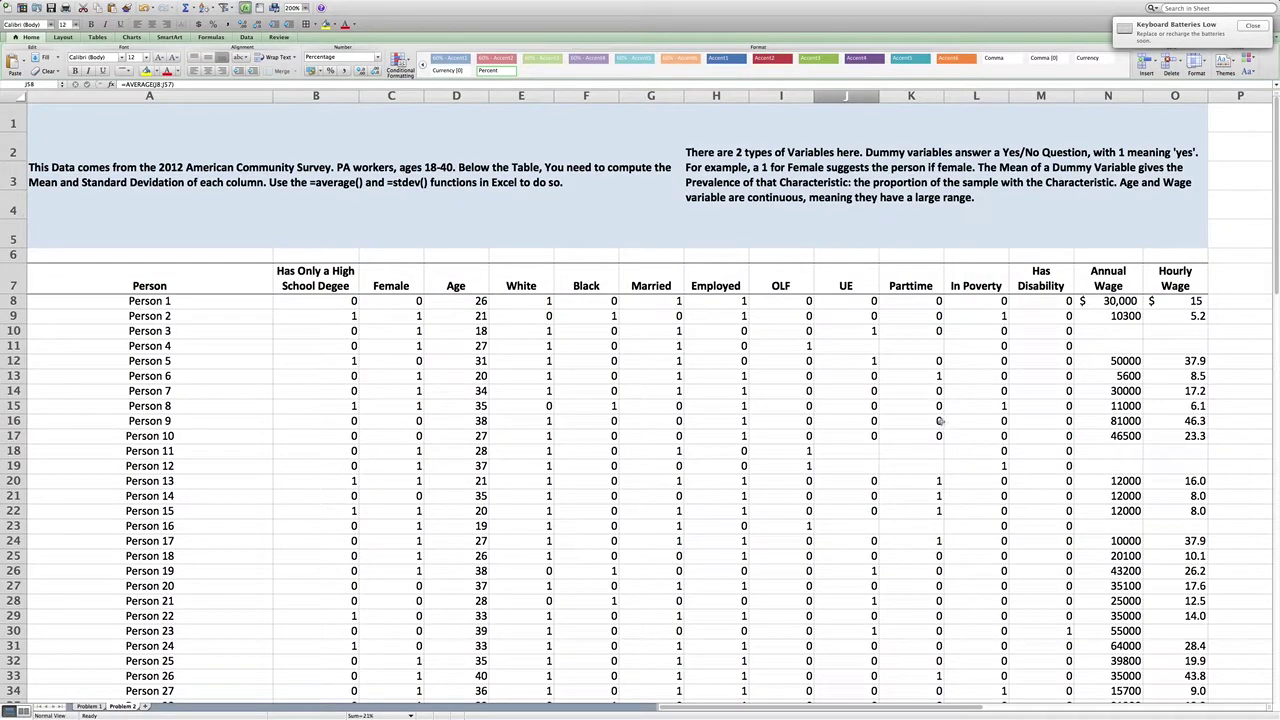
pyautogui.press('super+w')
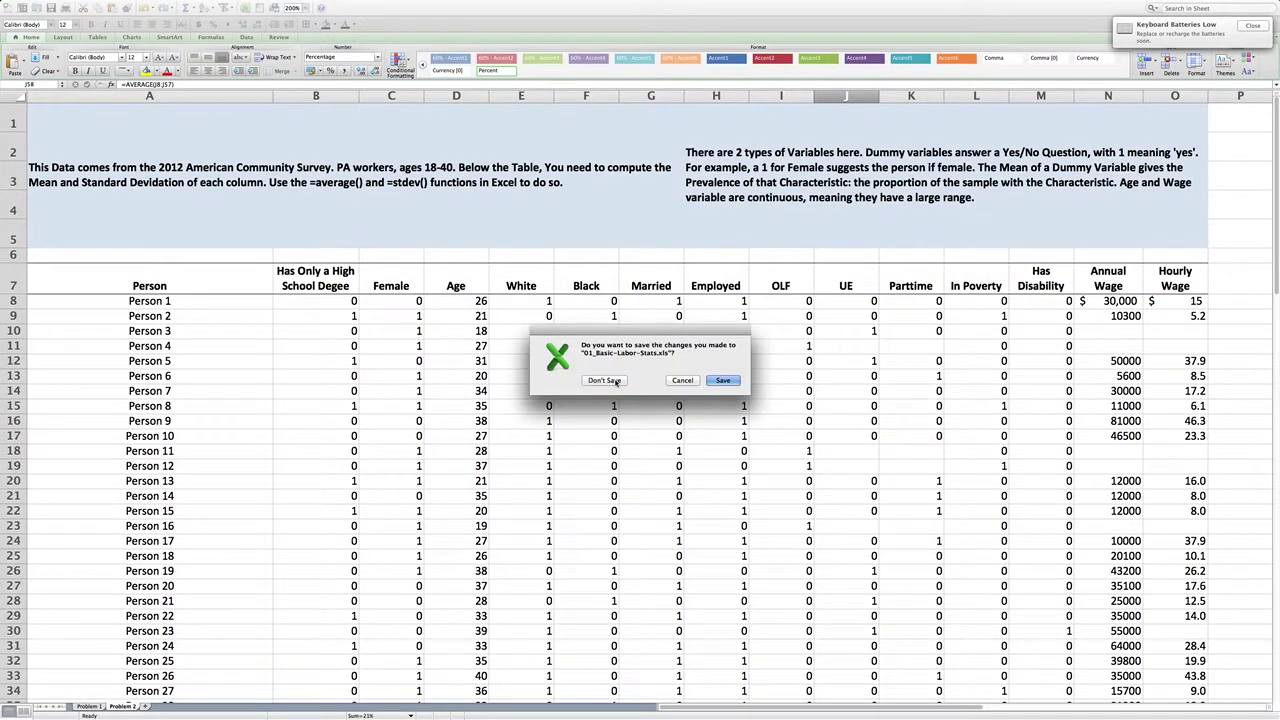
pyautogui.click(616, 382)
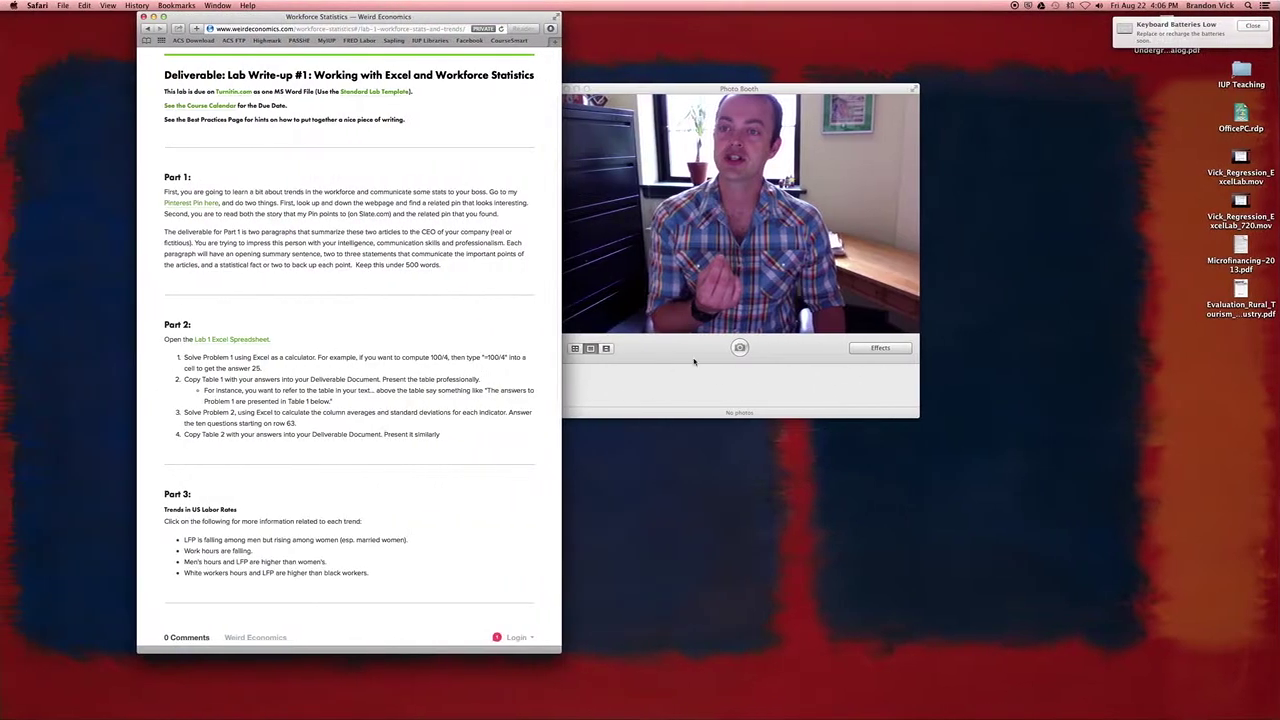